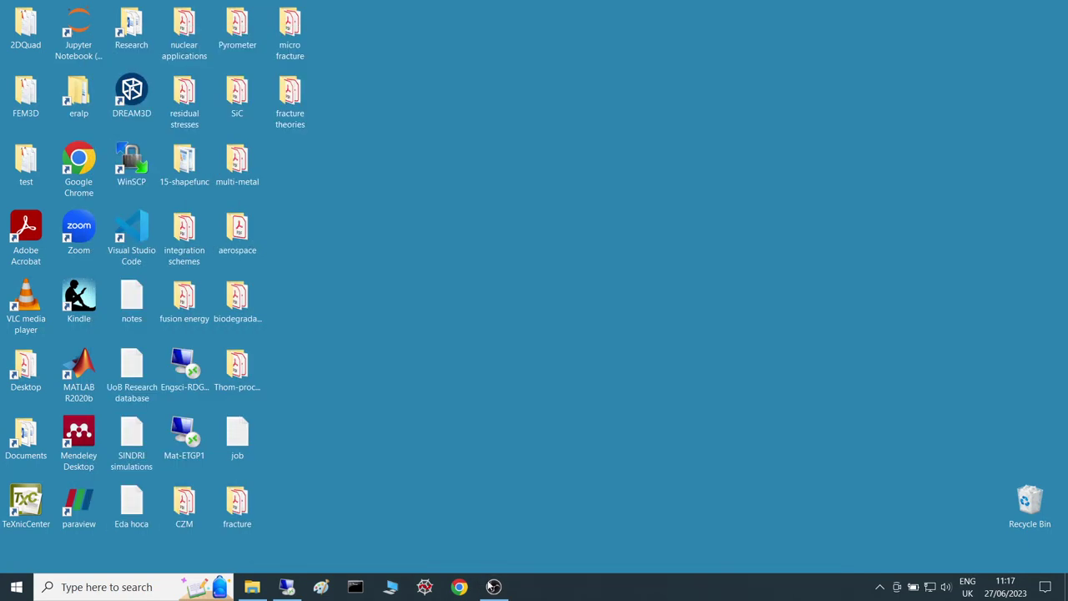
# Search Google for 'github tarleton' and open the TarletonGroup GitHub profile
pyautogui.click(458, 587)
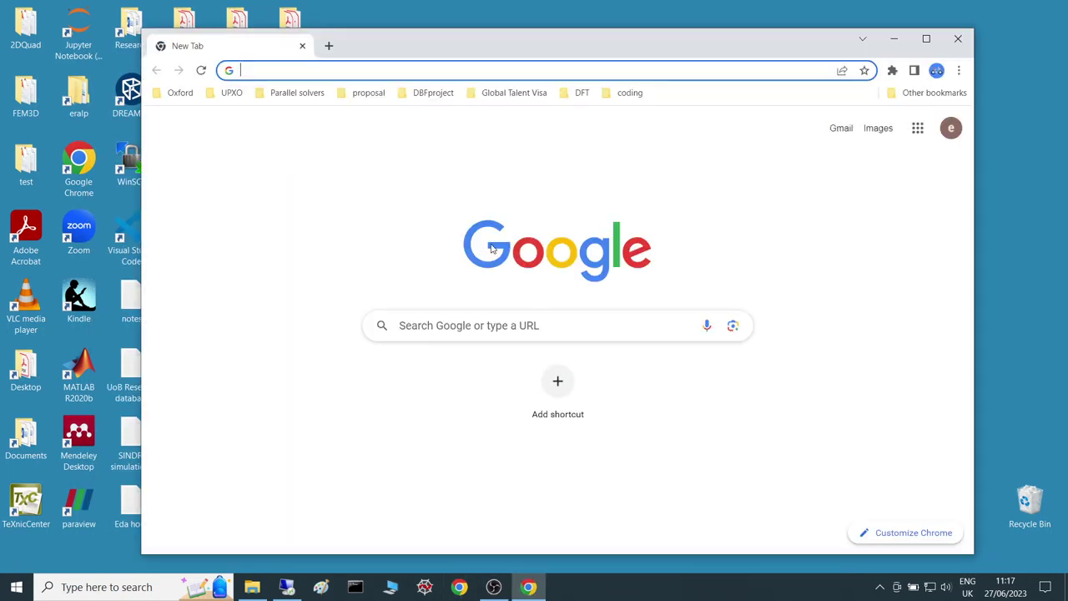
pyautogui.write('gith')
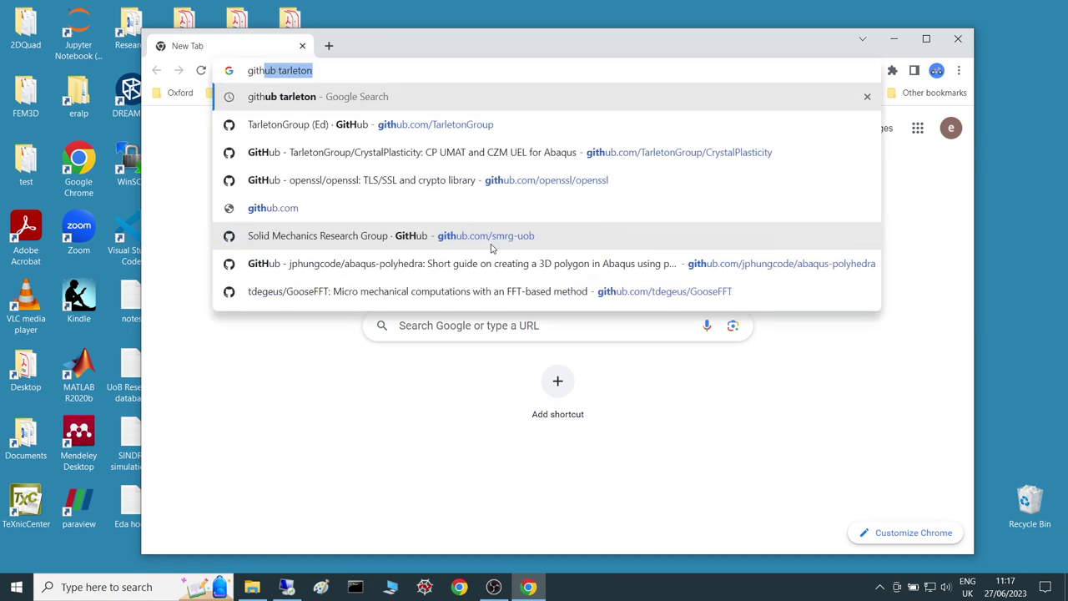
pyautogui.press('Return')
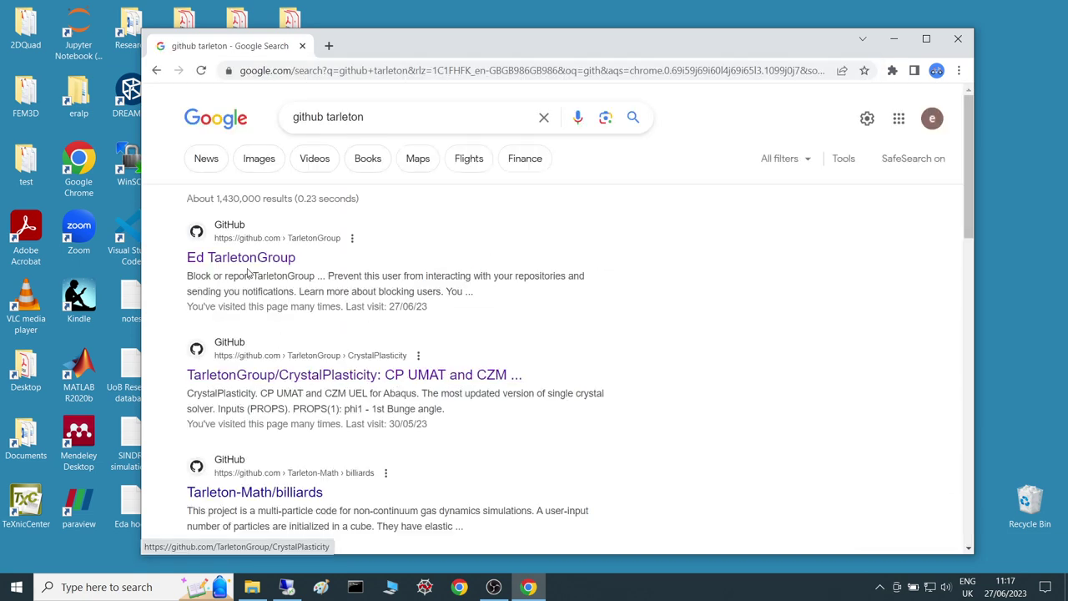
pyautogui.click(249, 263)
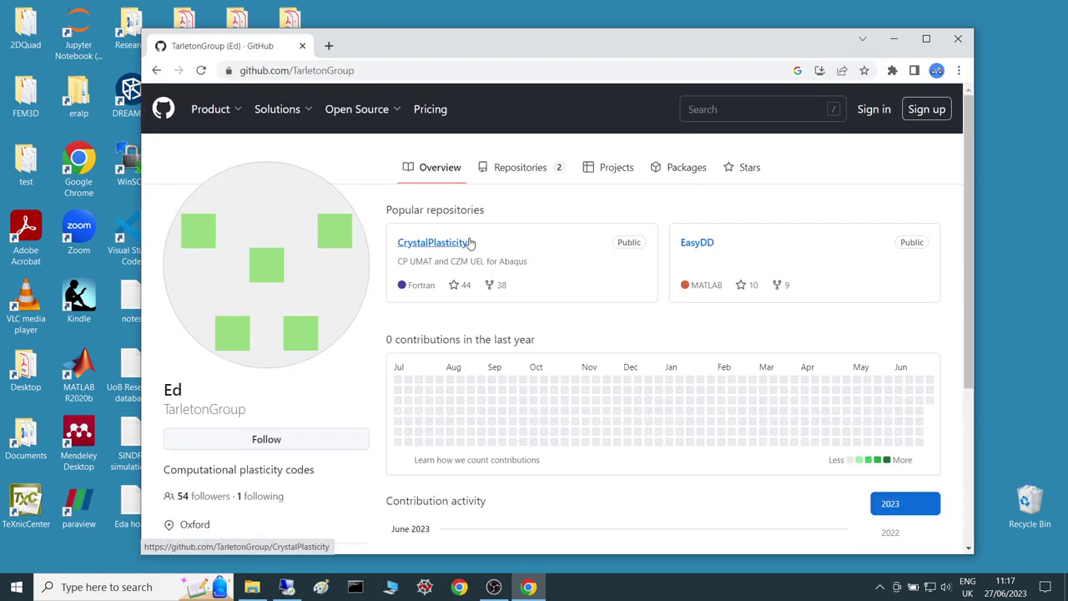
# Download the CrystalPlasticity repository as a ZIP from its Code menu
pyautogui.click(470, 242)
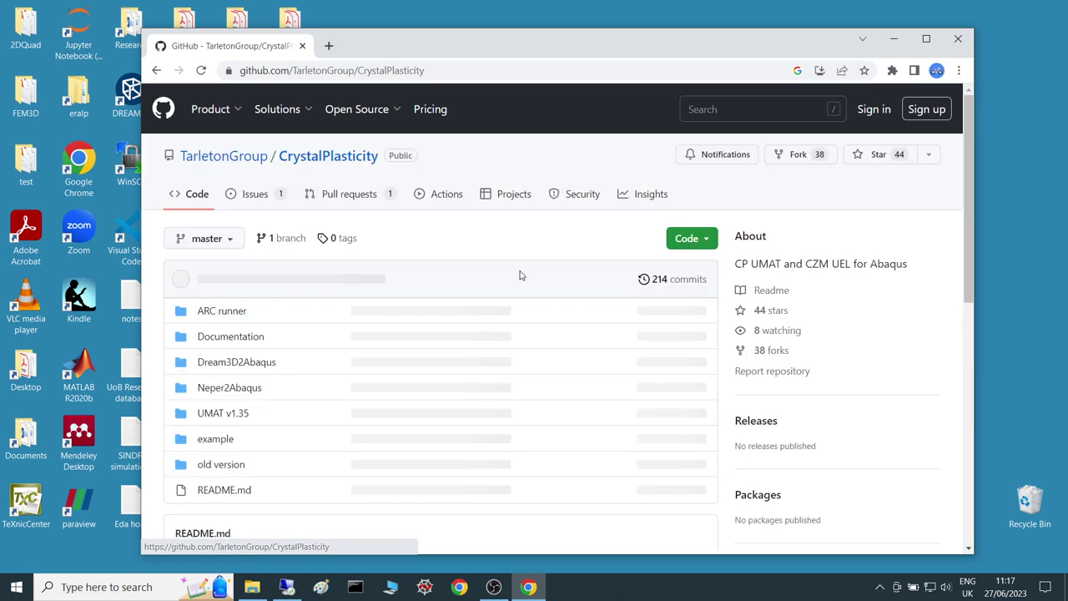
pyautogui.click(688, 238)
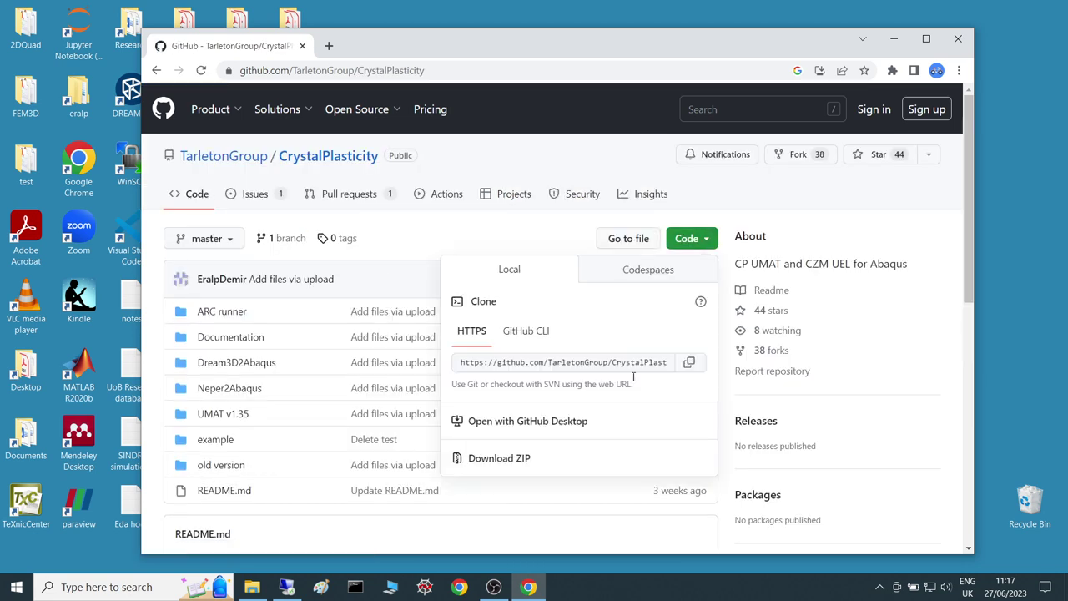
pyautogui.click(494, 461)
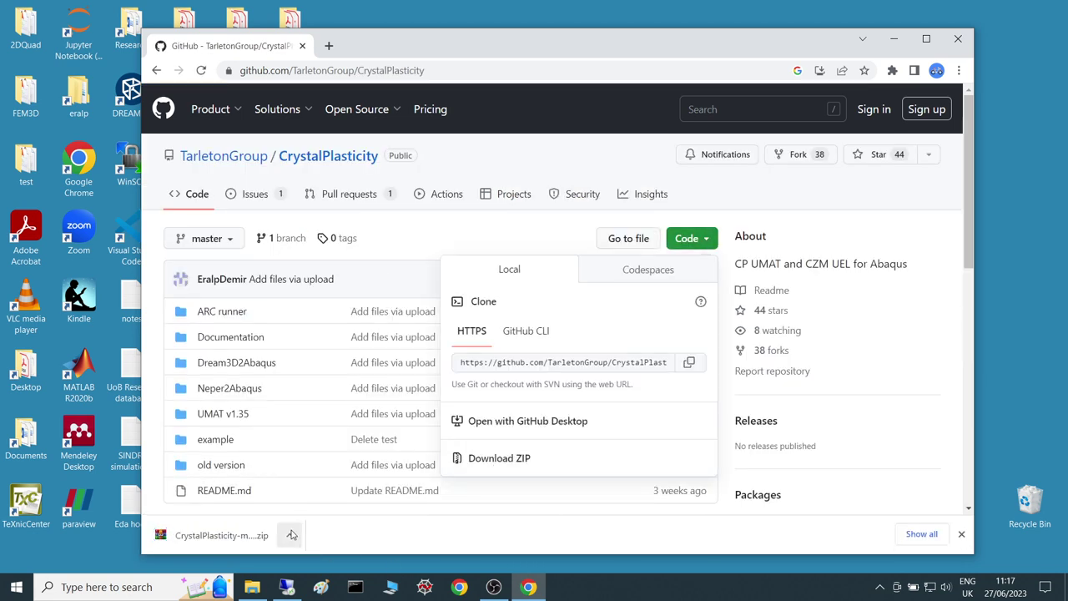
# Show the downloaded CrystalPlasticity-master zip in Downloads and extract it there
pyautogui.click(288, 535)
pyautogui.click(316, 495)
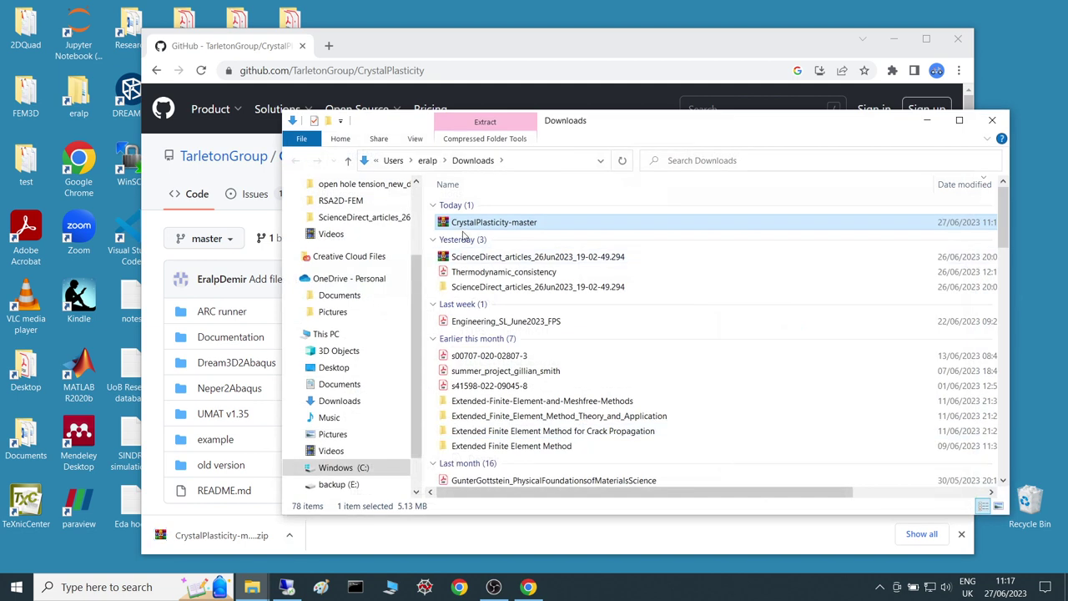
pyautogui.rightClick(470, 226)
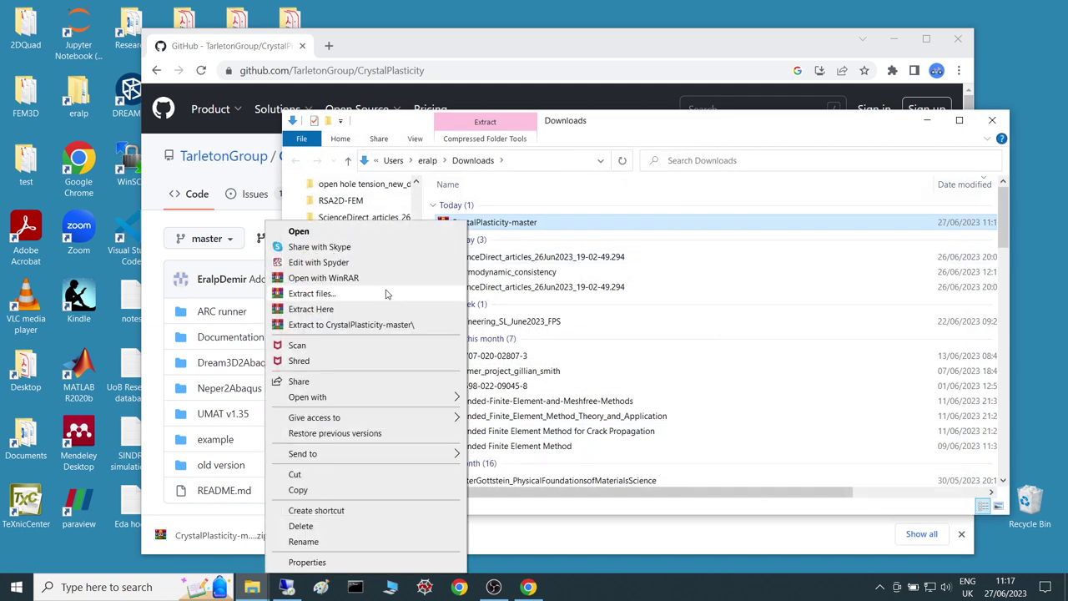
pyautogui.click(355, 326)
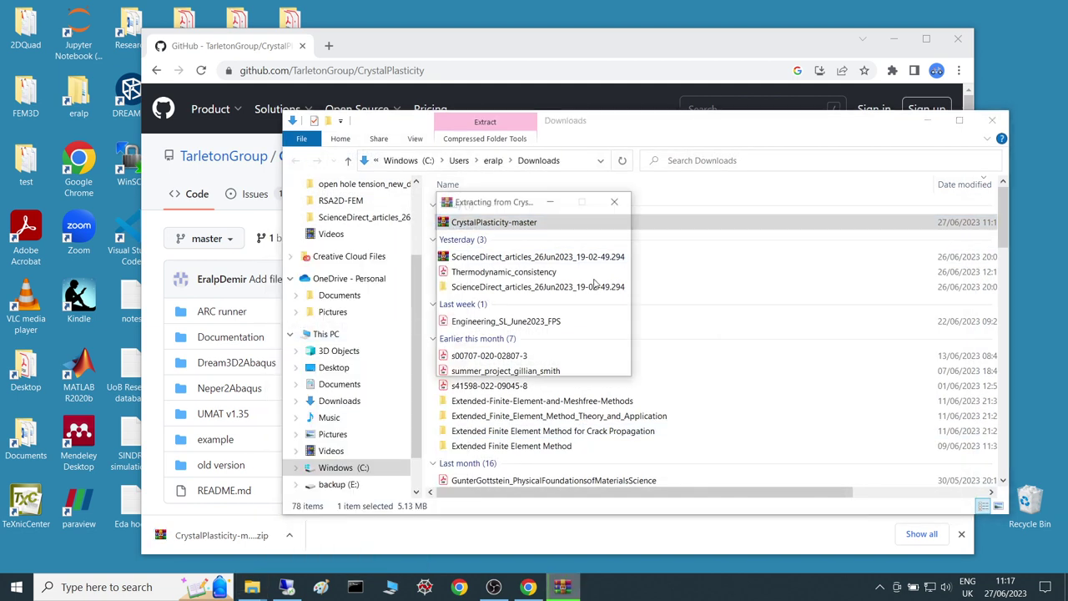
# Open the inner CrystalPlasticity-master folder and select Neper2Abaqus
pyautogui.doubleClick(494, 237)
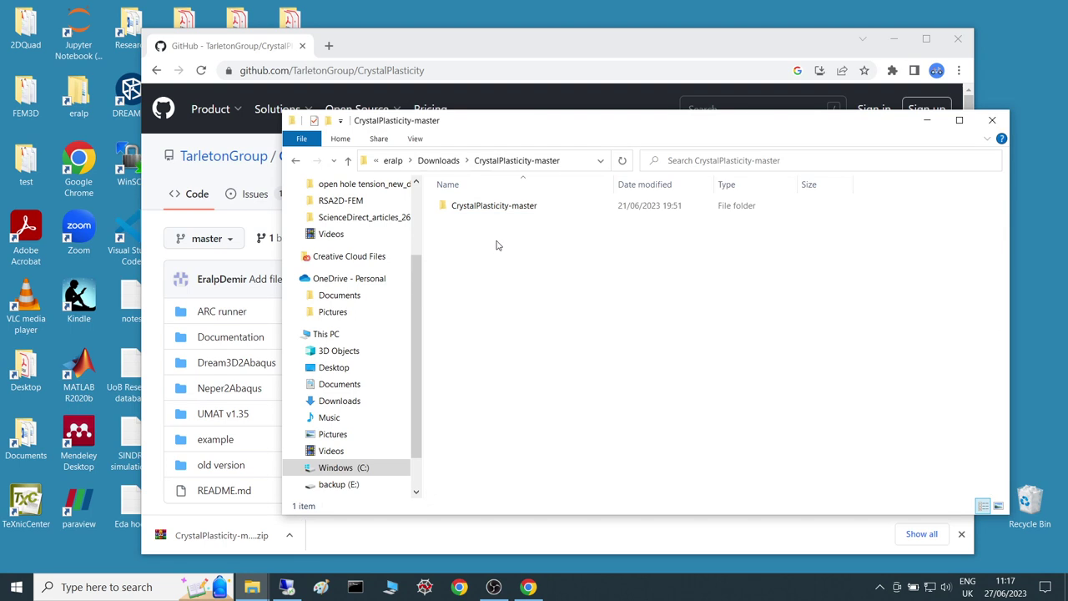
pyautogui.doubleClick(480, 207)
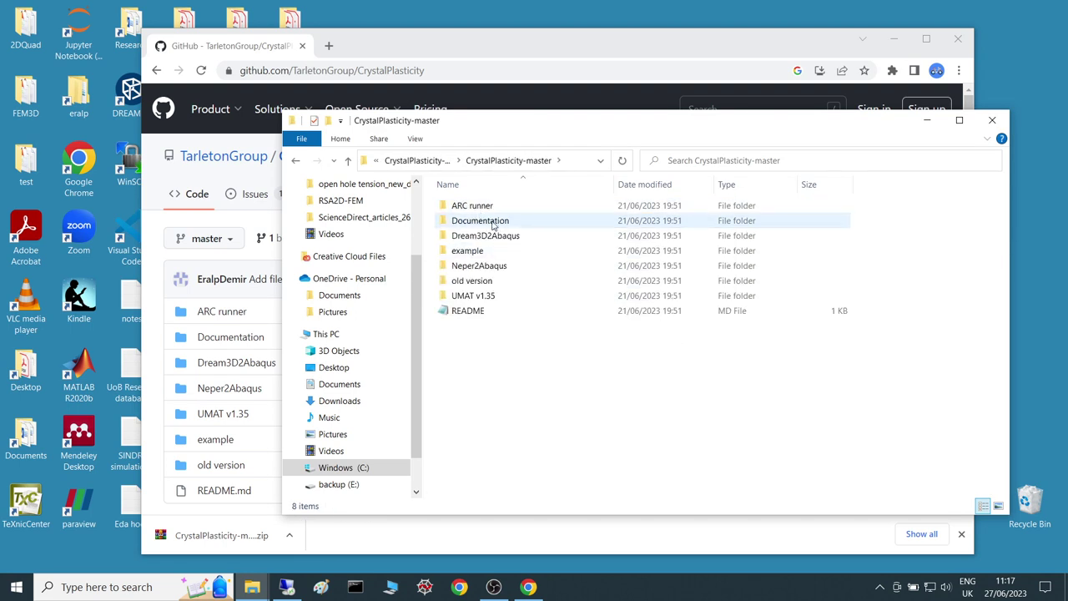
pyautogui.moveTo(505, 244)
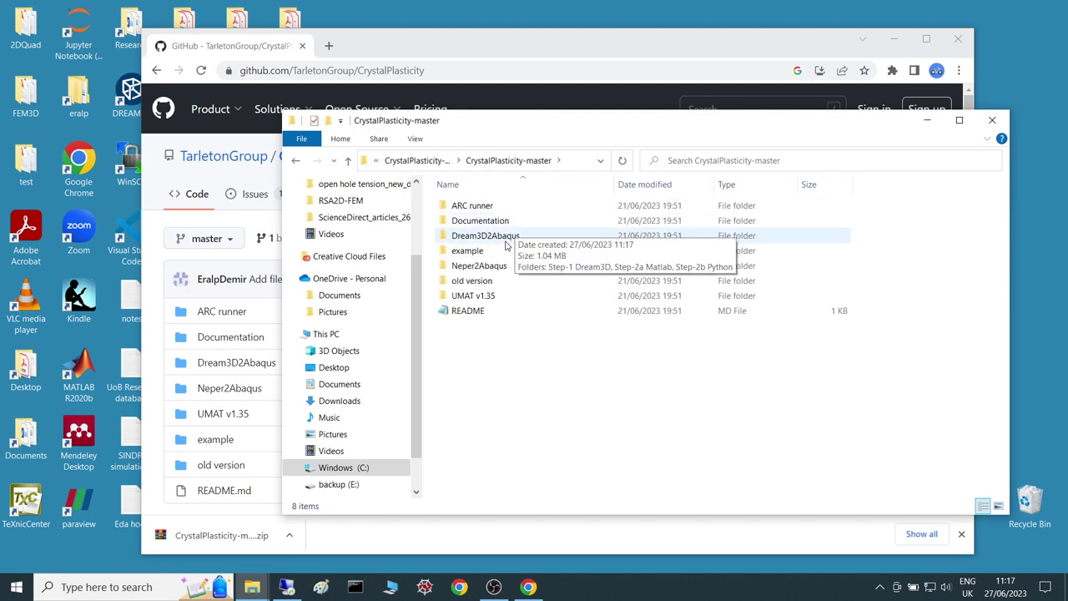
pyautogui.click(478, 267)
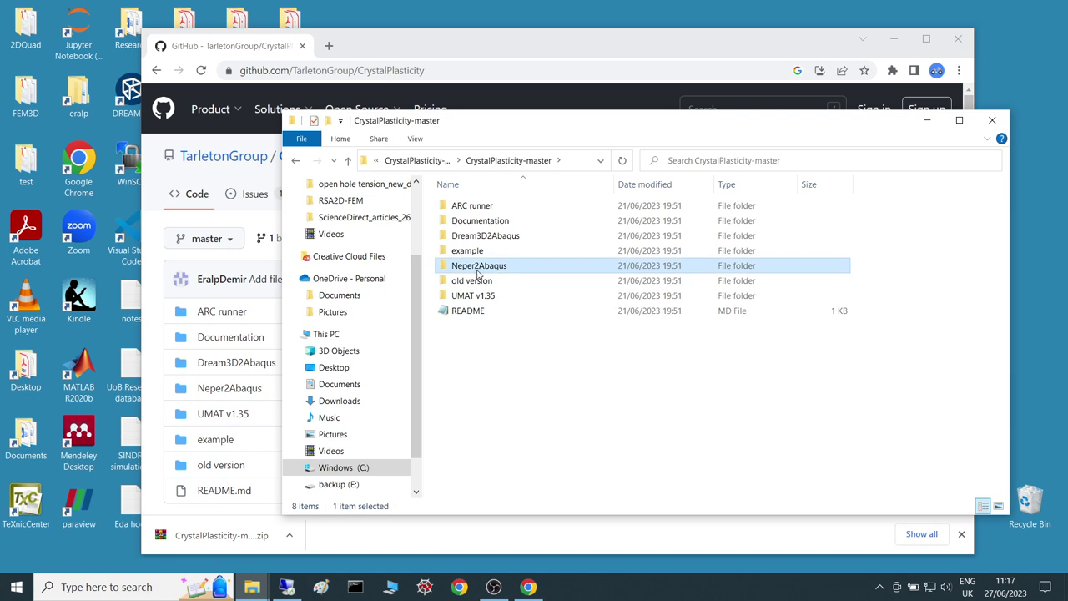
# Close the Step-2a Matlab window and the Abaqus start prompt, then minimise Abaqus/CAE
pyautogui.click(287, 587)
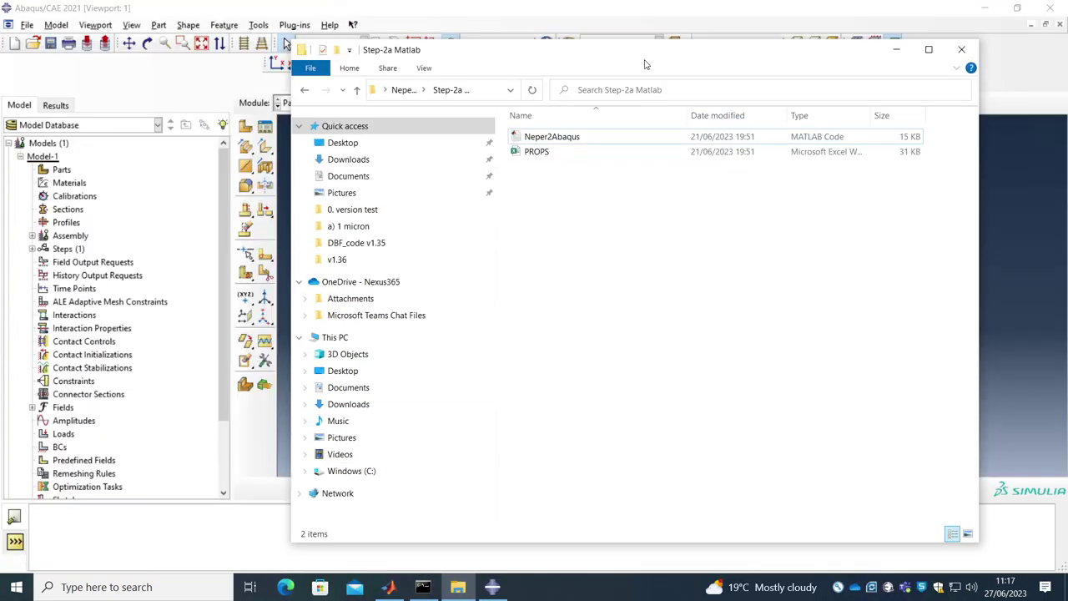
pyautogui.click(961, 49)
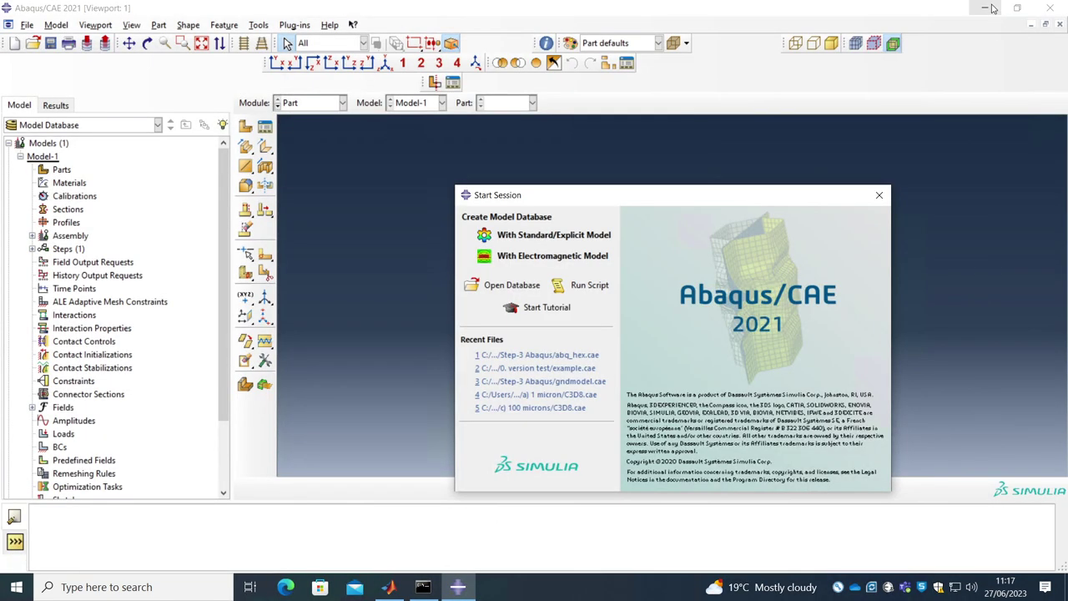
pyautogui.click(879, 195)
pyautogui.click(987, 8)
# Replace the old desktop Neper2Abaqus folder with the fresh copy and open it
pyautogui.moveTo(527, 140); pyautogui.dragTo(425, 306)
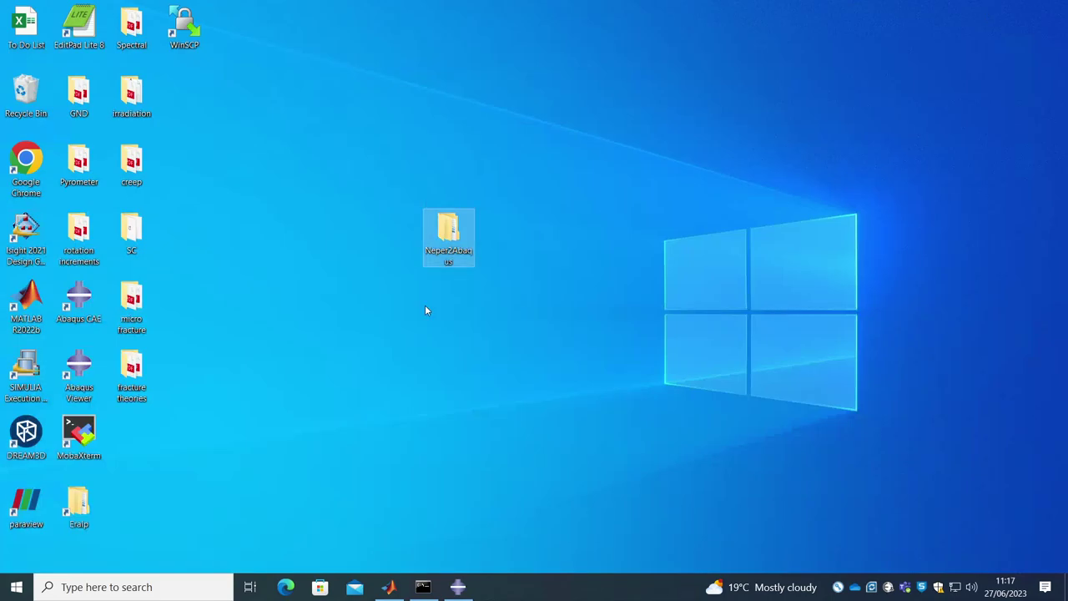
pyautogui.press('Delete')
pyautogui.rightClick(413, 208)
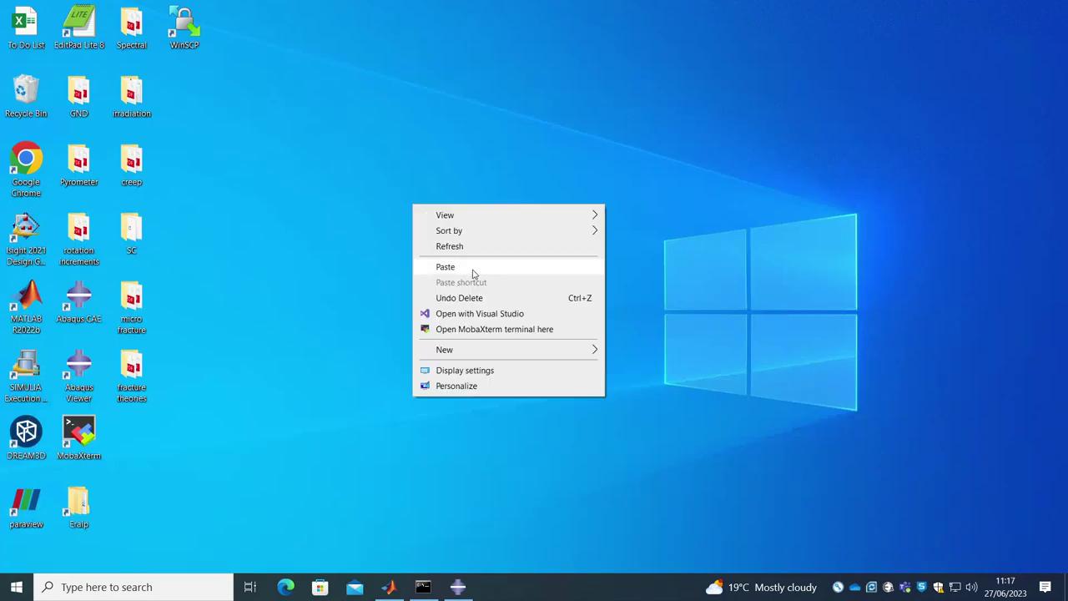
pyautogui.click(468, 297)
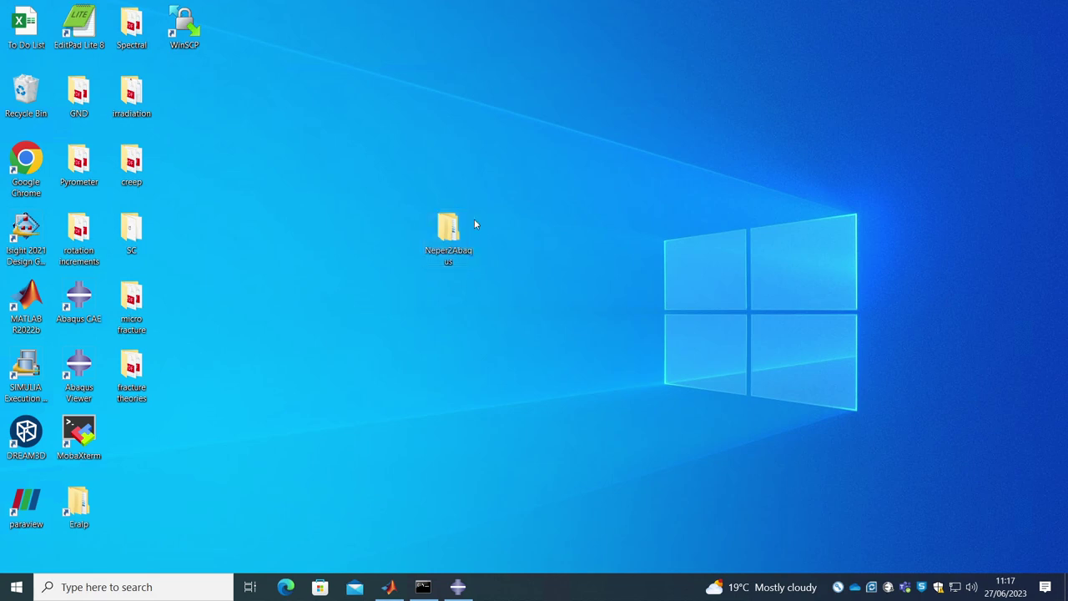
pyautogui.doubleClick(462, 238)
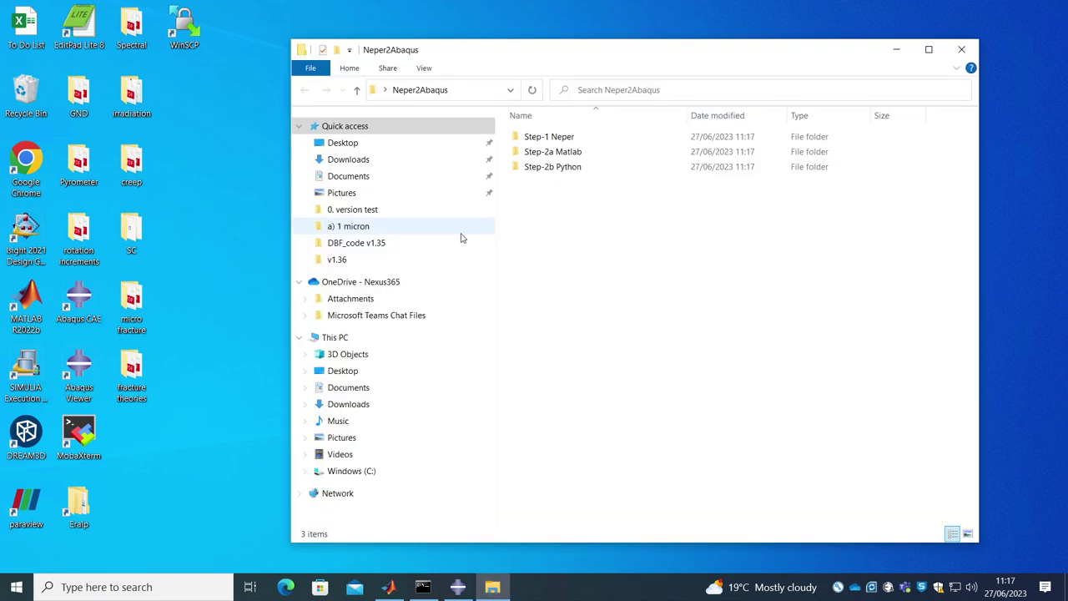
# Copy abq_tet.msh from Step-1 Neper into Step-2a Matlab, replacing the four old abq files
pyautogui.doubleClick(549, 138)
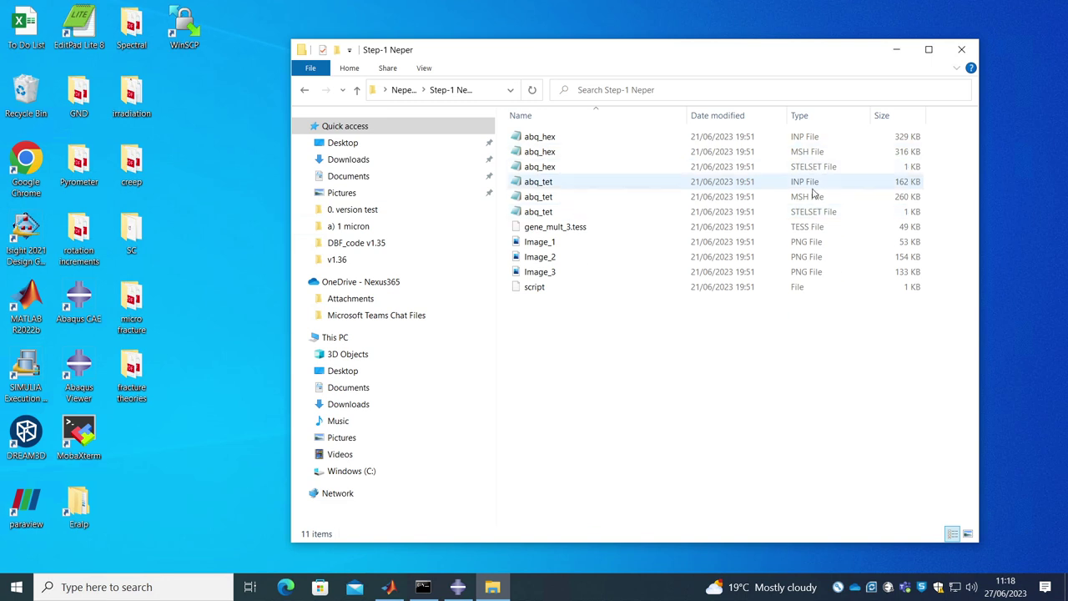
pyautogui.click(585, 200)
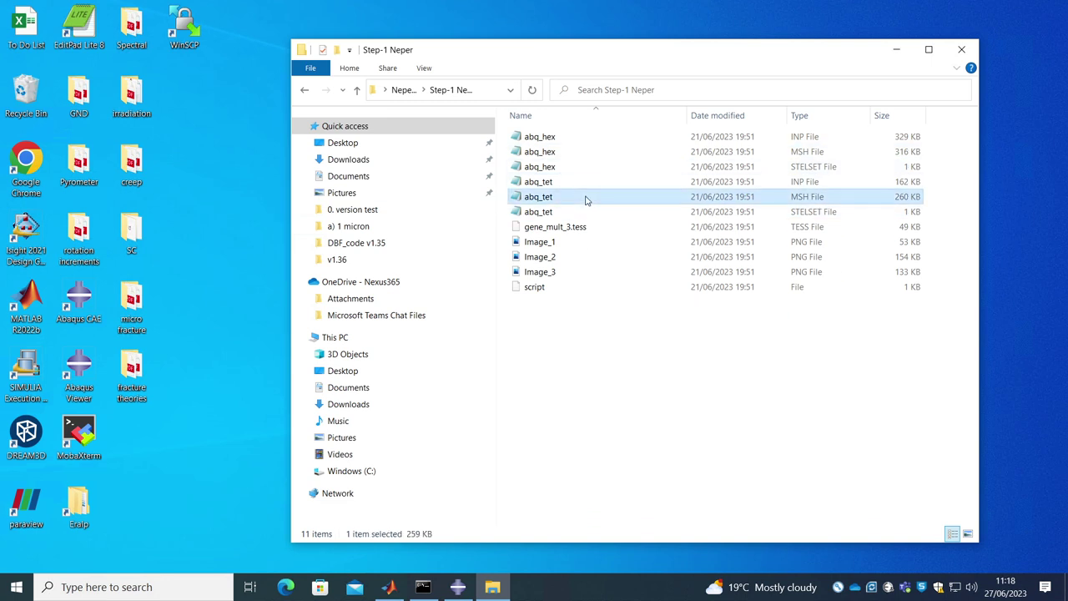
pyautogui.click(304, 90)
pyautogui.doubleClick(558, 152)
pyautogui.click(553, 137)
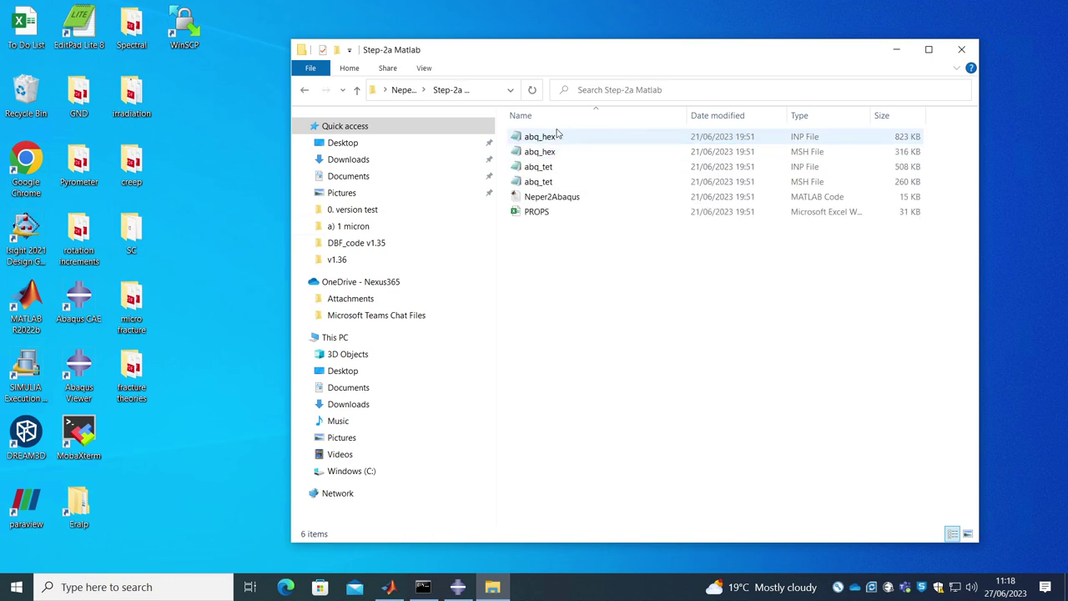
pyautogui.keyDown('shift'); pyautogui.click(557, 183); pyautogui.keyUp('shift')
pyautogui.press('Delete')
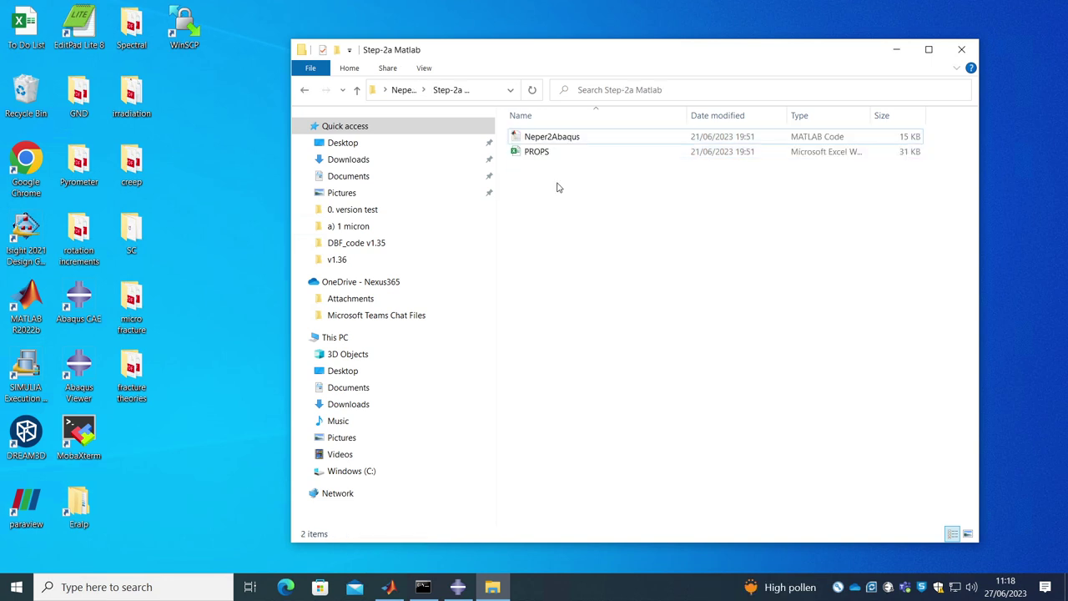
pyautogui.hotkey('ctrl', 'v')
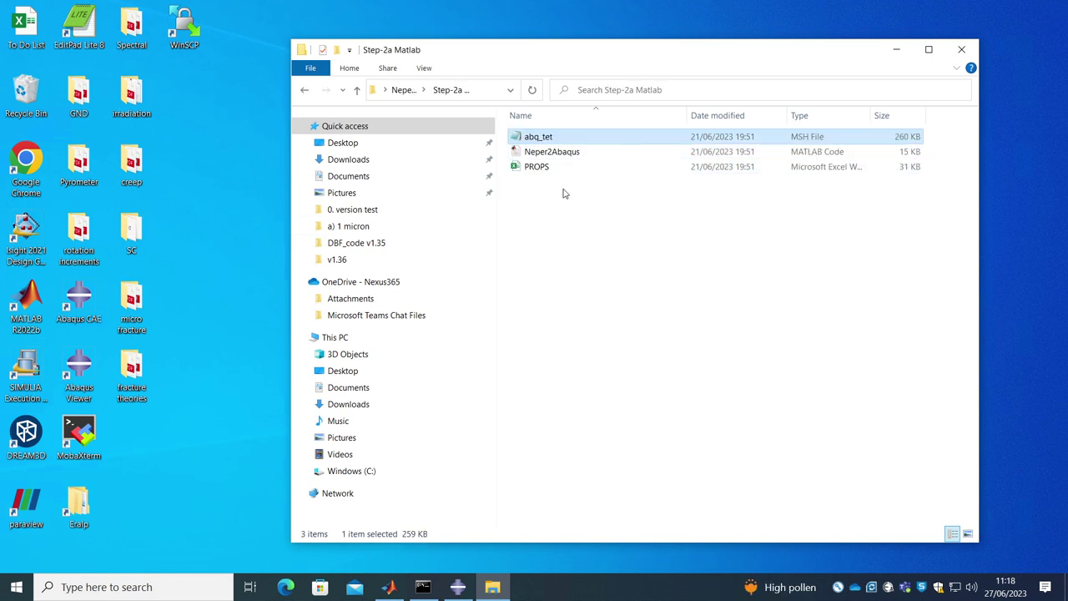
# Open Neper2Abaqus.m from Step-2a Matlab in MATLAB and inspect its filename, matID and noDepvar inputs
pyautogui.click(388, 587)
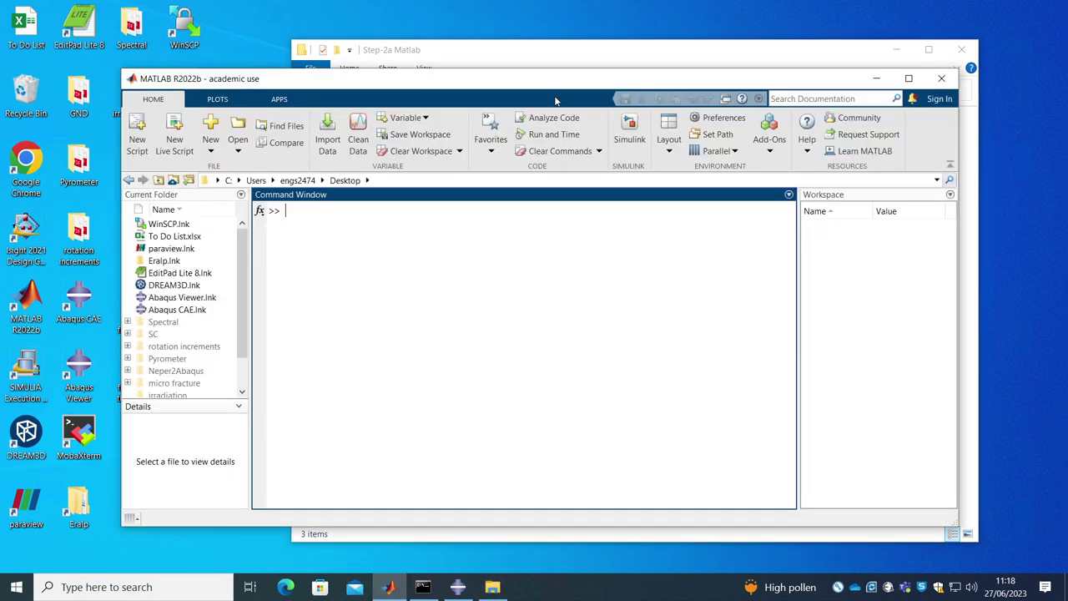
pyautogui.moveTo(545, 83); pyautogui.dragTo(505, 91)
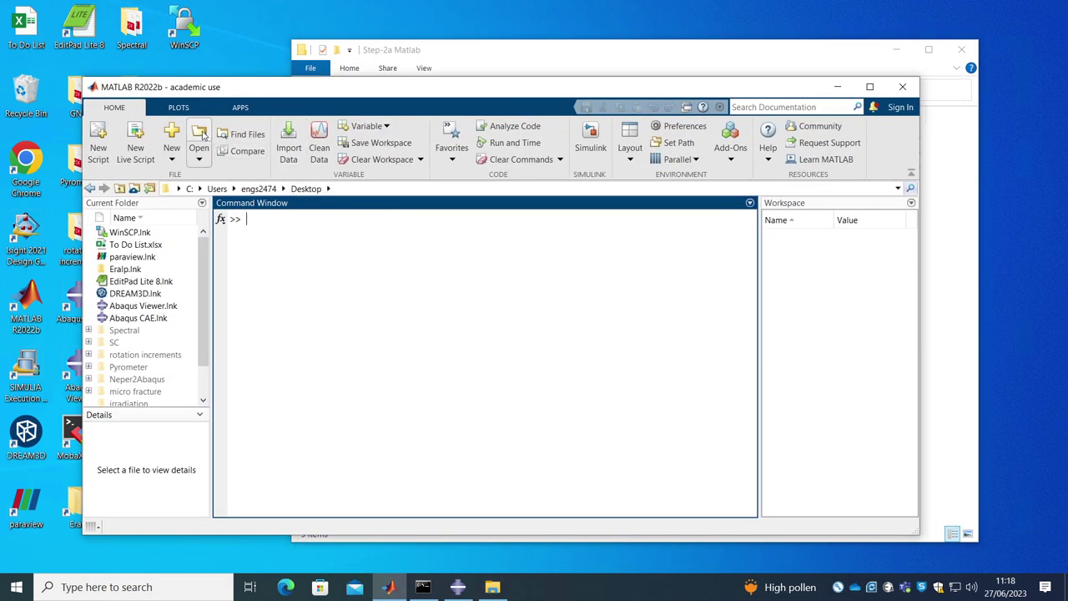
pyautogui.click(201, 136)
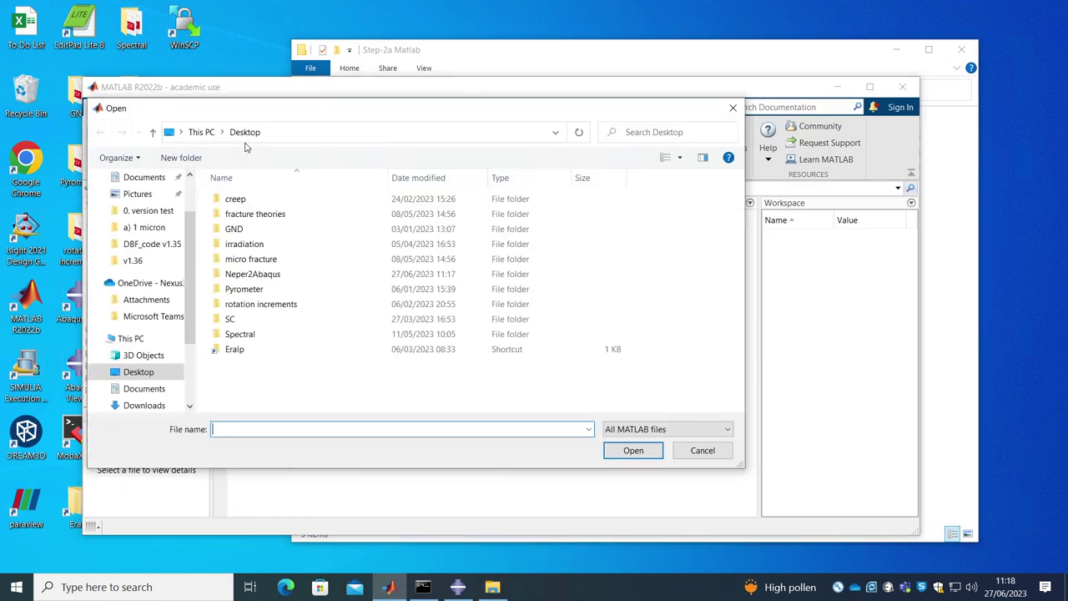
pyautogui.doubleClick(259, 282)
pyautogui.doubleClick(254, 213)
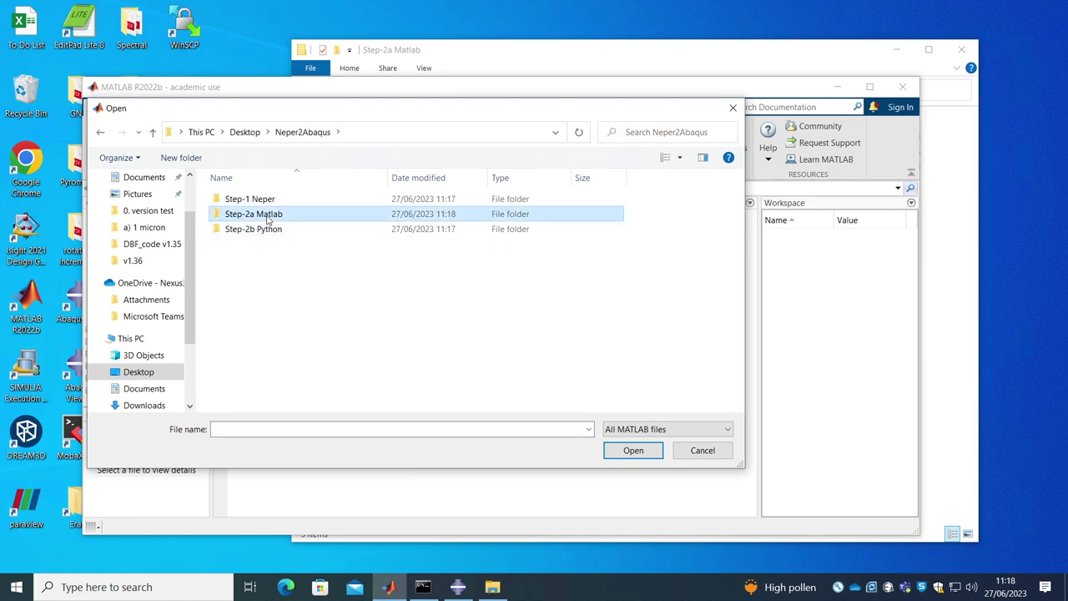
pyautogui.click(254, 200)
pyautogui.click(634, 454)
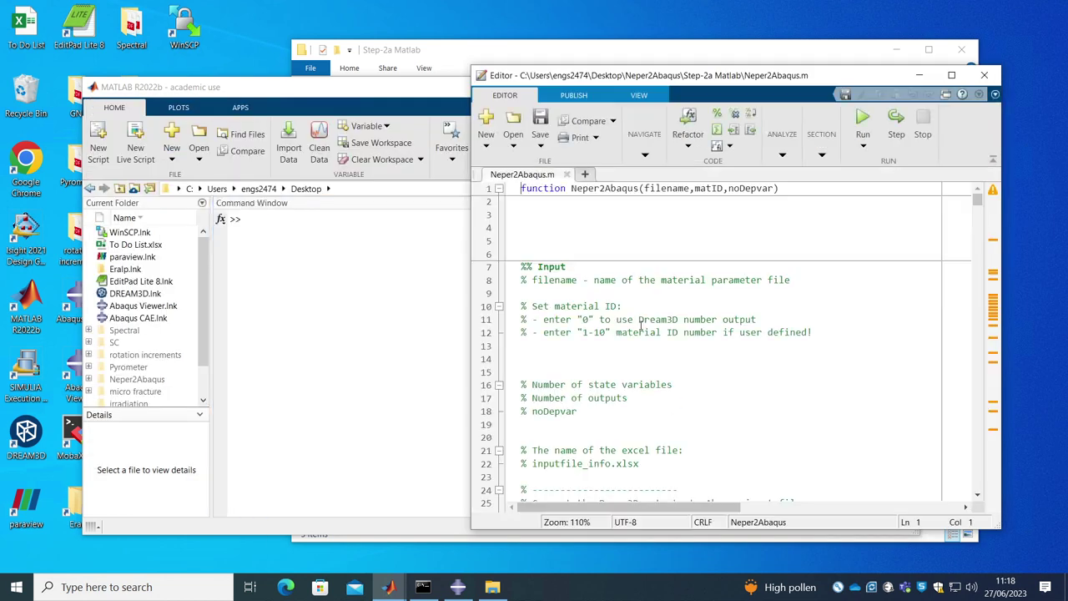
pyautogui.moveTo(643, 192); pyautogui.dragTo(771, 192)
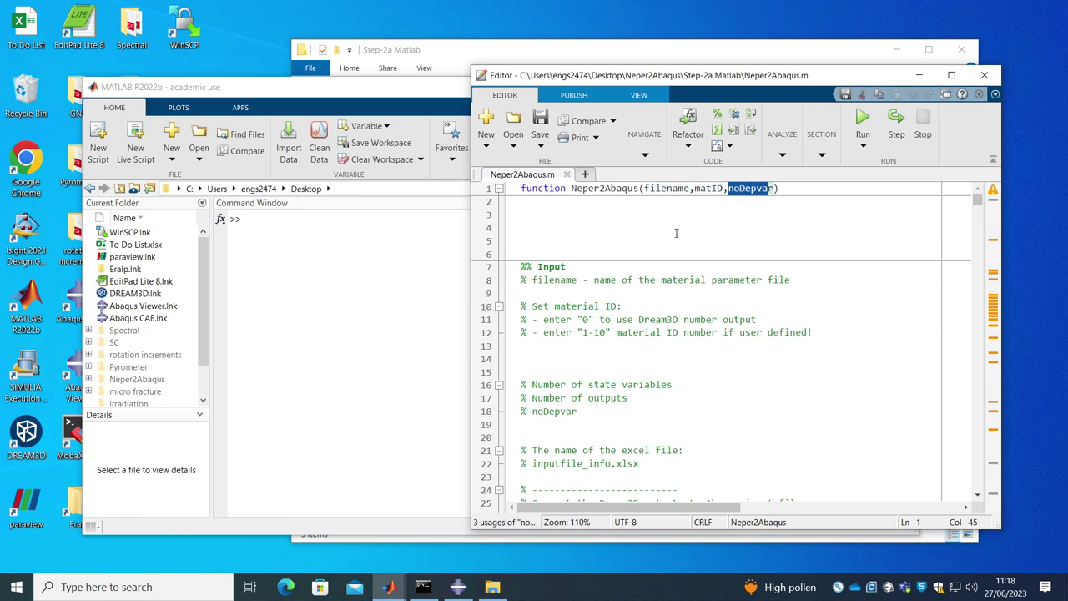
pyautogui.click(415, 71)
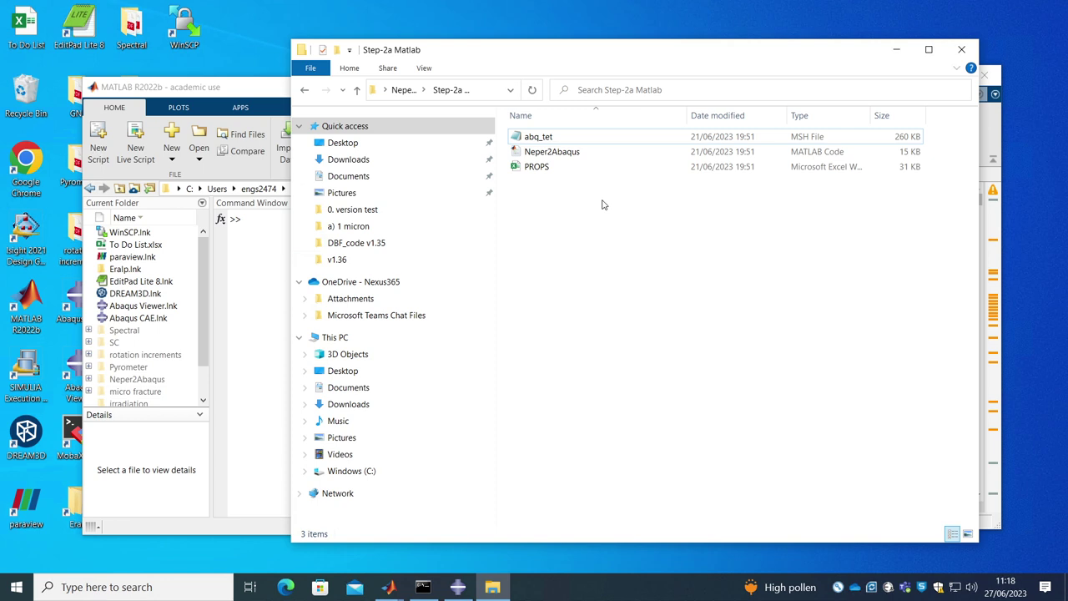
pyautogui.click(548, 168)
pyautogui.doubleClick(548, 169)
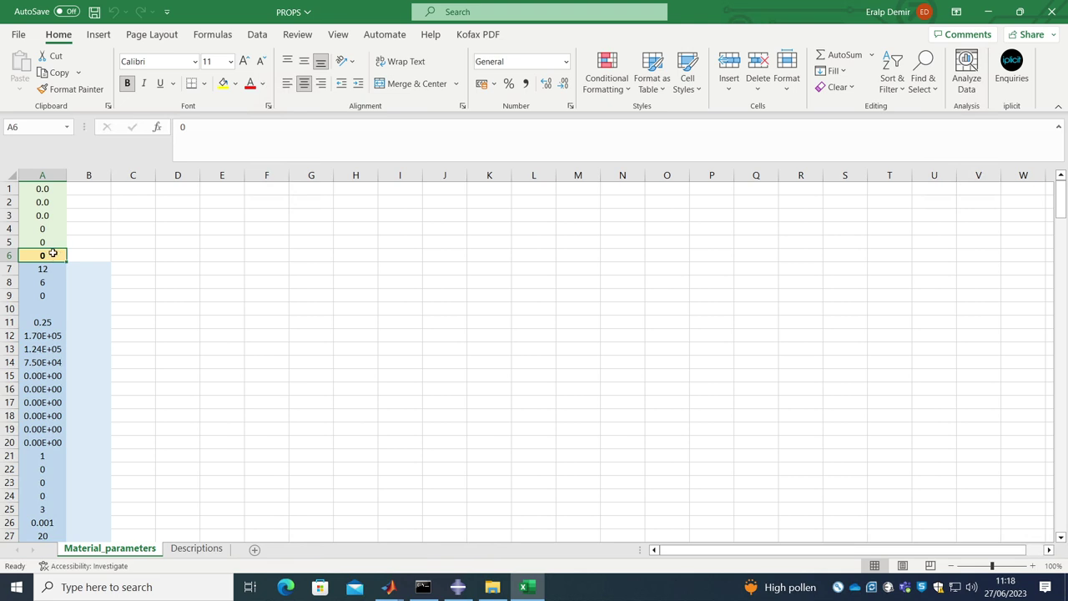
pyautogui.click(1051, 11)
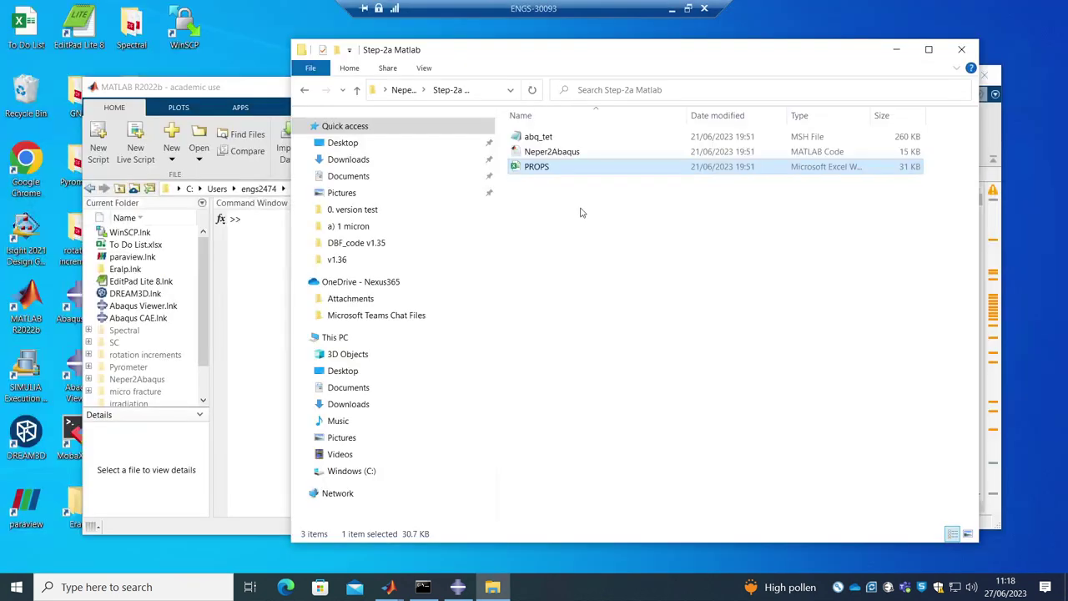
# Edit the previous command to Neper2Abaqus('abq_tet',2,12) and run it
pyautogui.click(270, 280)
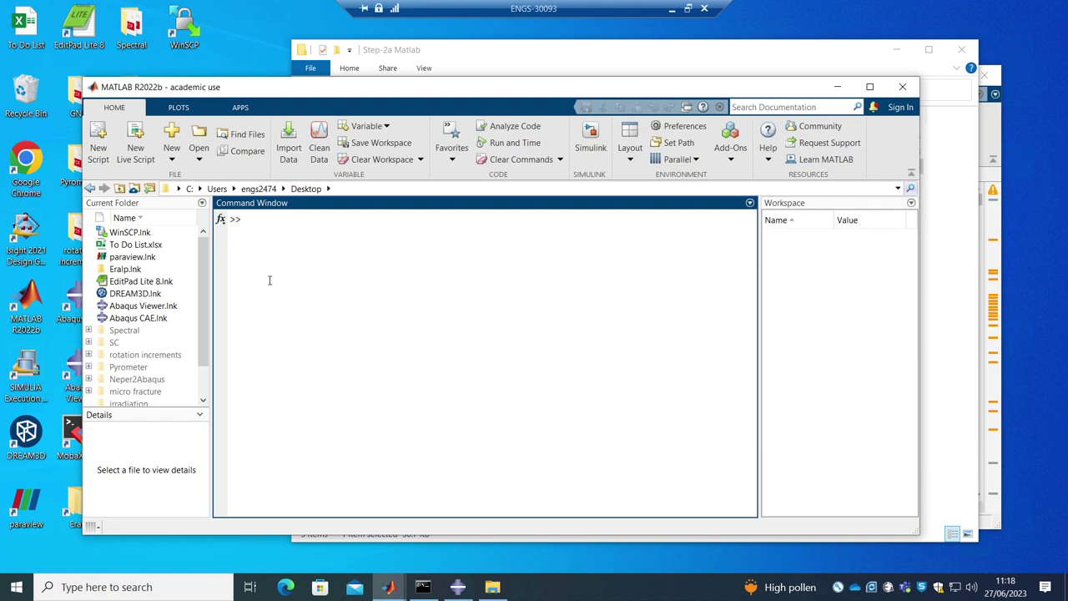
pyautogui.press('Up')
pyautogui.press('Left')
pyautogui.press('Left')
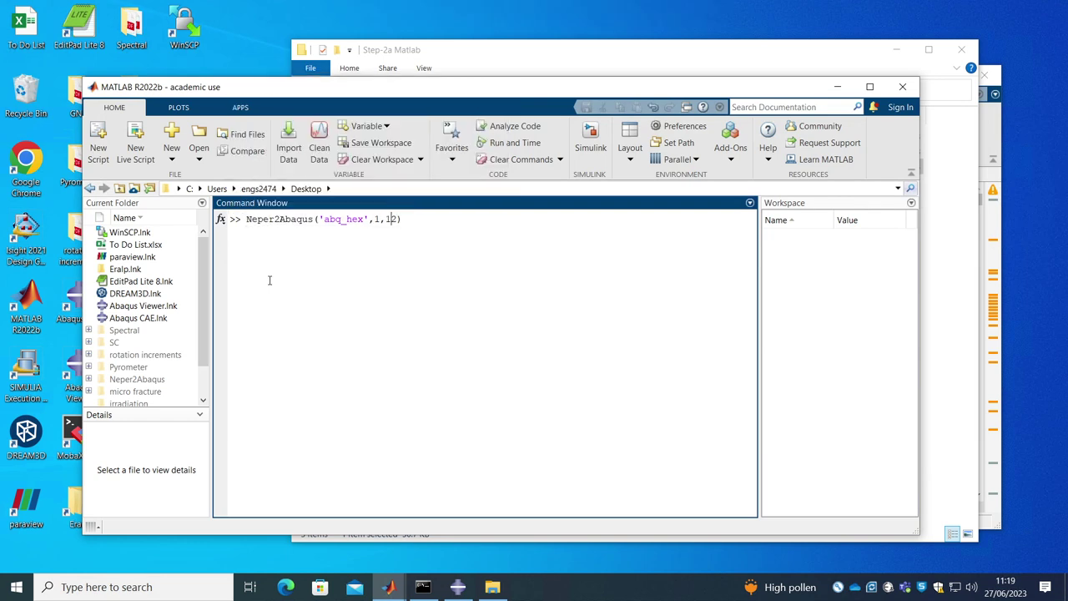
pyautogui.press('BackSpace')
pyautogui.press('BackSpace')
pyautogui.press('BackSpace')
pyautogui.write('tet')
pyautogui.press('BackSpace')
pyautogui.write('2')
pyautogui.press('Return')
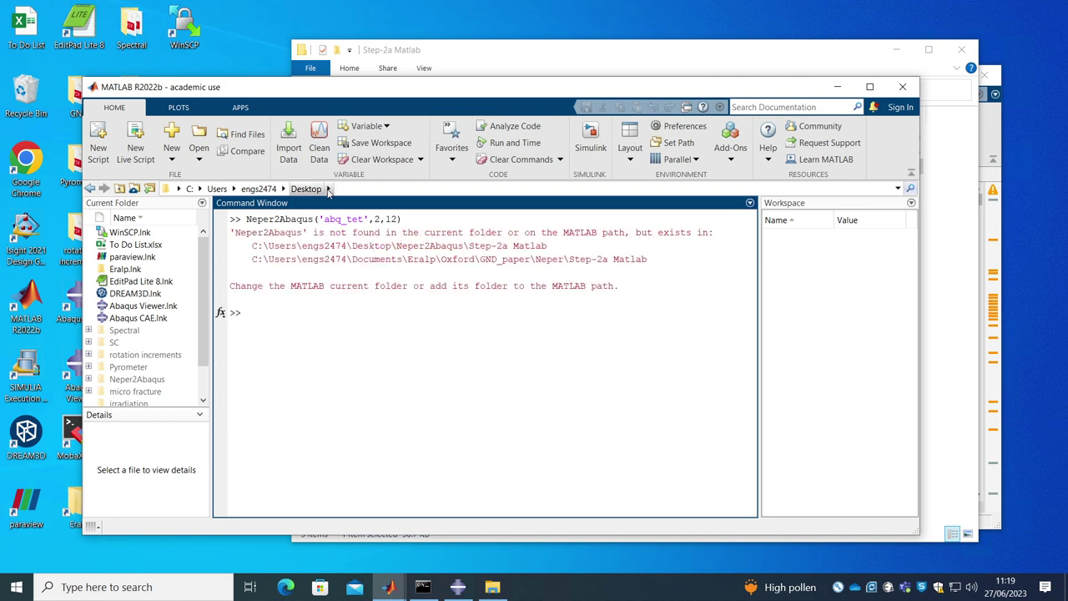
# Set MATLAB's current folder to Neper2Abaqus\Step-2a Matlab, clear the console and rerun the conversion
pyautogui.click(329, 188)
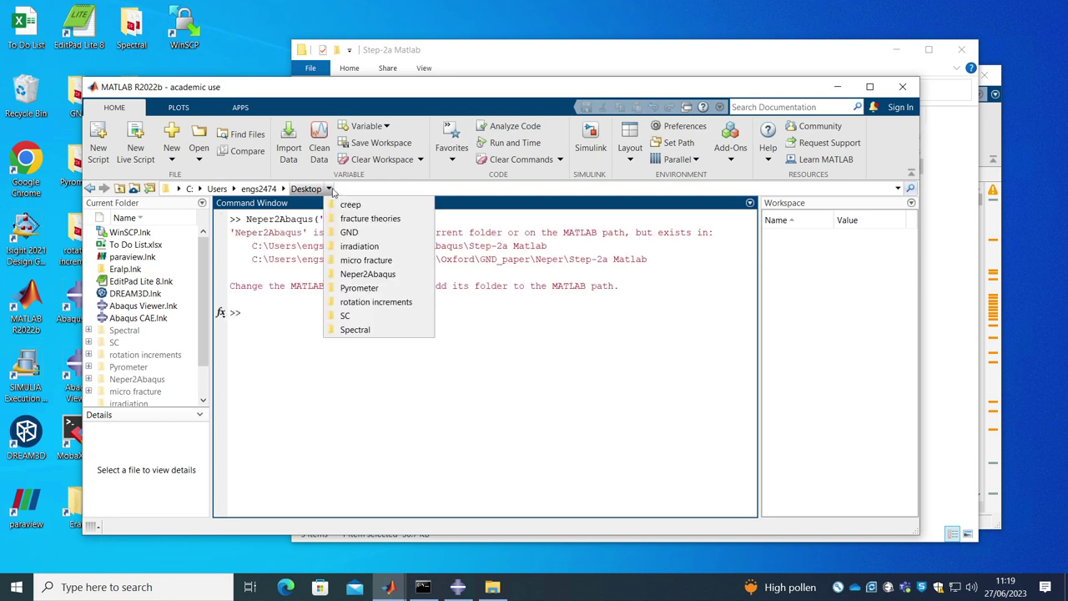
pyautogui.click(368, 274)
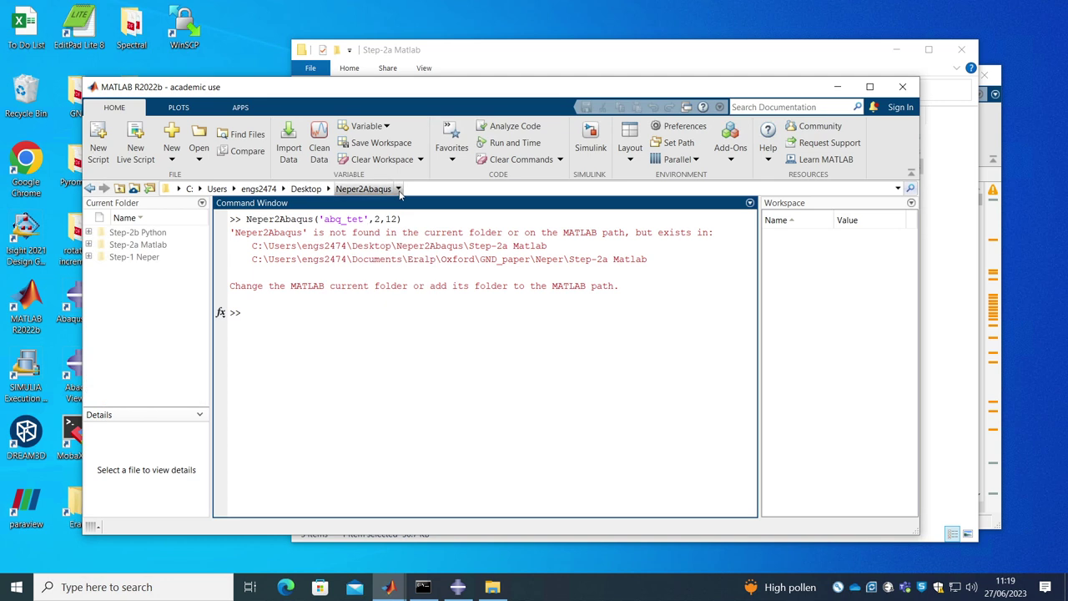
pyautogui.click(399, 189)
pyautogui.click(435, 218)
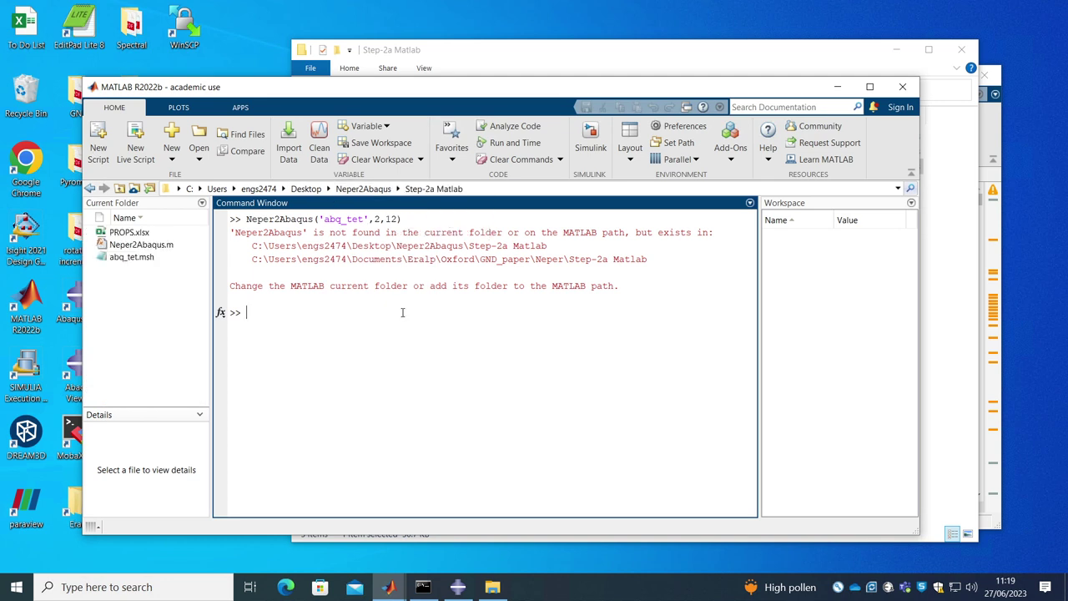
pyautogui.write('clc')
pyautogui.press('Return')
pyautogui.press('Up')
pyautogui.press('Up')
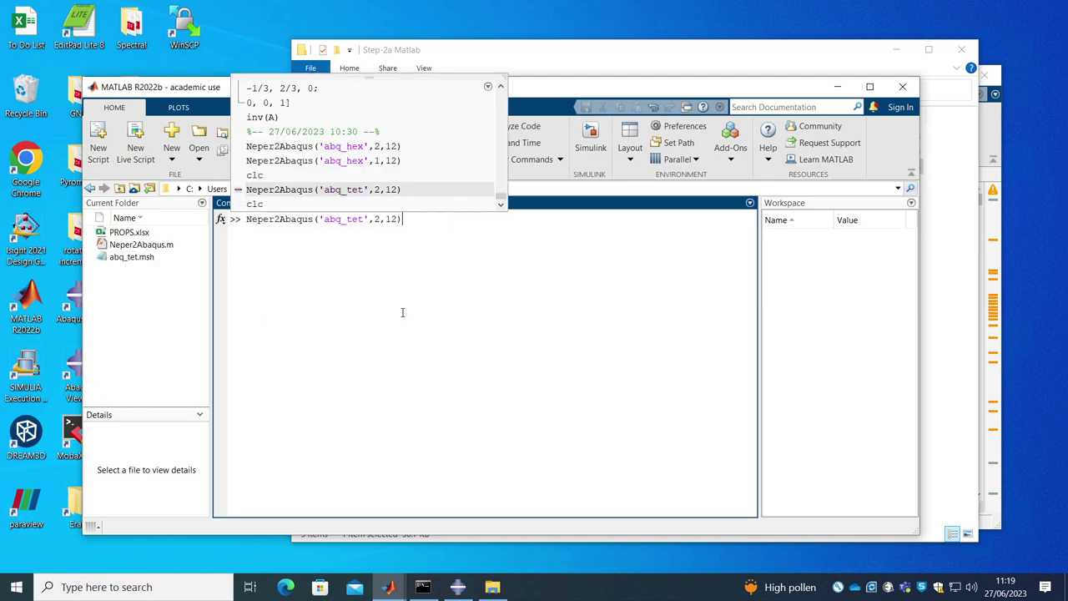
pyautogui.press('Return')
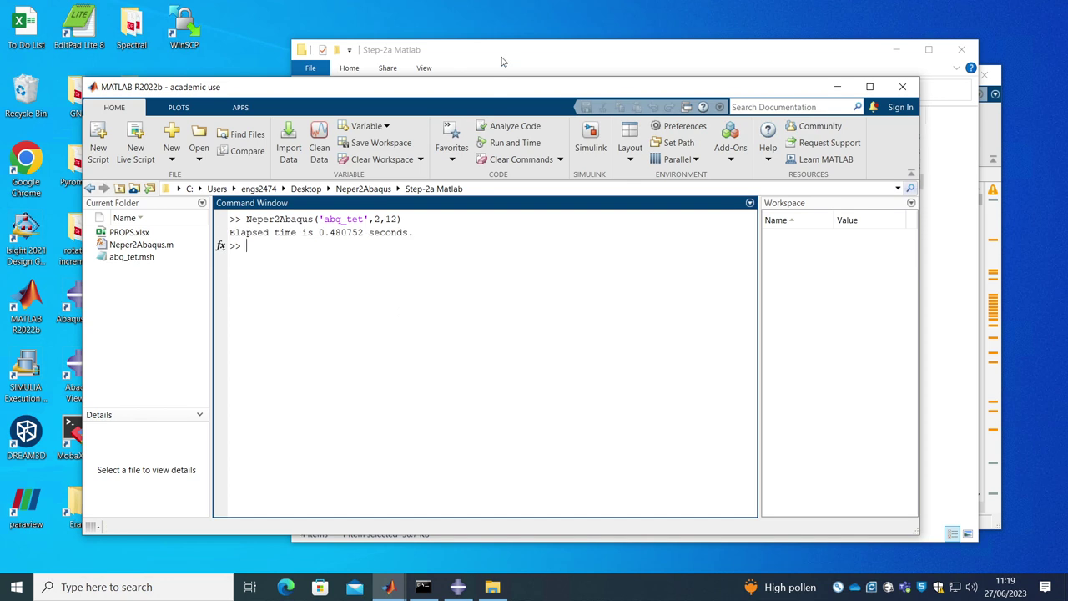
# Check the newly created abq_tet.inp file in the Step-2a Matlab folder
pyautogui.click(503, 60)
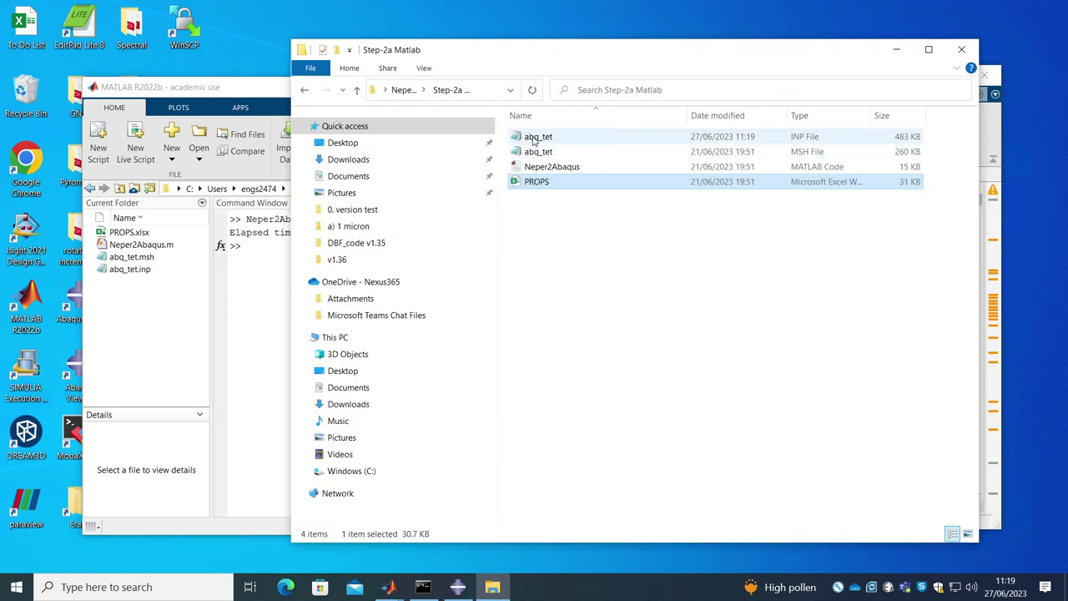
pyautogui.click(533, 138)
pyautogui.click(305, 89)
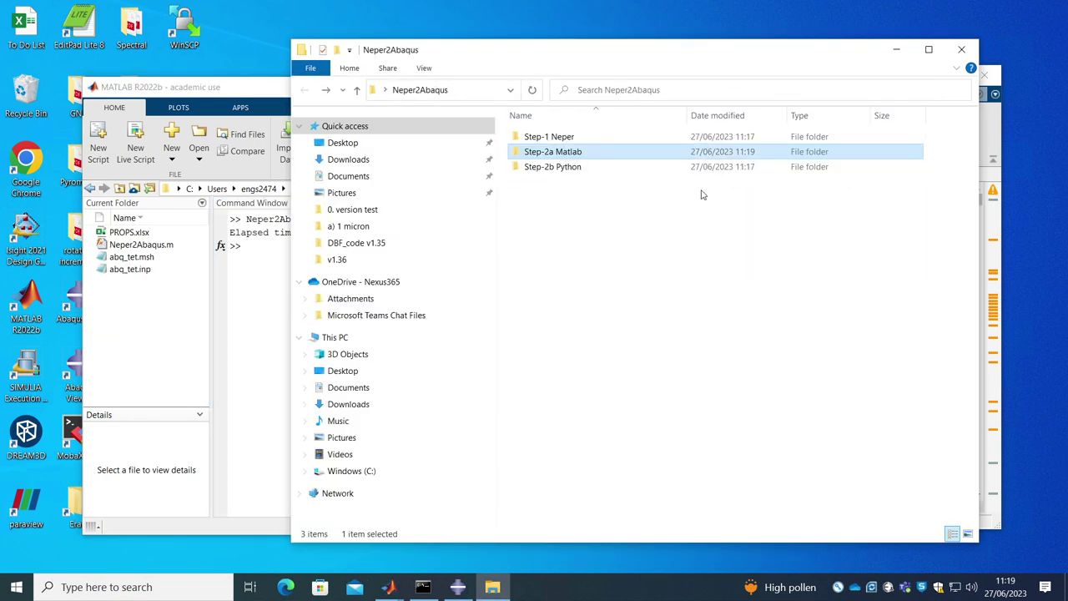
# Create a new folder named 'Step-3 Abaqus' inside Neper2Abaqus
pyautogui.rightClick(574, 225)
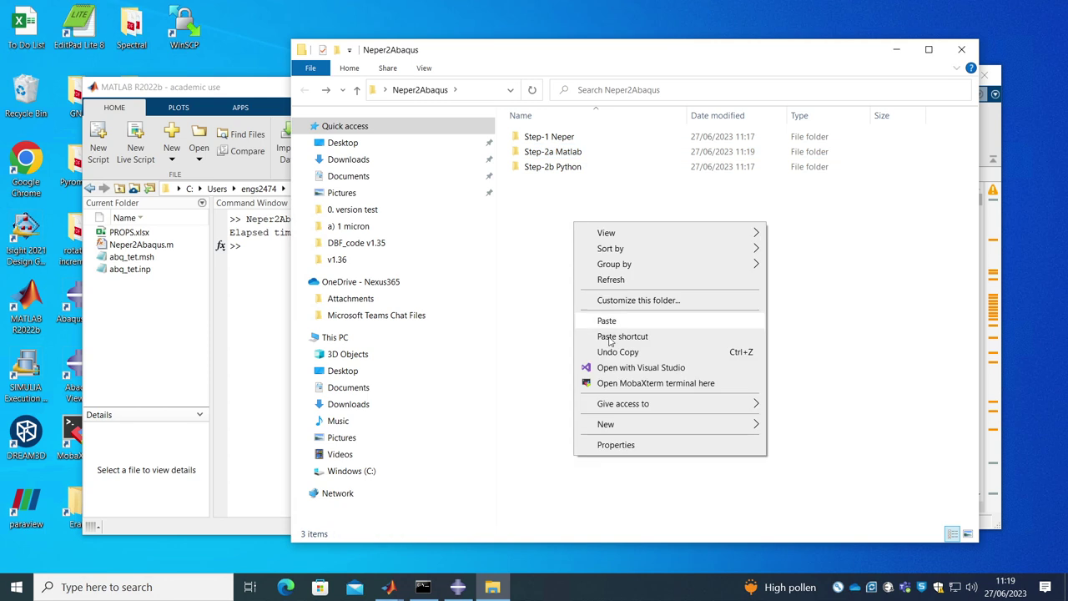
pyautogui.moveTo(629, 433)
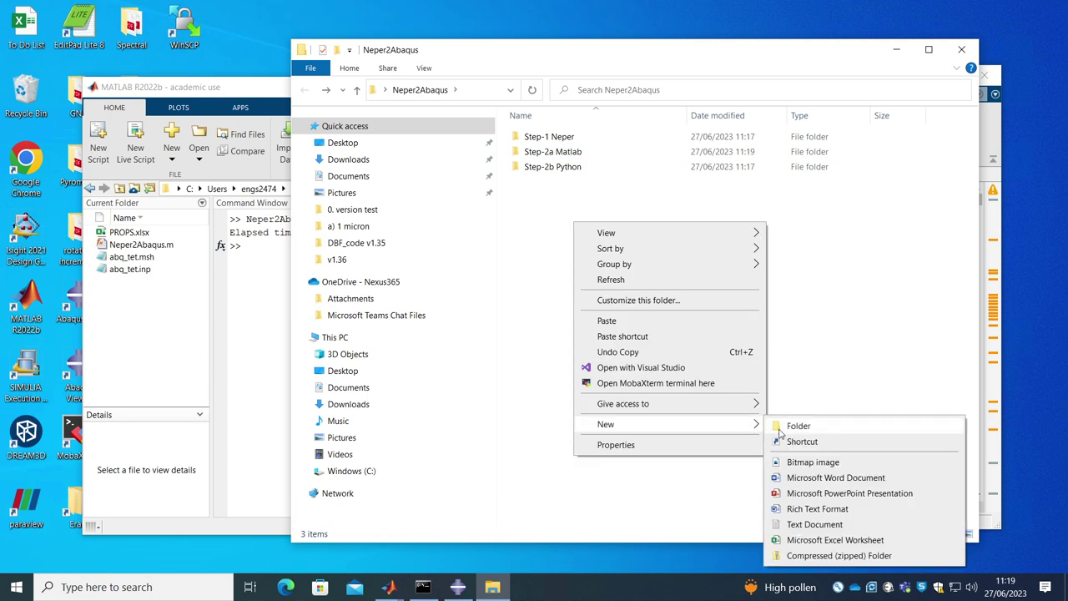
pyautogui.click(766, 430)
pyautogui.write('Ste')
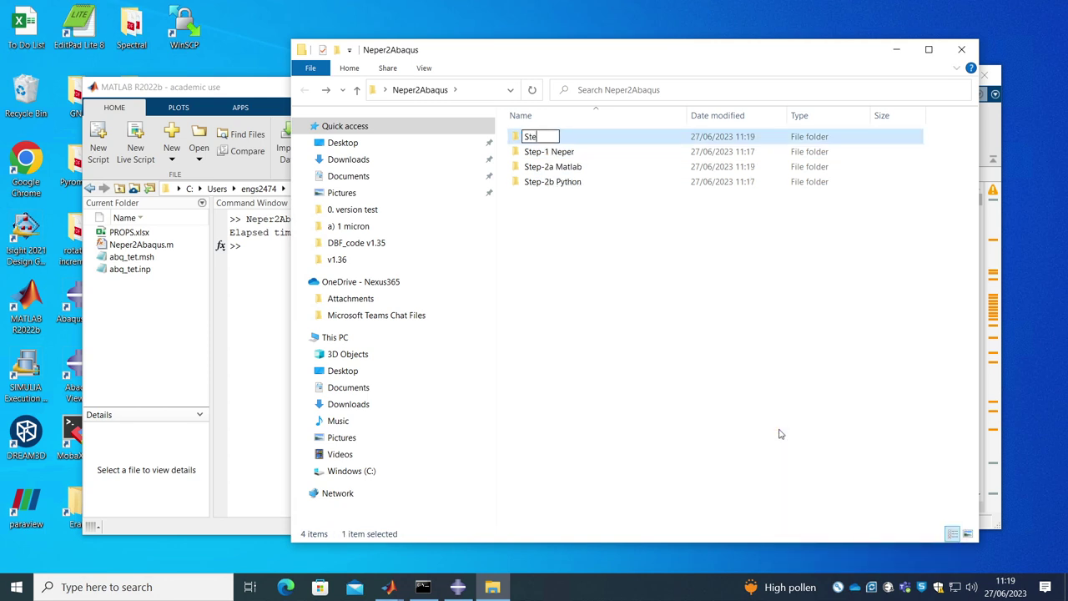
pyautogui.write('p-3 Abaqus')
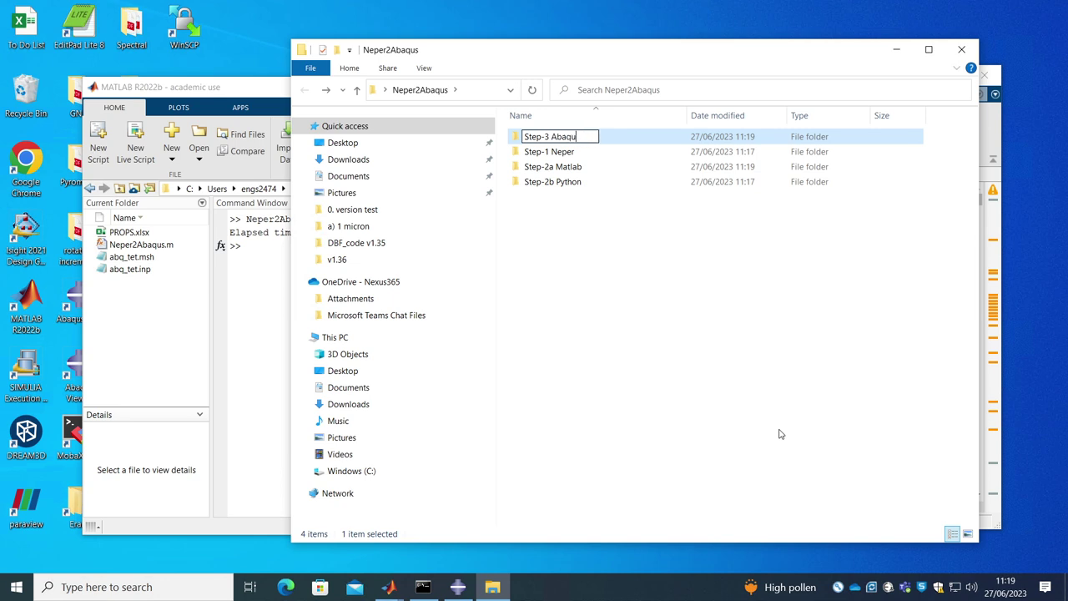
pyautogui.press('Return')
pyautogui.press('Return')
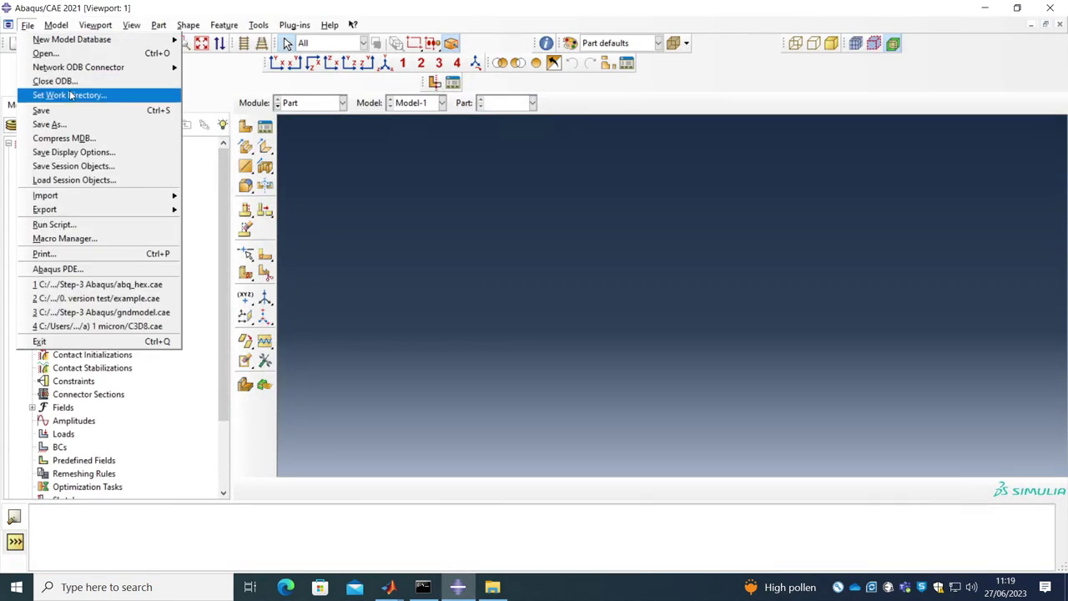
# Set the Abaqus work directory to Desktop\Neper2Abaqus\Step-3 Abaqus
pyautogui.click(70, 94)
pyautogui.click(858, 306)
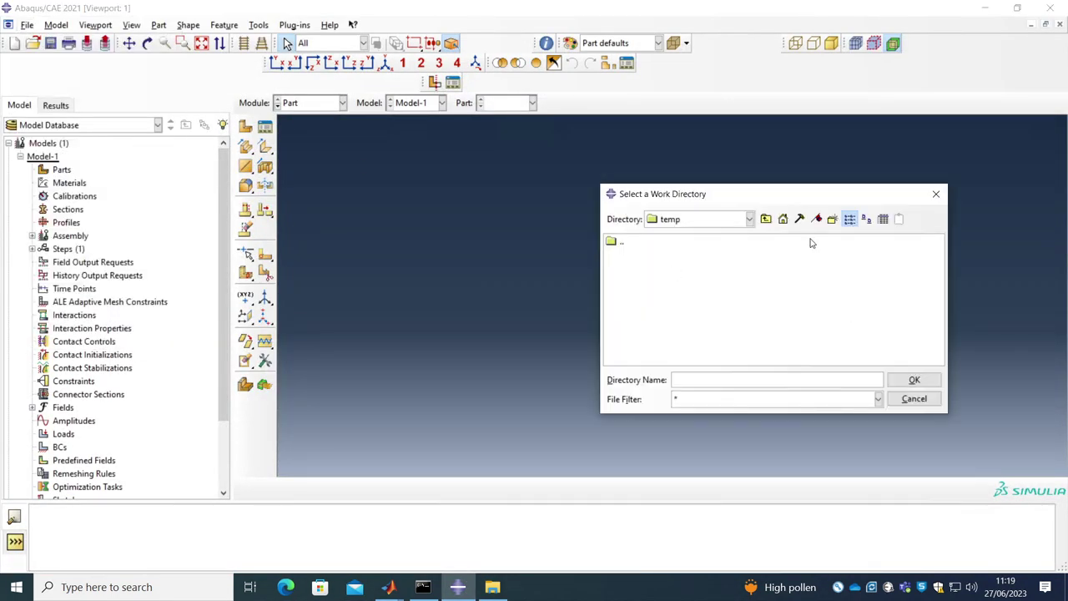
pyautogui.click(783, 218)
pyautogui.doubleClick(634, 307)
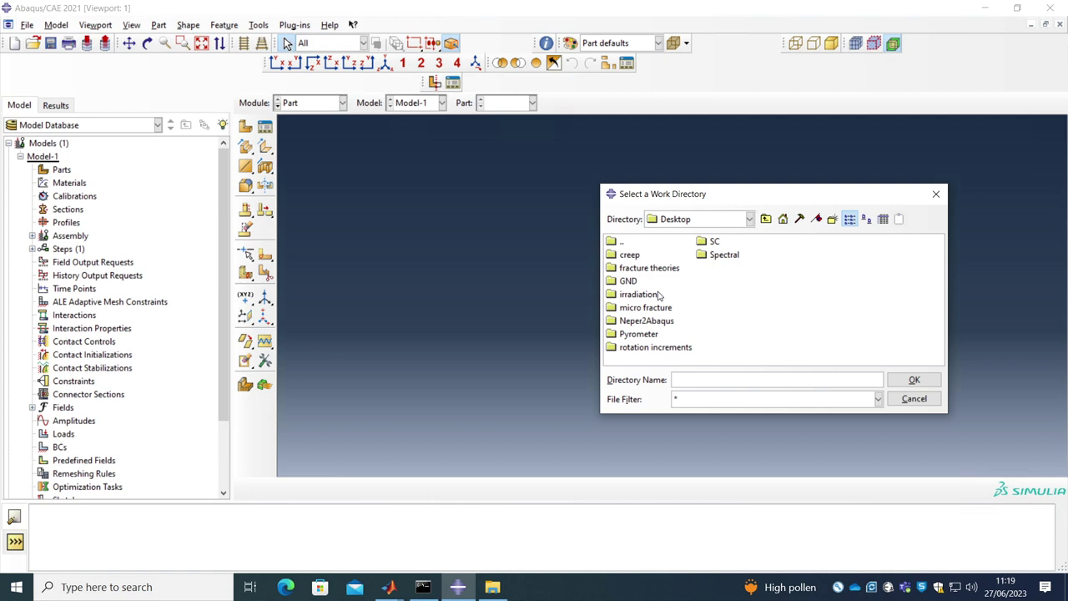
pyautogui.doubleClick(646, 320)
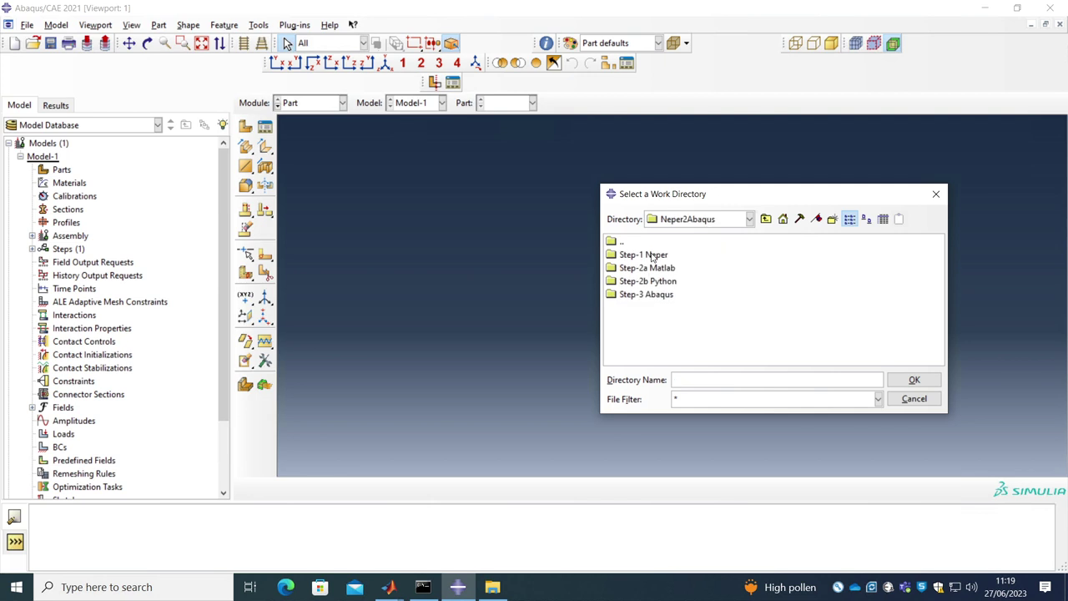
pyautogui.click(647, 294)
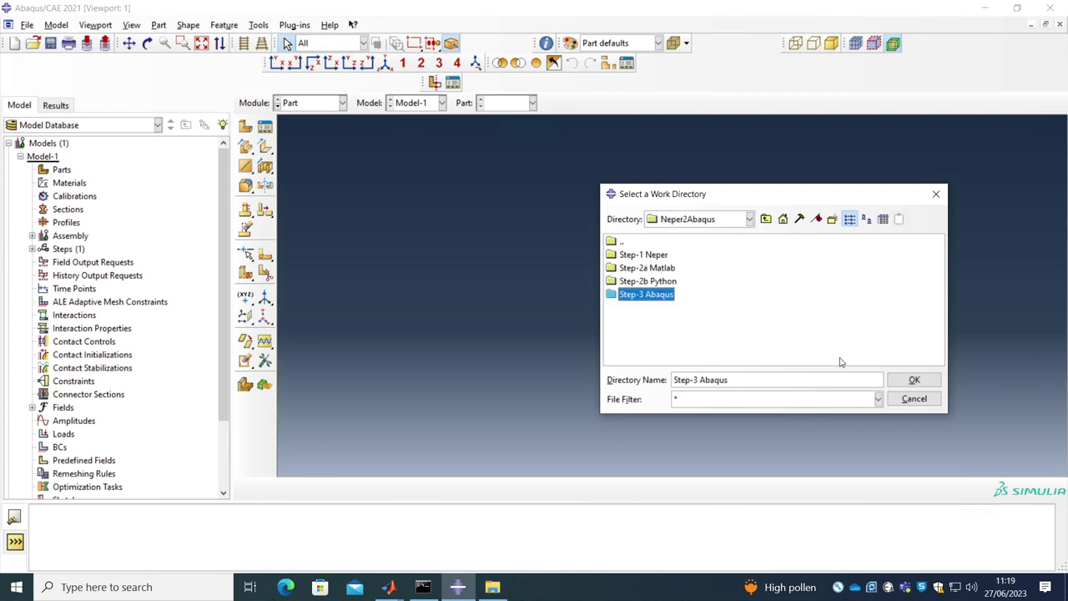
pyautogui.click(910, 380)
pyautogui.click(729, 366)
# Import abq_tet.inp as a new model from an Abaqus input file
pyautogui.click(27, 24)
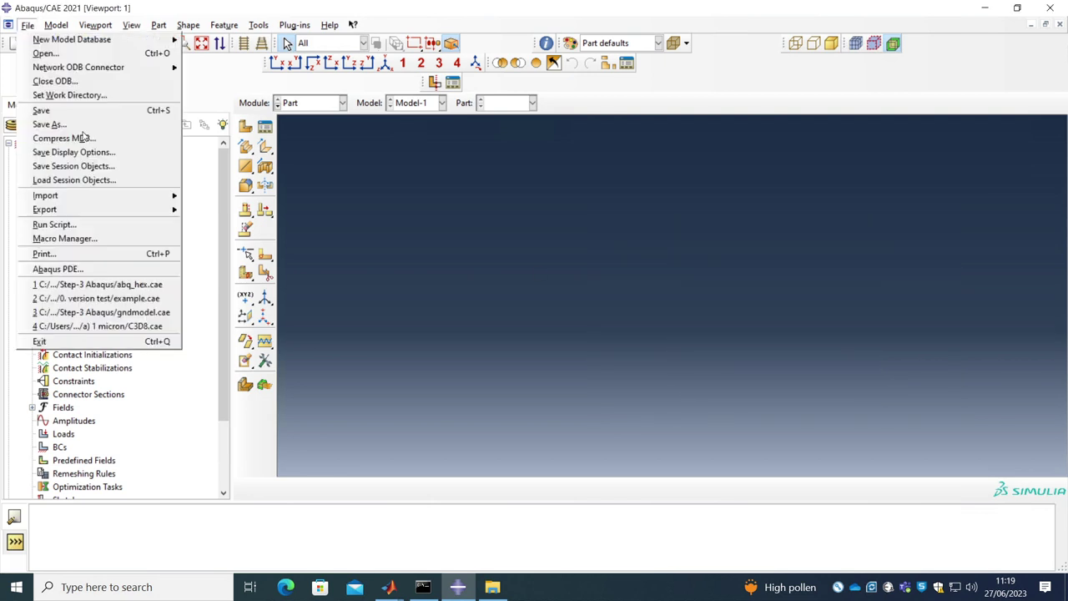
pyautogui.moveTo(84, 195)
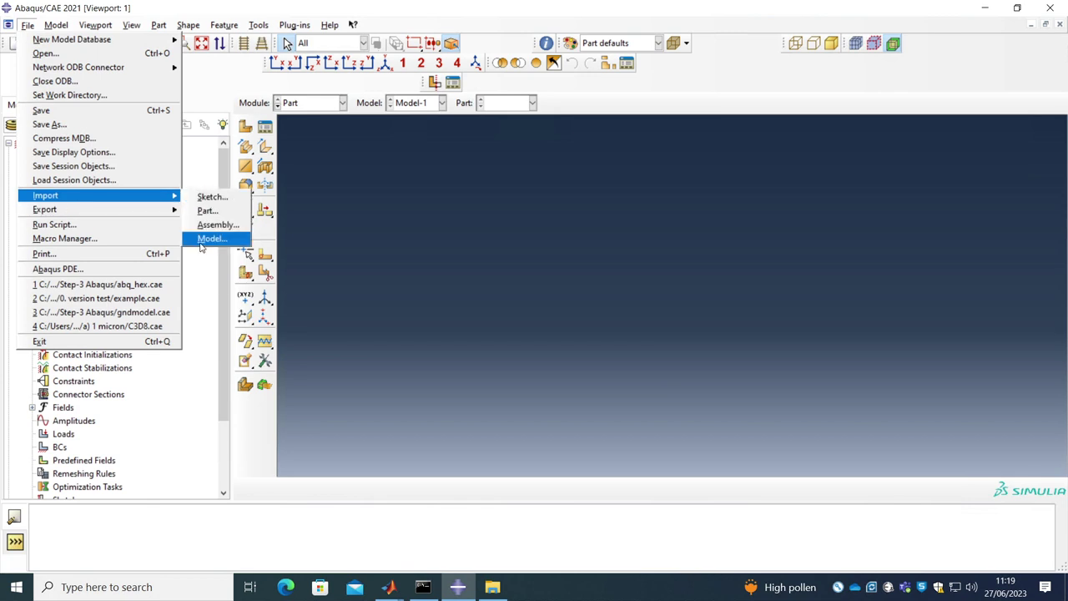
pyautogui.click(203, 239)
pyautogui.click(501, 388)
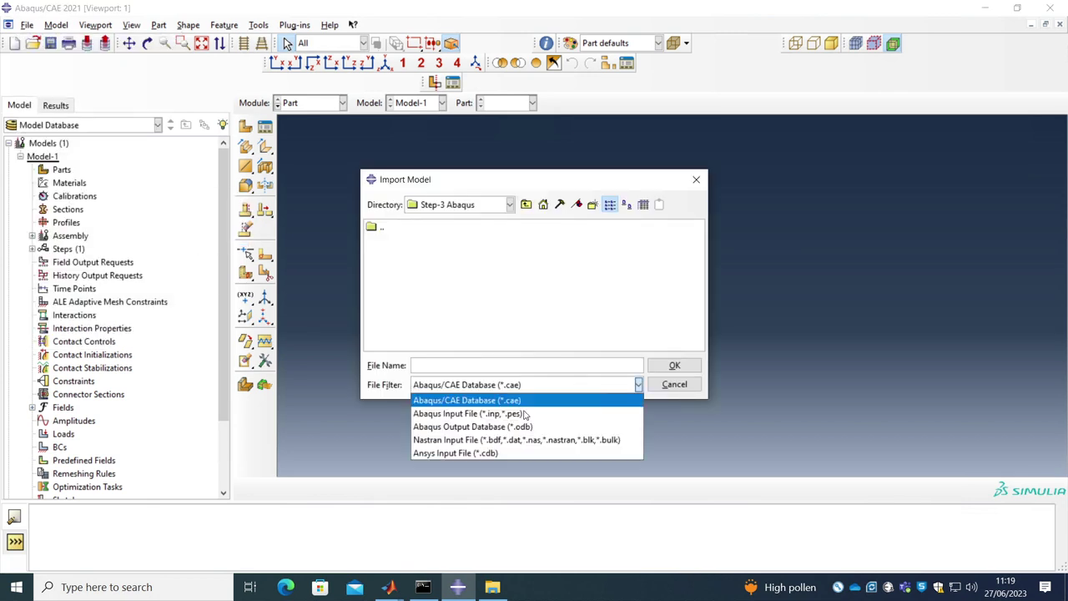
pyautogui.click(525, 412)
pyautogui.click(401, 241)
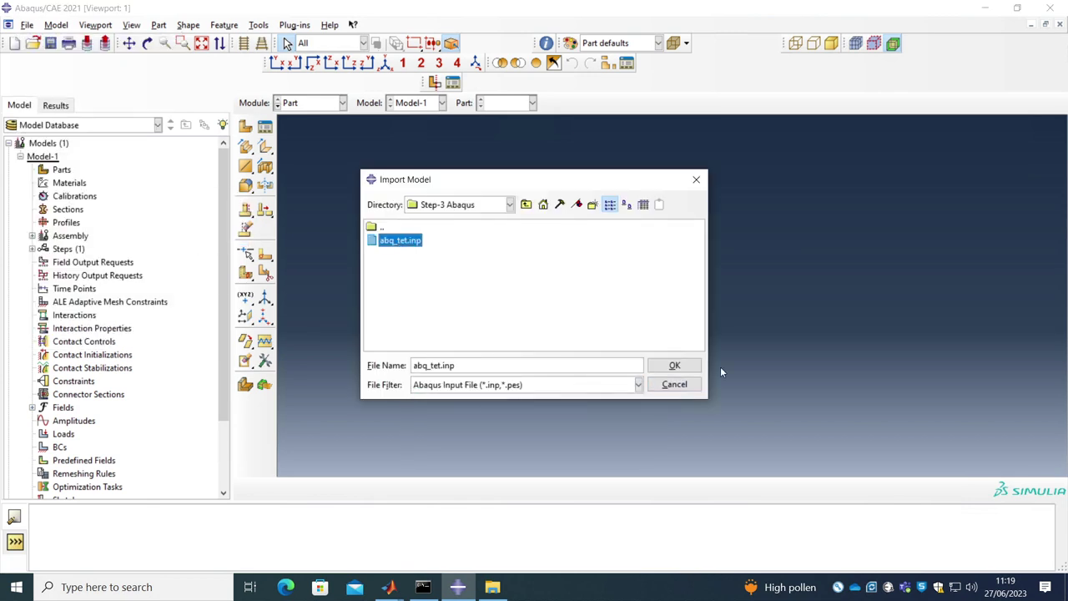
pyautogui.click(661, 369)
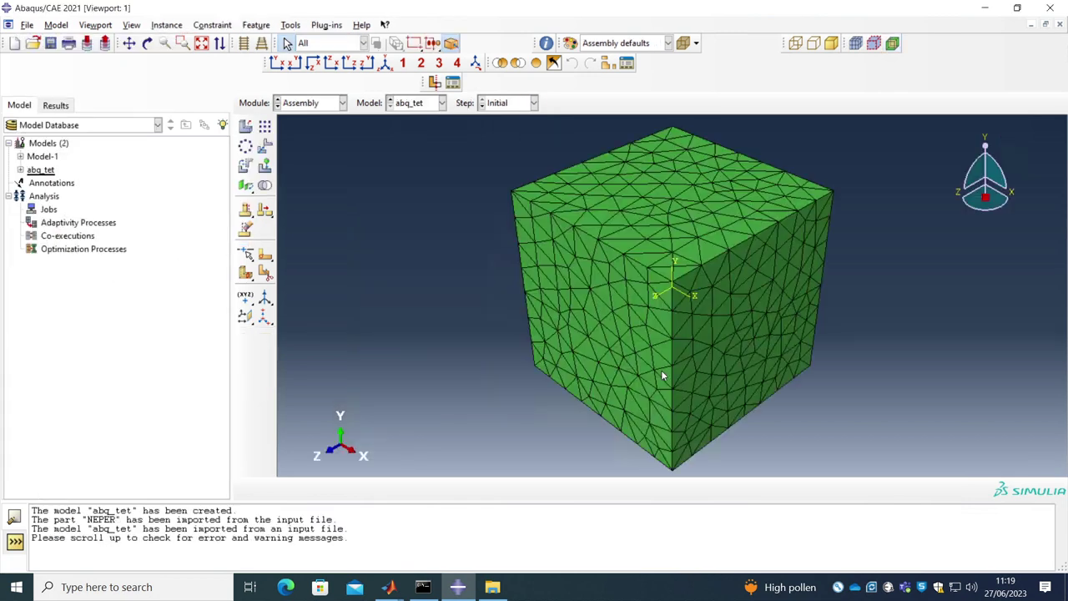
# Delete the leftover empty Model-1
pyautogui.rightClick(42, 156)
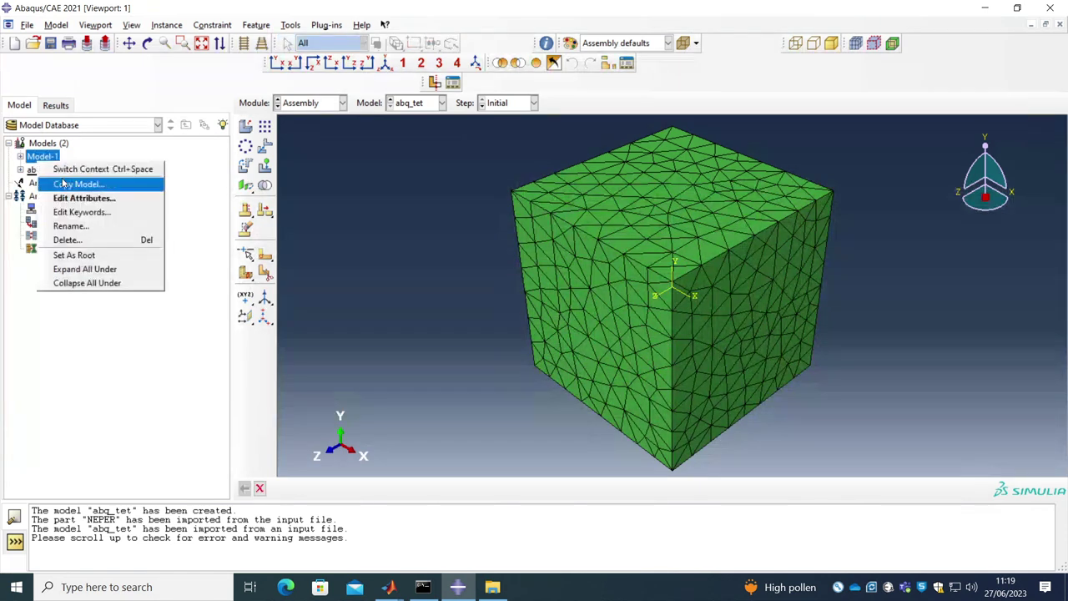
pyautogui.click(88, 238)
pyautogui.click(503, 309)
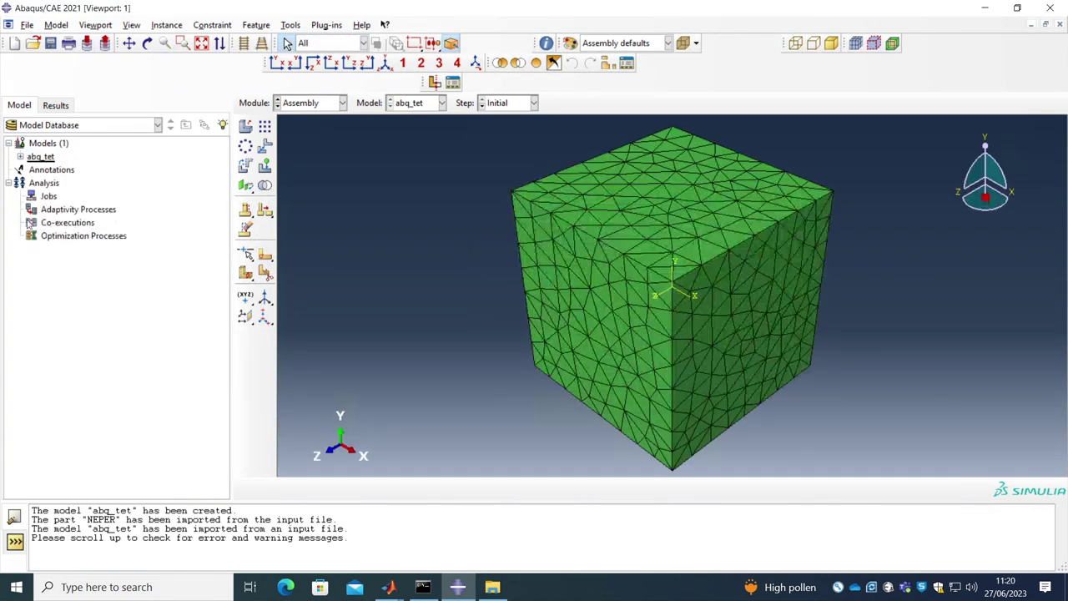
# Expand the abq_tet model and colour the mesh by material
pyautogui.click(21, 158)
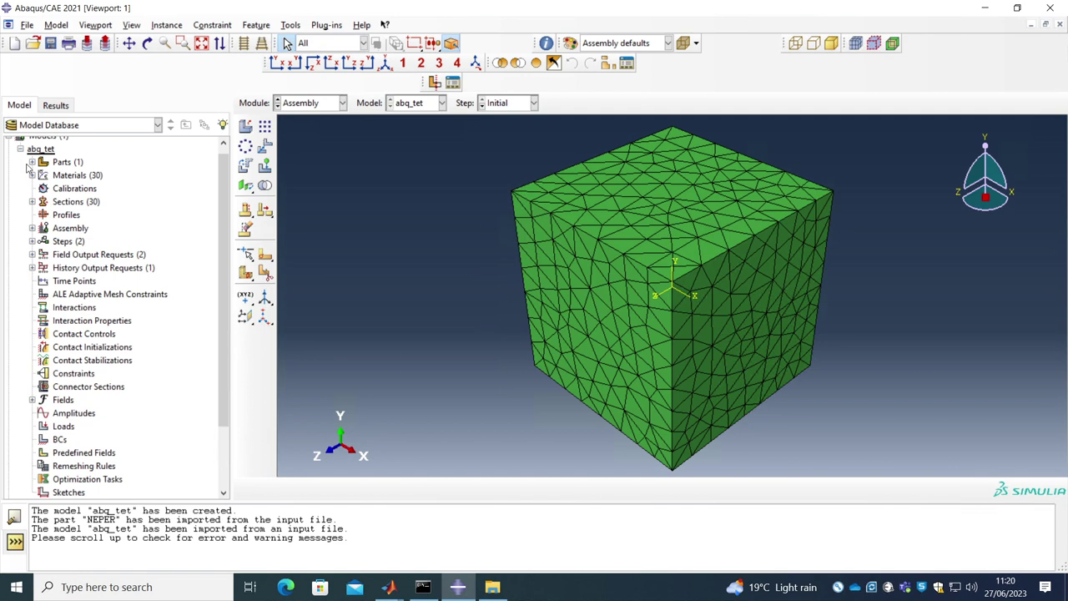
pyautogui.click(630, 44)
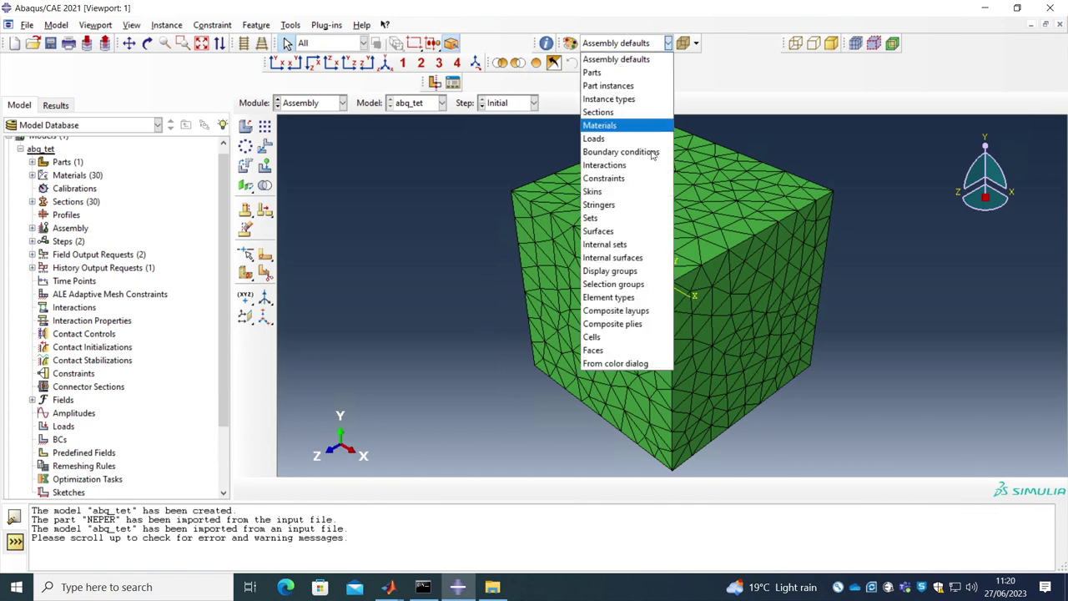
pyautogui.click(599, 125)
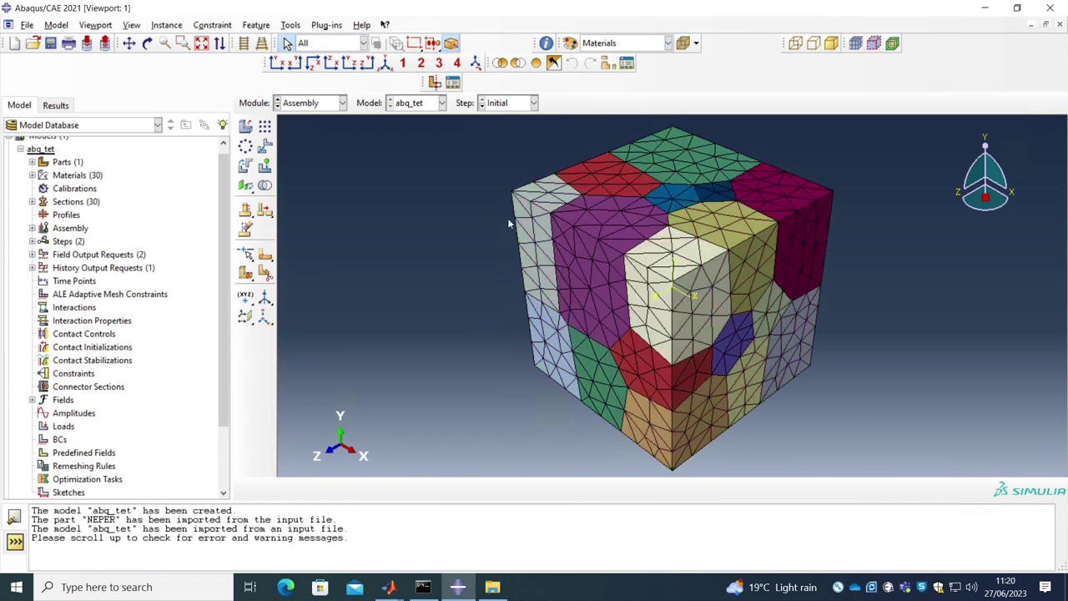
# Review MATERIAL-GRAIN1's Depvar and User Material constants (108.8257, 114.8205, -200.6181, 1, 2, 0), then close it
pyautogui.click(32, 175)
pyautogui.doubleClick(90, 157)
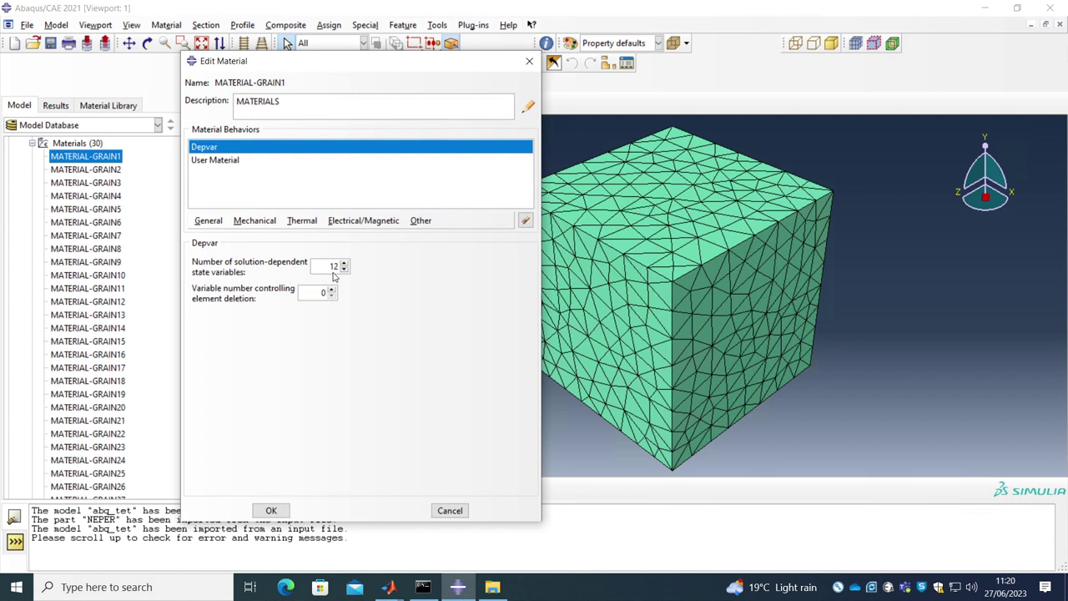
pyautogui.click(229, 160)
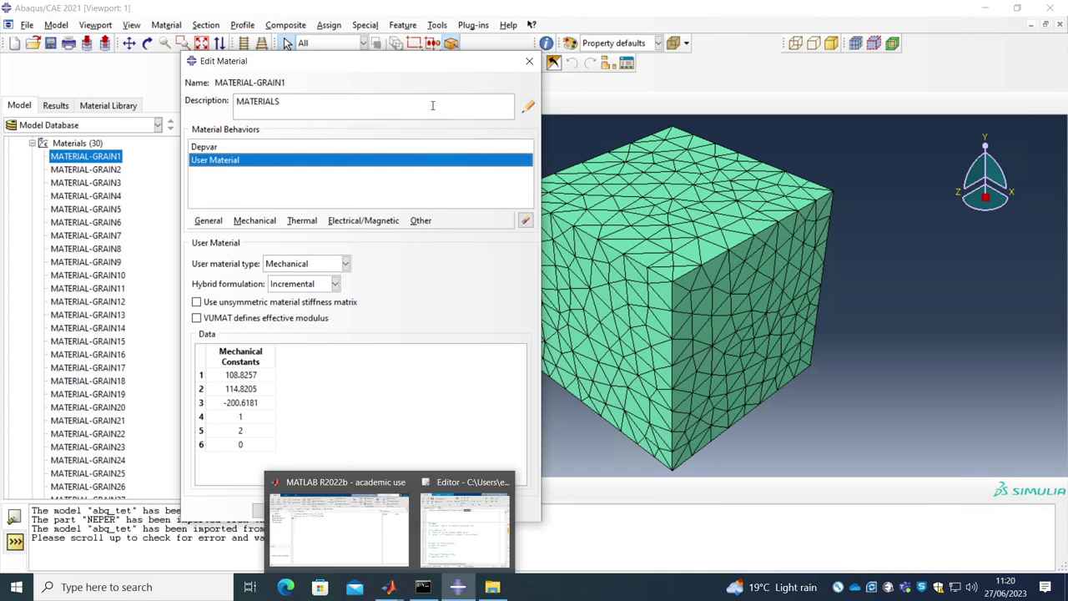
pyautogui.click(529, 61)
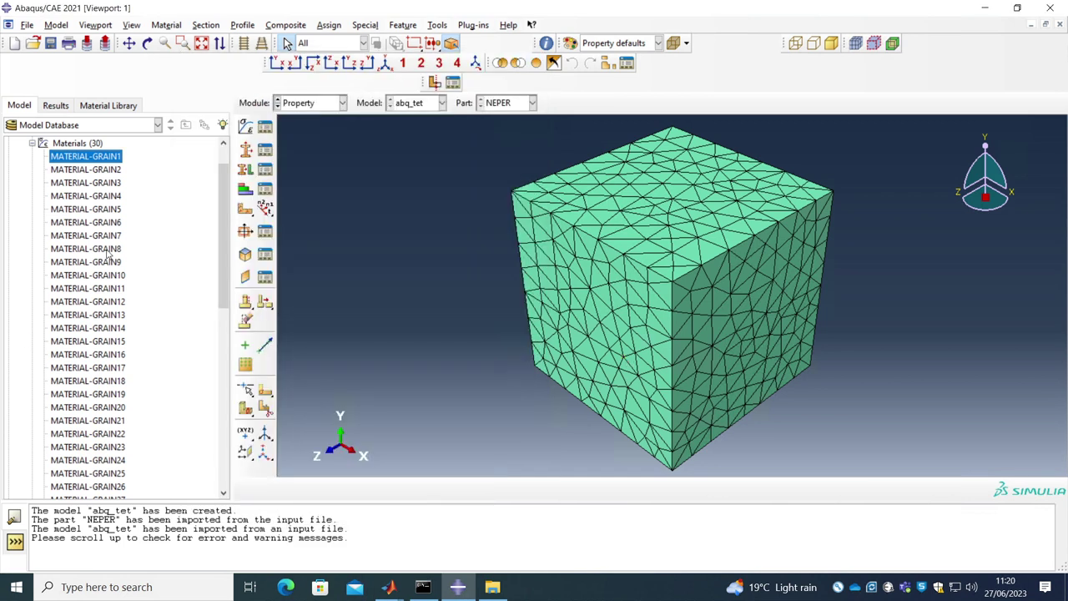
pyautogui.click(32, 143)
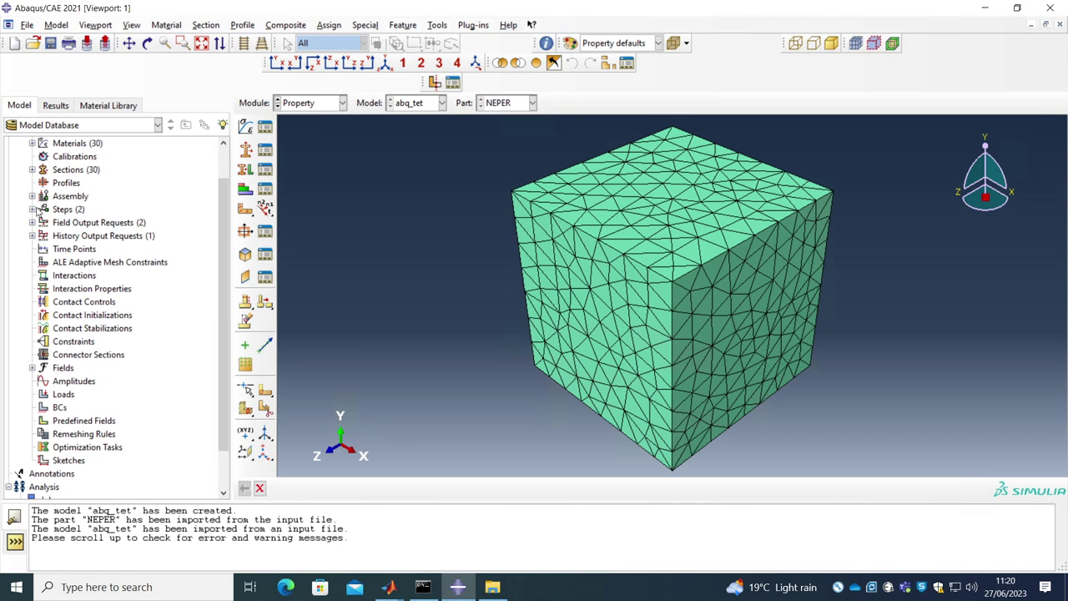
pyautogui.scroll(-2, 34, 380)
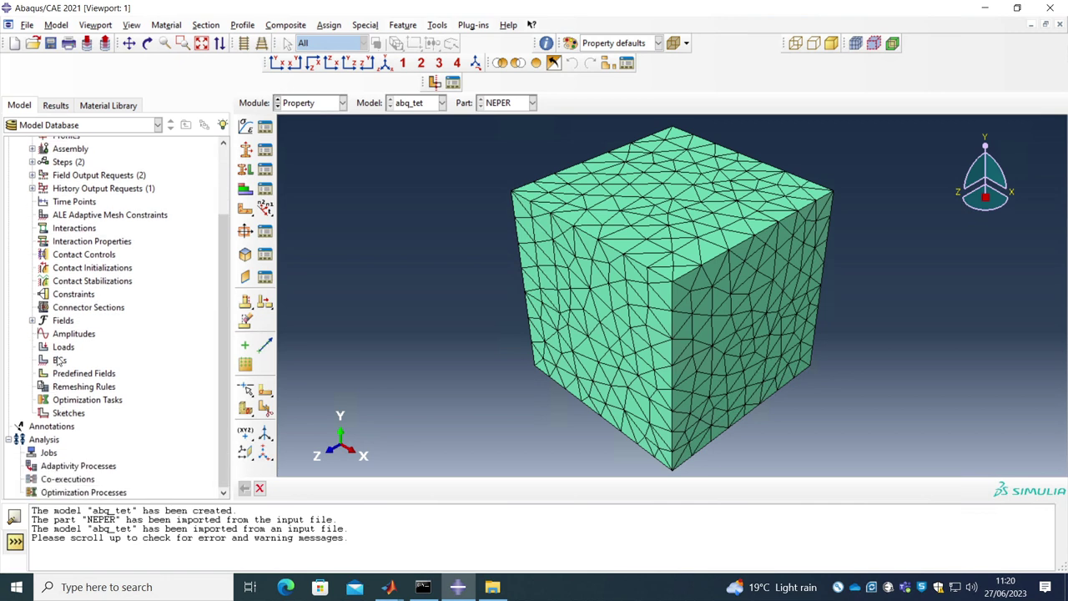
# Start a Symmetry/Antisymmetry/Encastre boundary condition in the Initial step and orbit the cube to expose its faces
pyautogui.rightClick(59, 361)
pyautogui.click(75, 391)
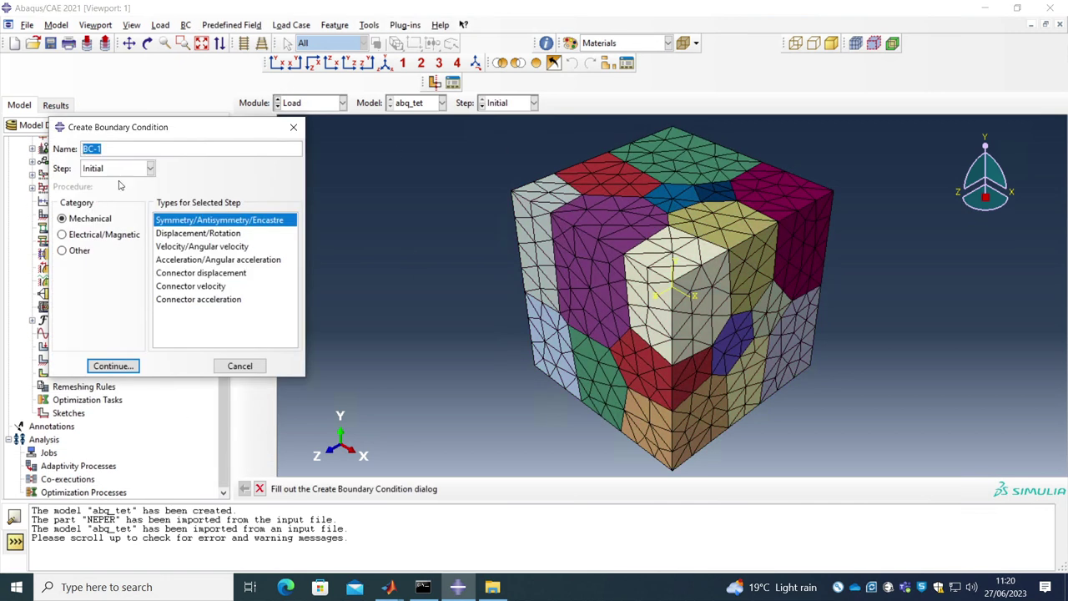
pyautogui.click(112, 366)
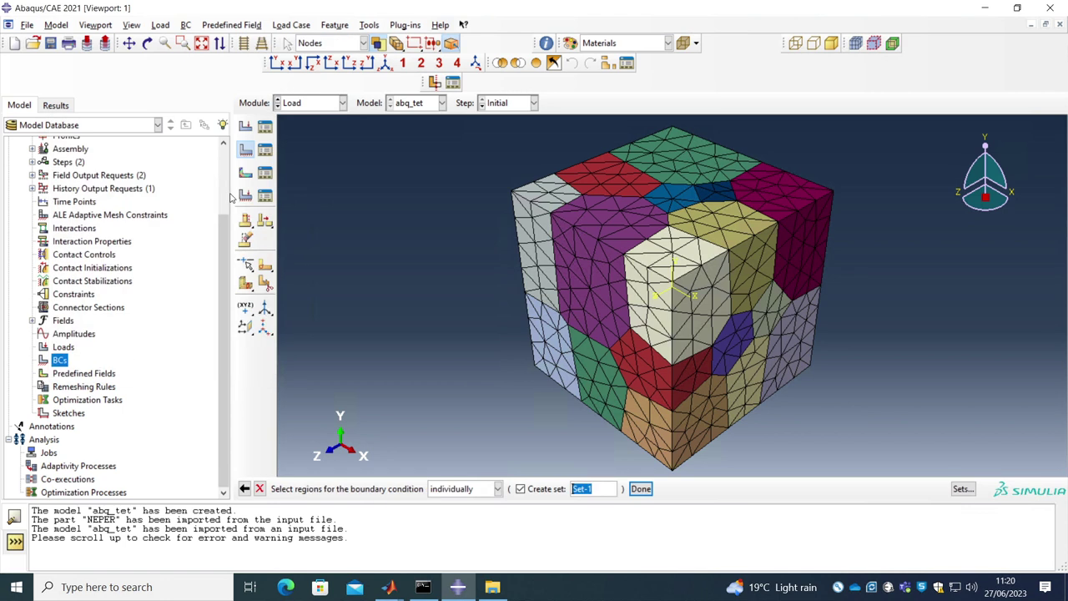
pyautogui.click(520, 489)
pyautogui.click(147, 42)
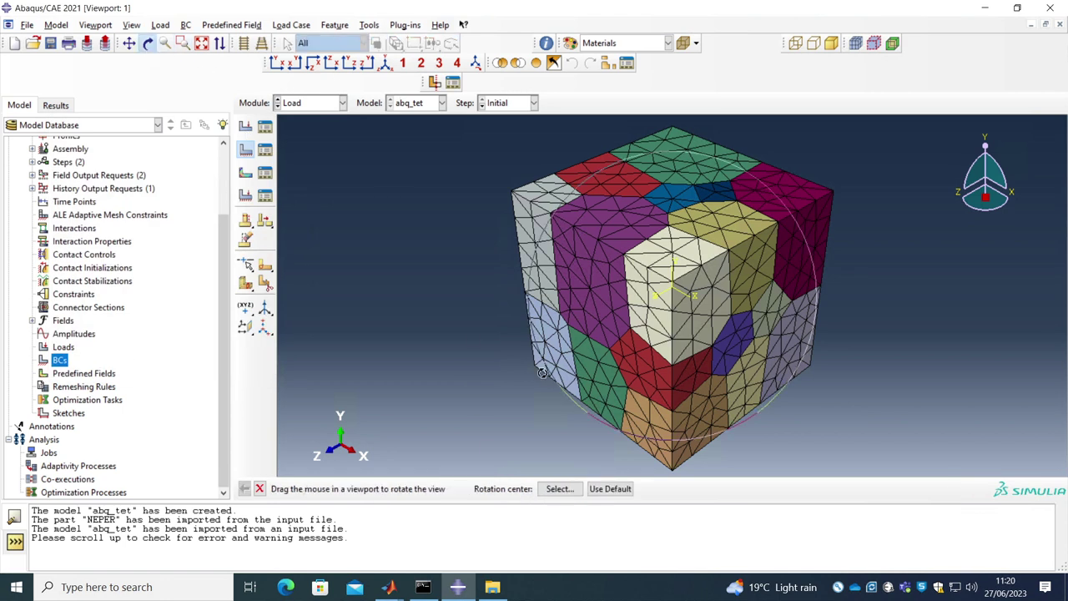
pyautogui.moveTo(660, 284); pyautogui.dragTo(576, 338)
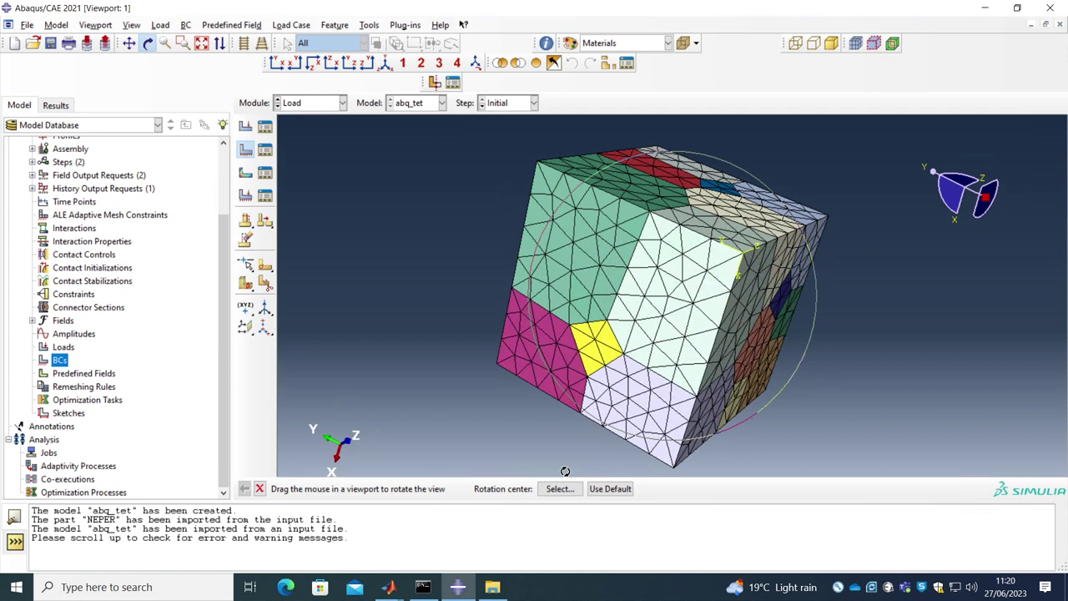
# Select the cube's top-face nodes by angle and apply XSYMM as BC-1
pyautogui.click(260, 489)
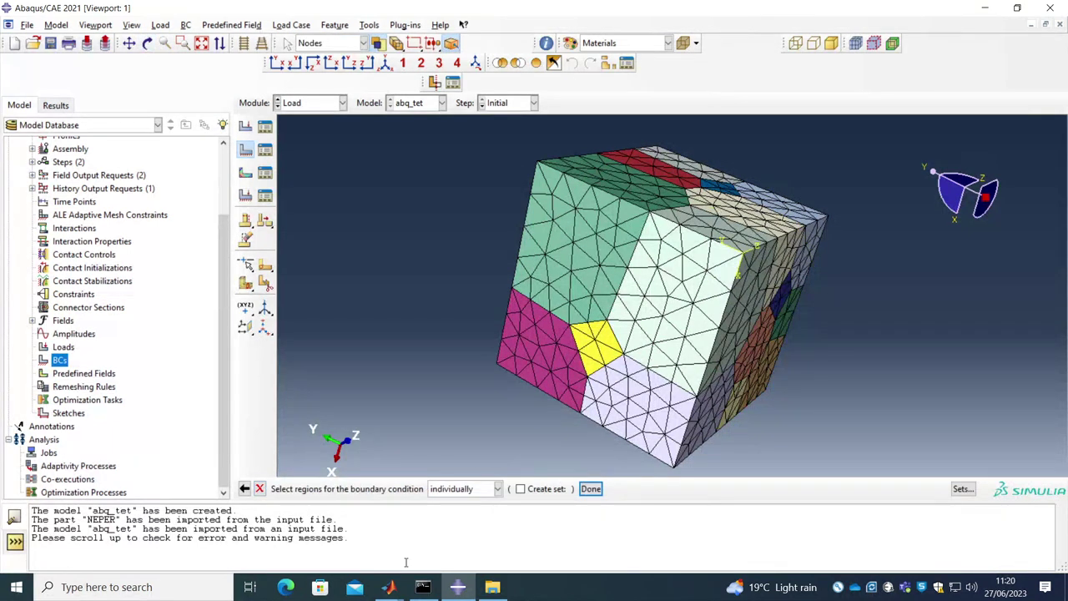
pyautogui.click(450, 490)
pyautogui.click(450, 515)
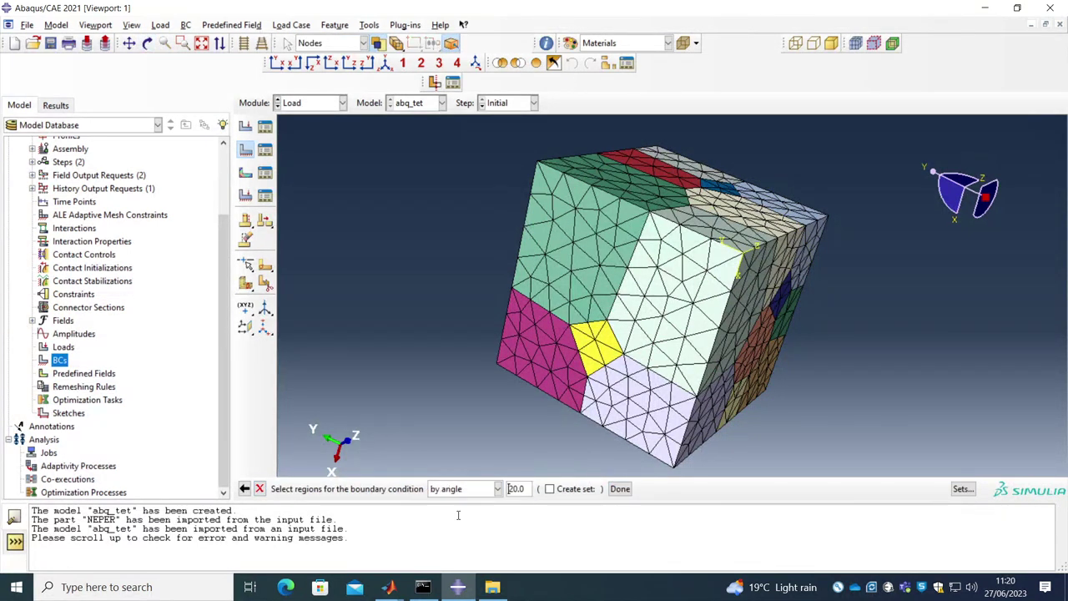
pyautogui.click(718, 194)
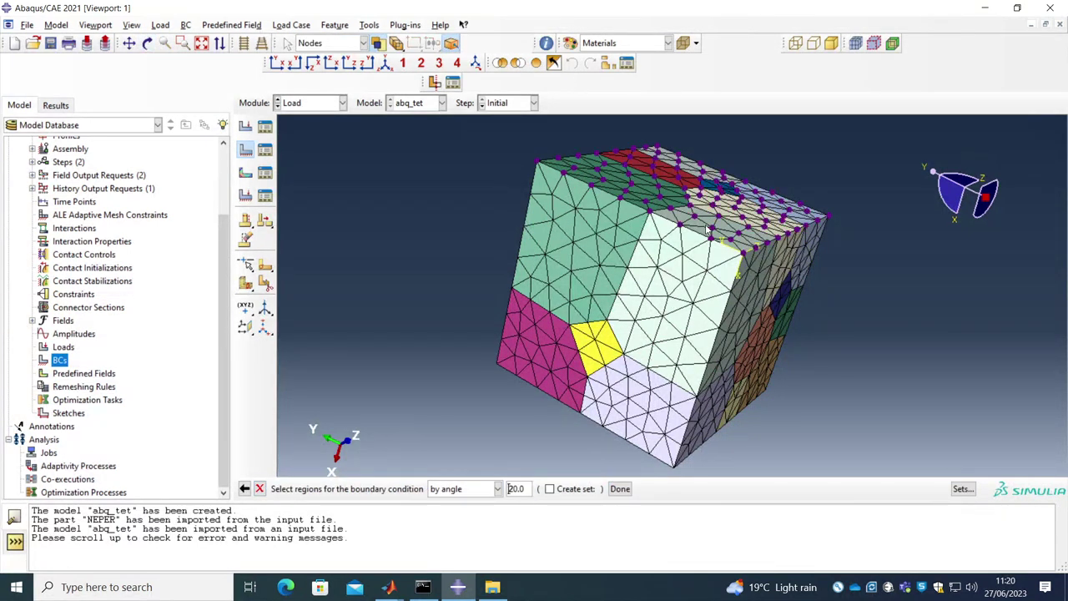
pyautogui.click(614, 489)
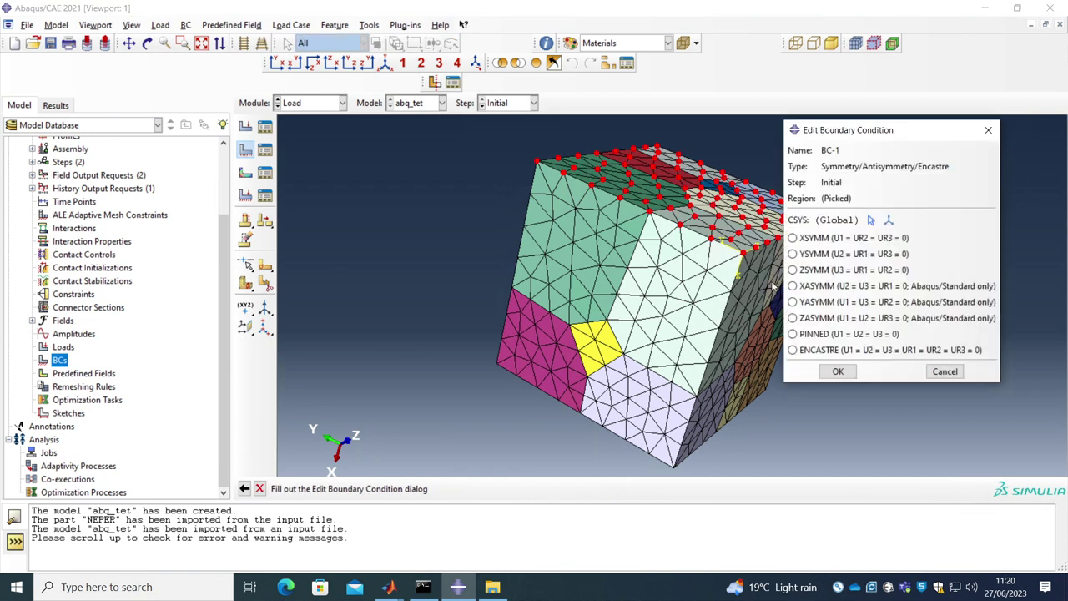
pyautogui.click(816, 238)
pyautogui.click(838, 371)
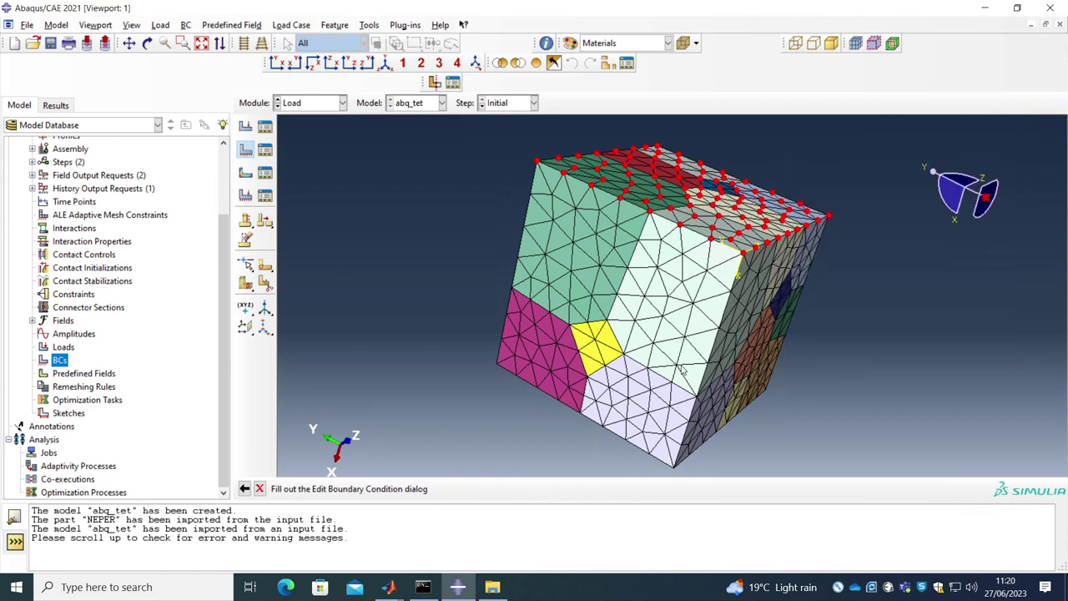
# Create BC-2 applying YSYMM to the cube's right-face nodes
pyautogui.rightClick(72, 359)
pyautogui.click(104, 392)
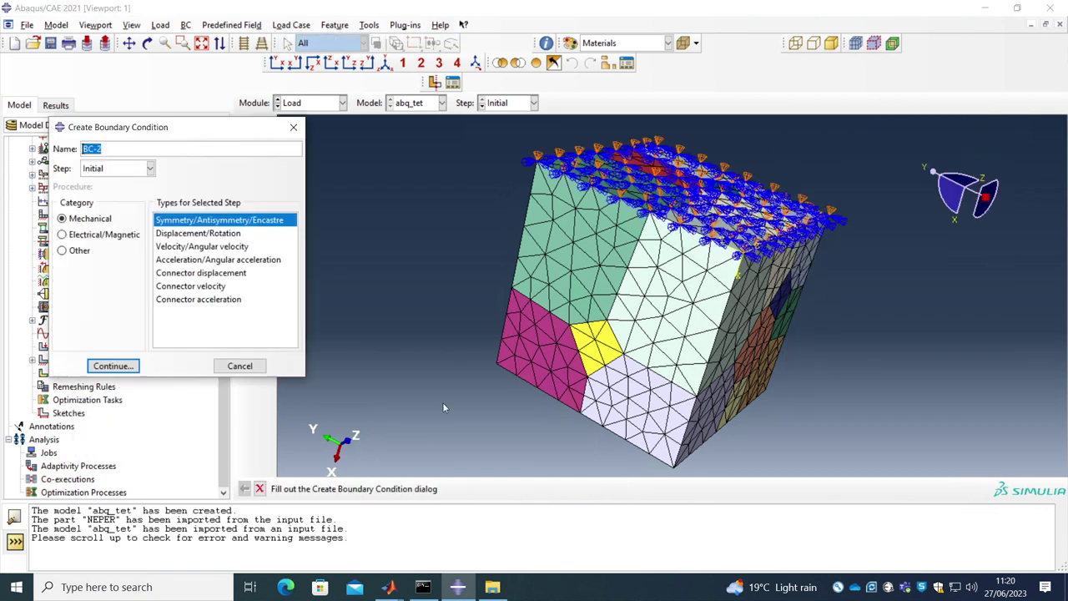
pyautogui.click(114, 366)
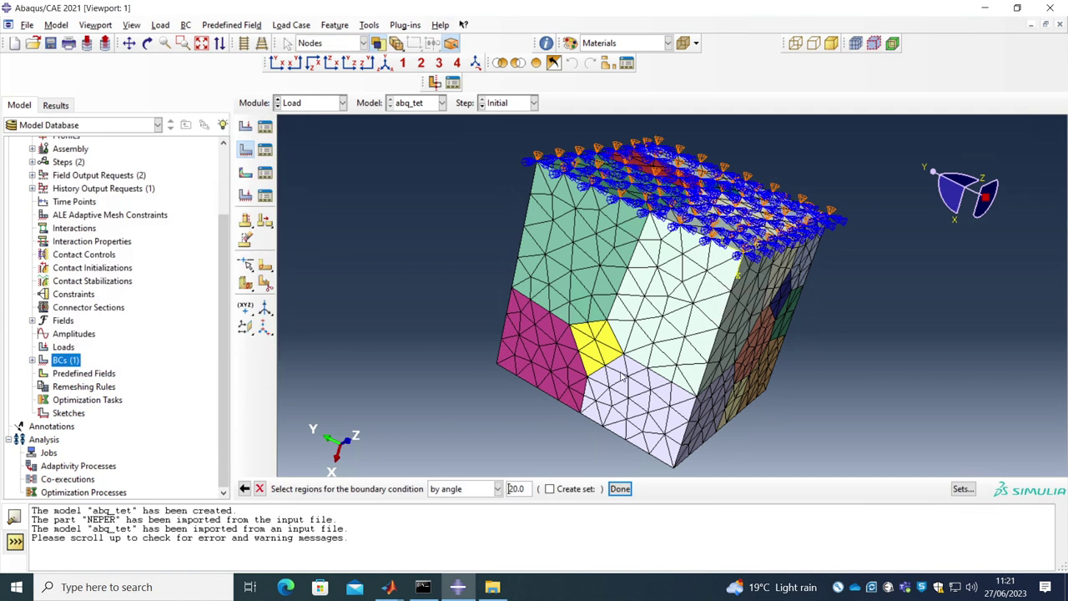
pyautogui.click(776, 367)
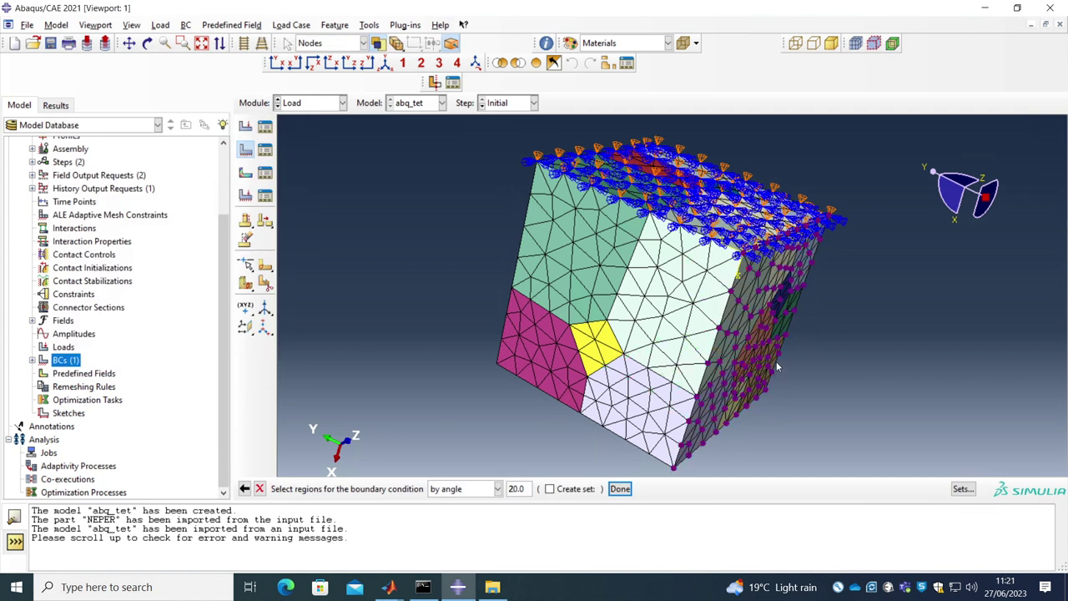
pyautogui.click(628, 490)
pyautogui.click(793, 254)
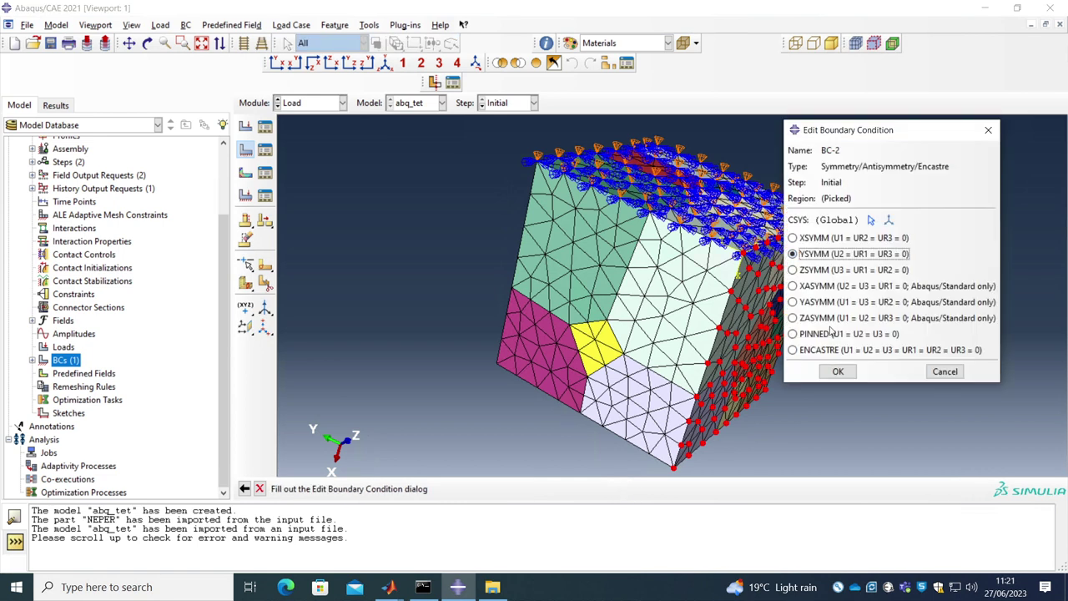
pyautogui.click(837, 371)
# Create BC-3 applying ZSYMM to the cube's left-face nodes and return to the isometric view
pyautogui.rightClick(74, 364)
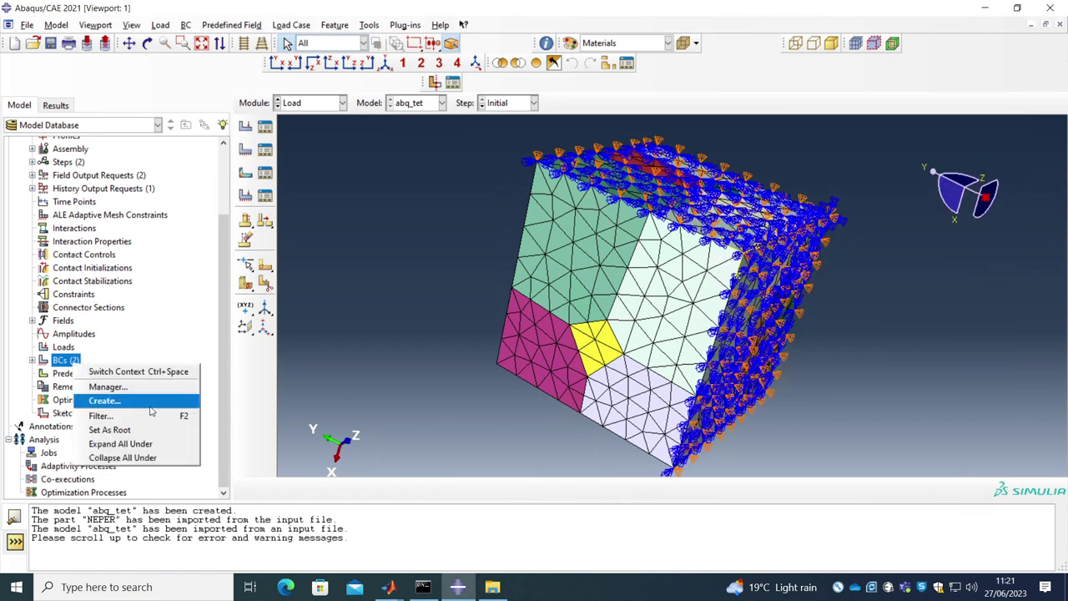
pyautogui.click(105, 401)
pyautogui.click(125, 365)
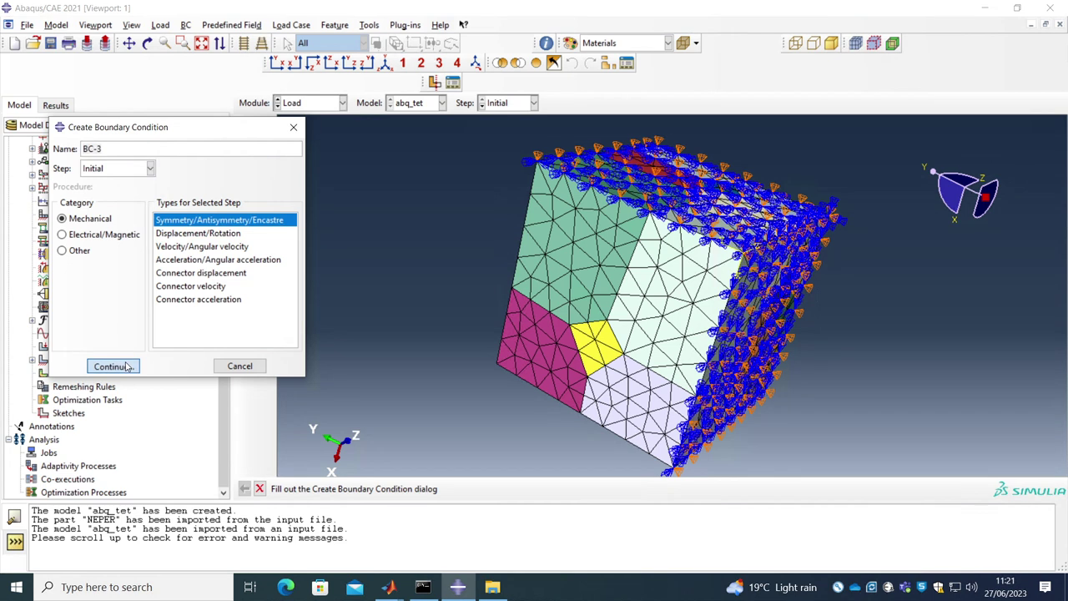
pyautogui.click(526, 288)
pyautogui.click(620, 489)
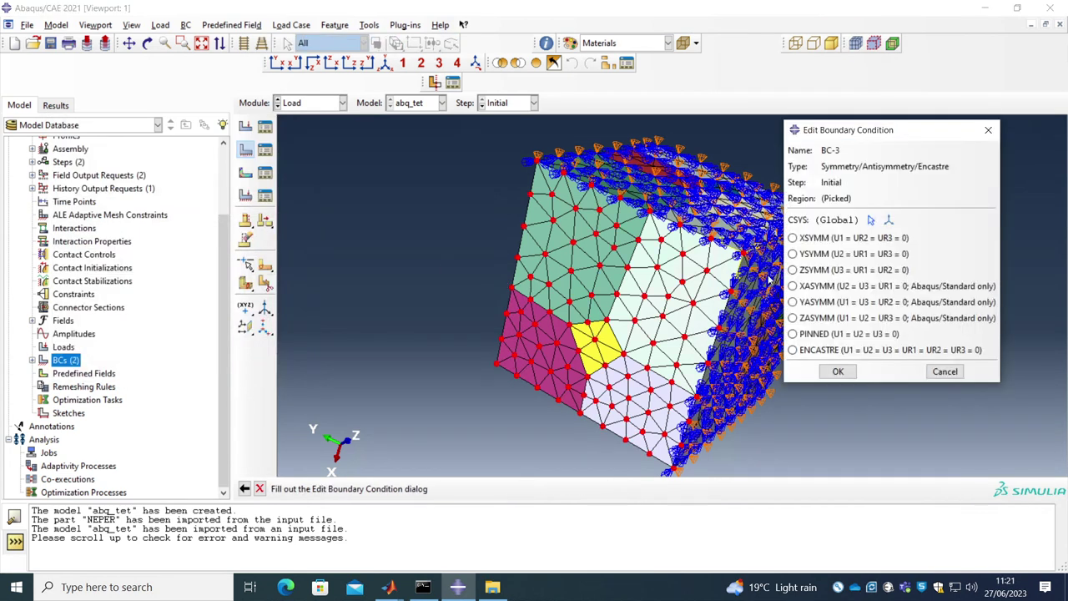
pyautogui.click(792, 269)
pyautogui.click(830, 371)
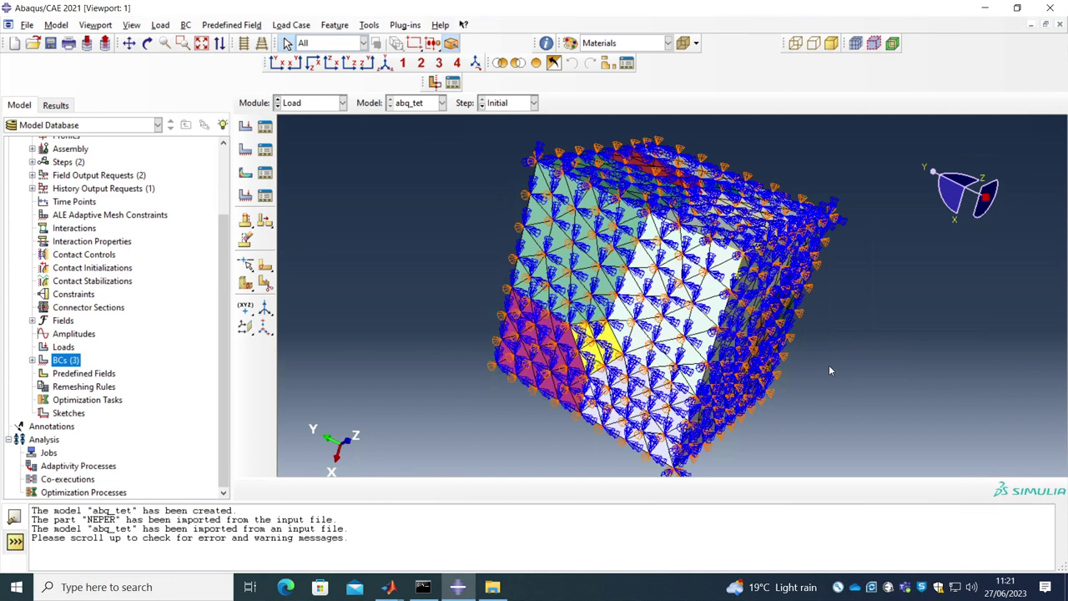
pyautogui.click(384, 63)
pyautogui.rightClick(66, 361)
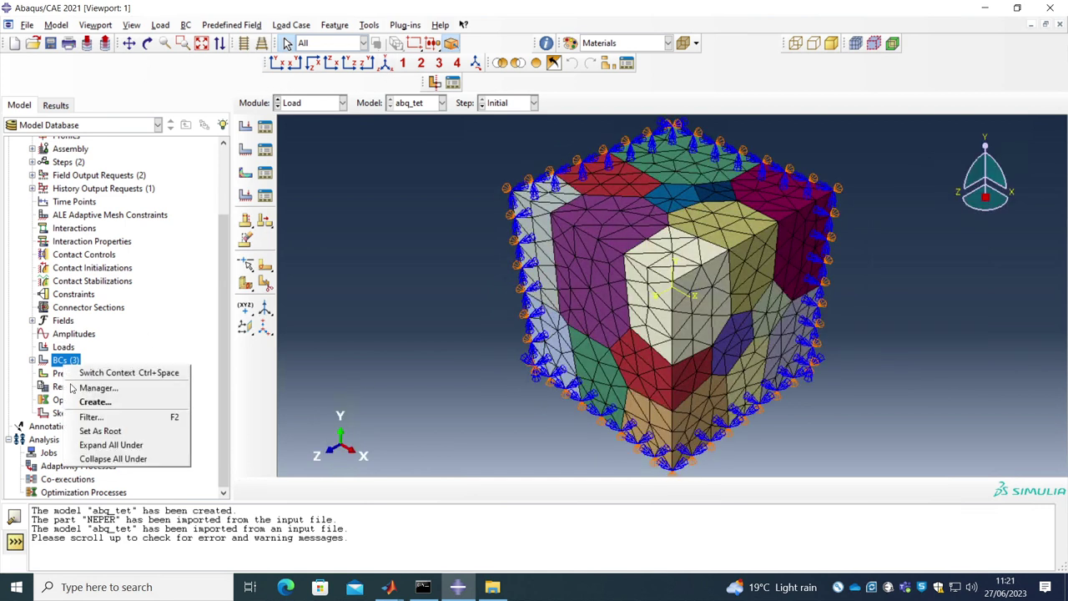
# Create BC-4 in the Loading step as a Displacement/Rotation condition with U1 = 0.0 on the right-face nodes
pyautogui.click(88, 403)
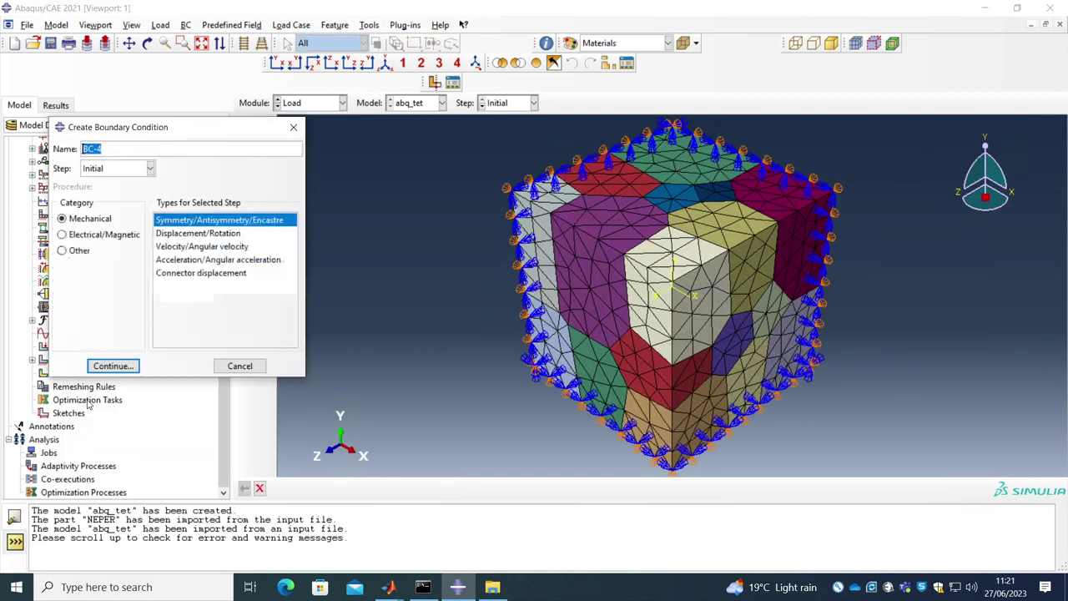
pyautogui.click(101, 170)
pyautogui.click(96, 193)
pyautogui.click(204, 233)
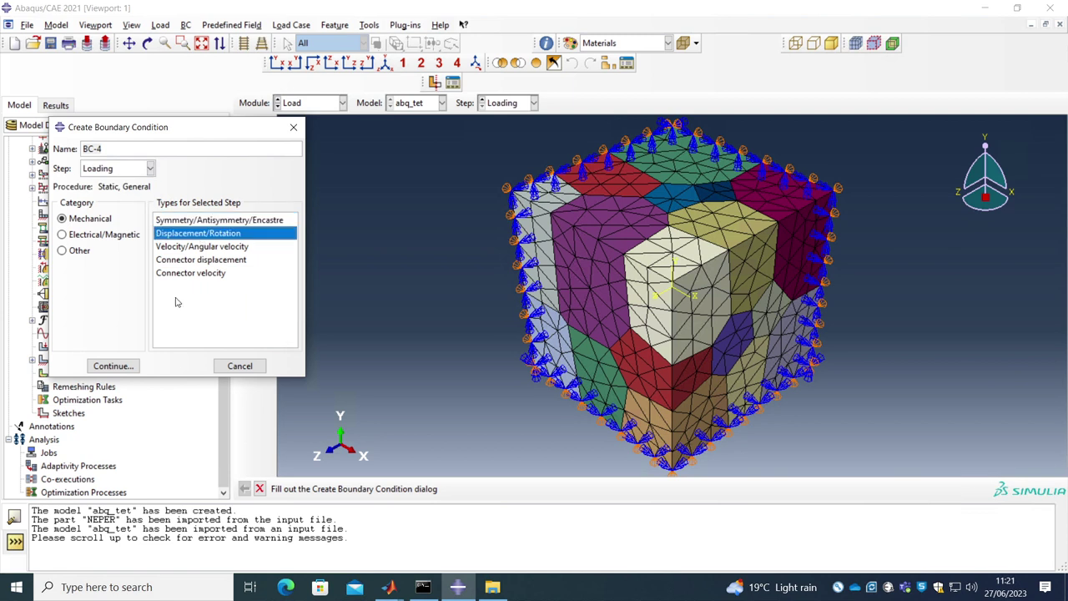
pyautogui.click(112, 368)
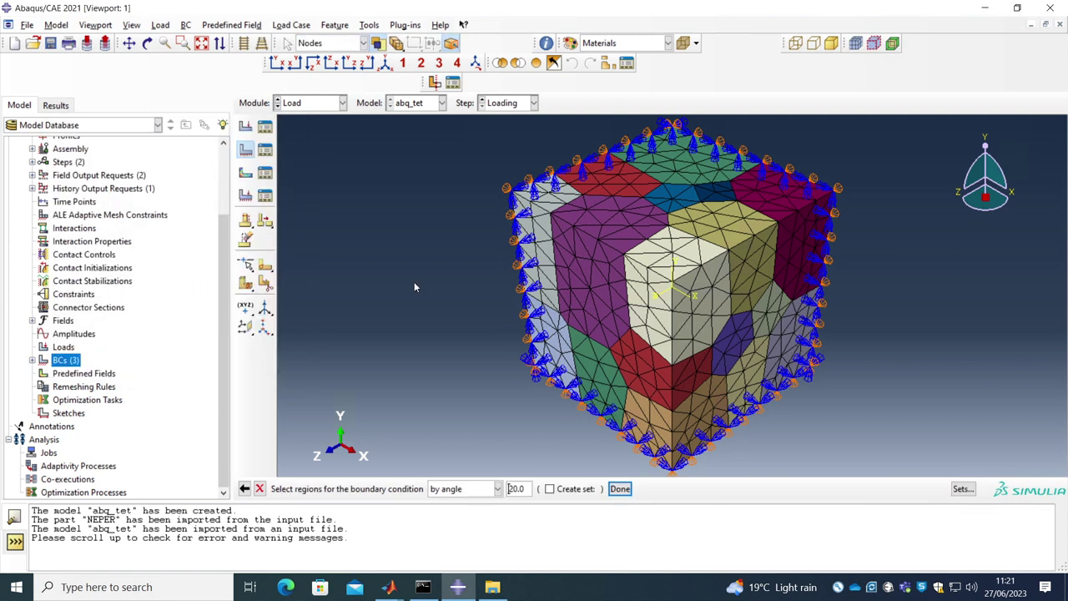
pyautogui.click(764, 312)
pyautogui.click(620, 488)
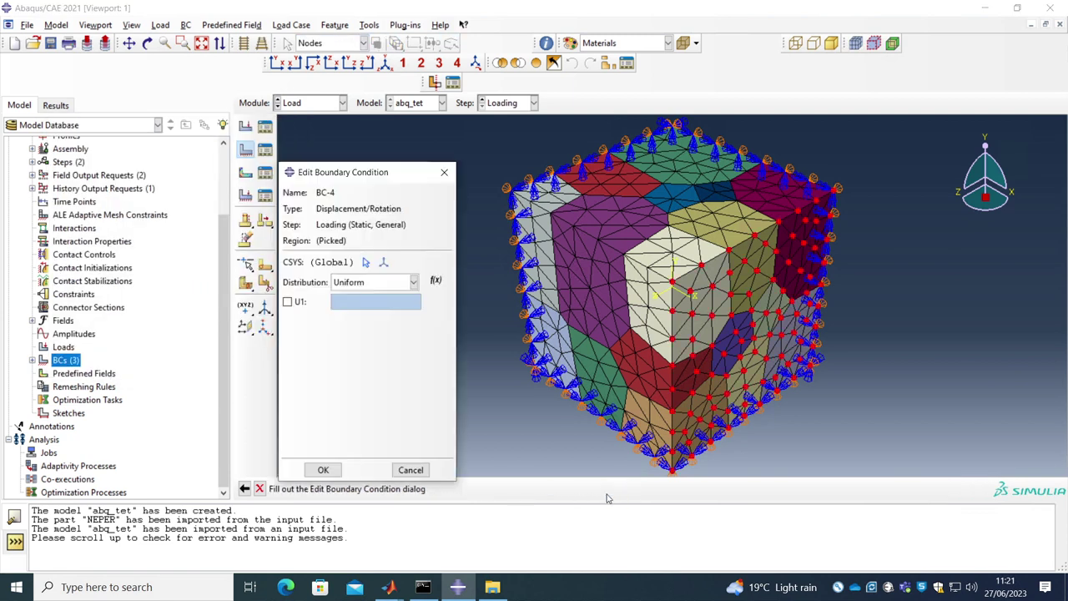
pyautogui.click(294, 302)
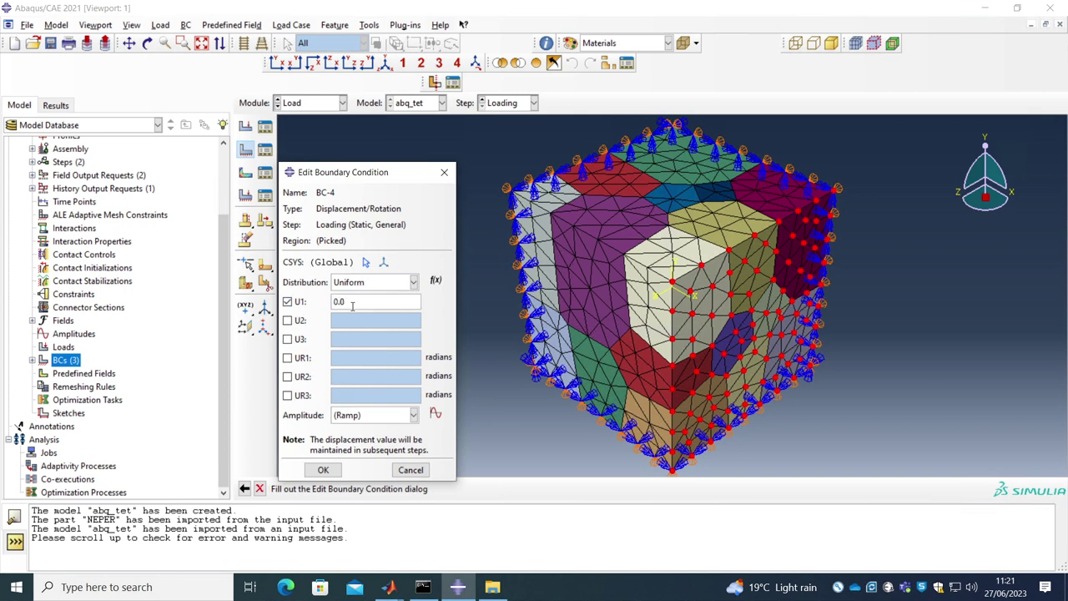
pyautogui.click(323, 470)
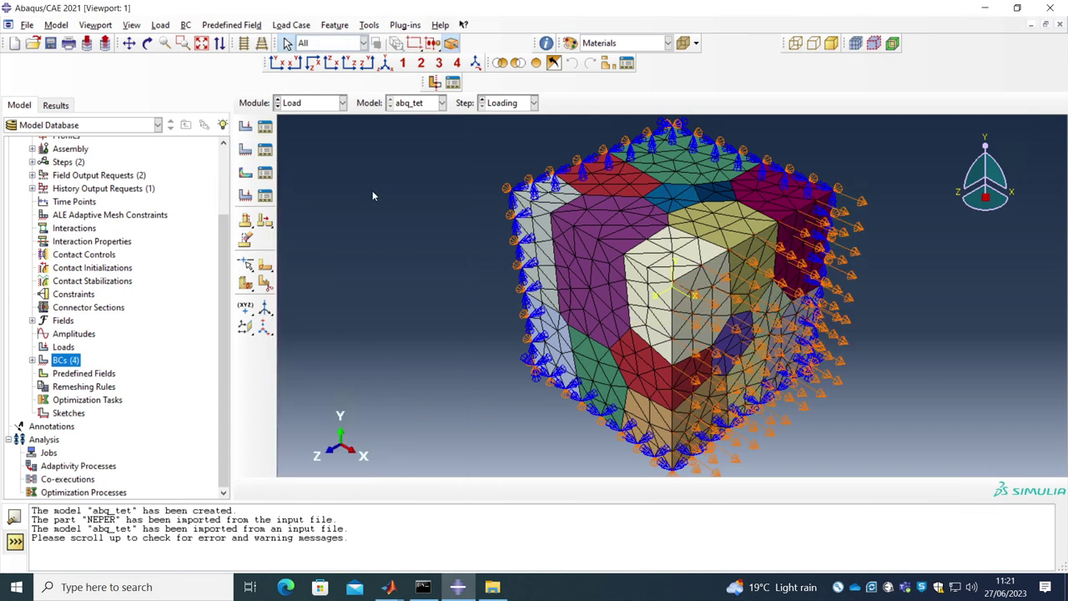
# Query the distance between nodes (0,1,1) and (1,1,1), which measures 1 along X
pyautogui.click(546, 43)
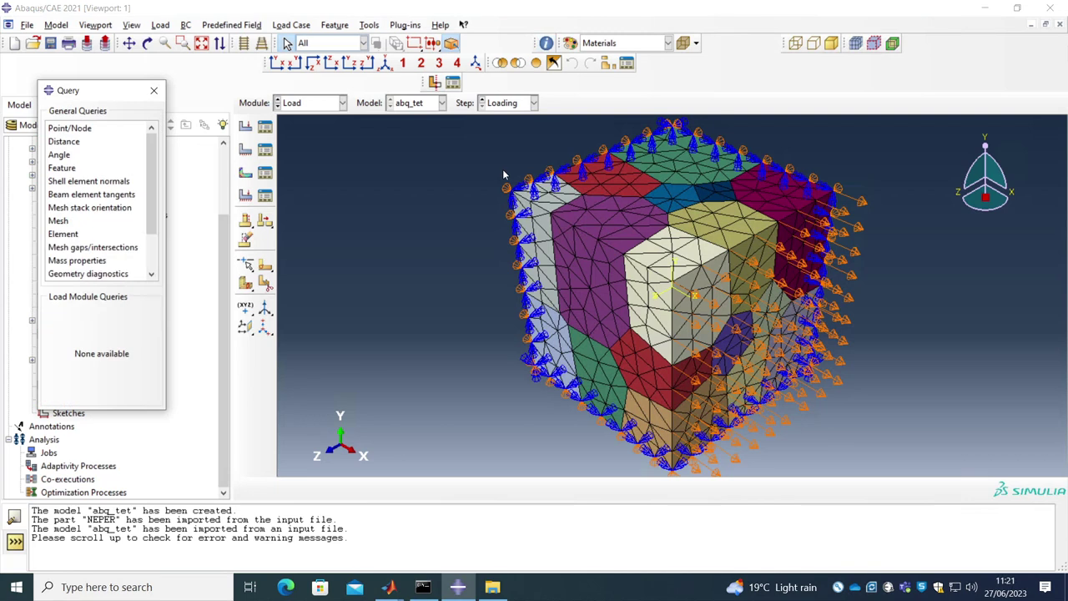
pyautogui.click(52, 141)
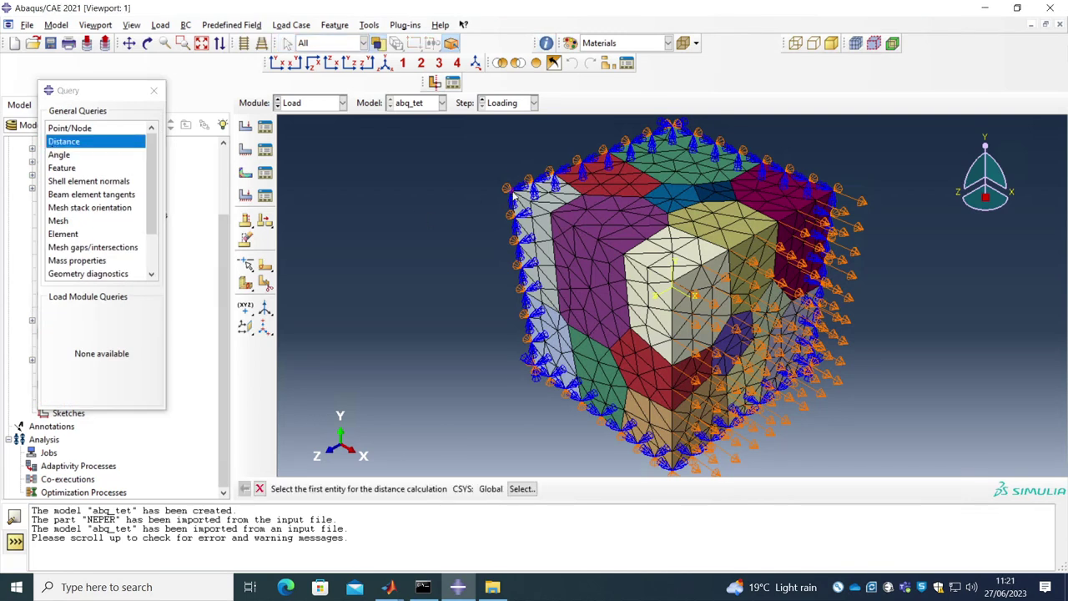
pyautogui.click(507, 188)
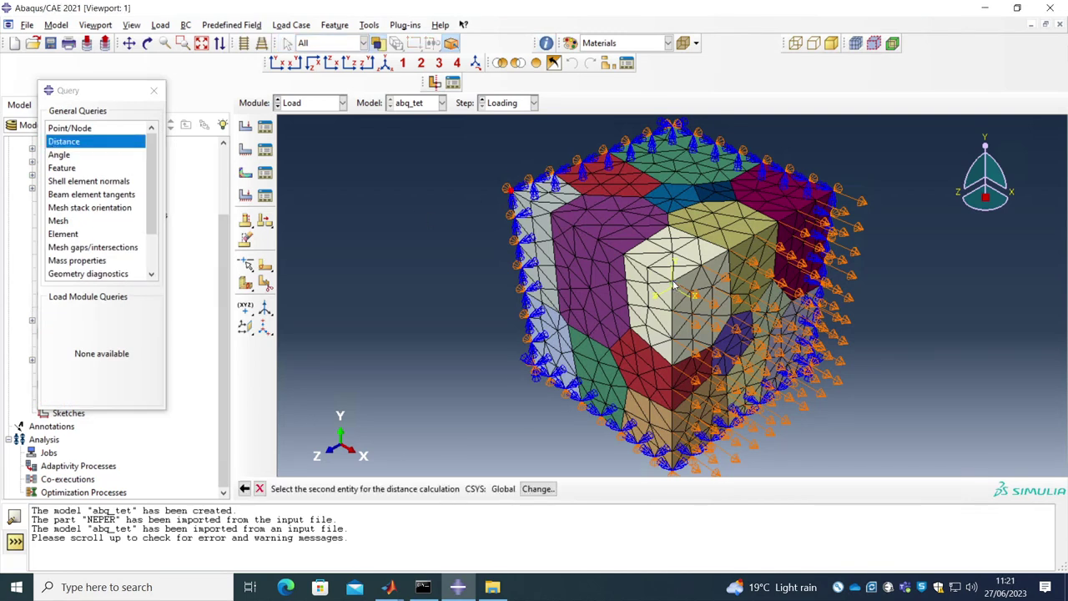
pyautogui.click(673, 283)
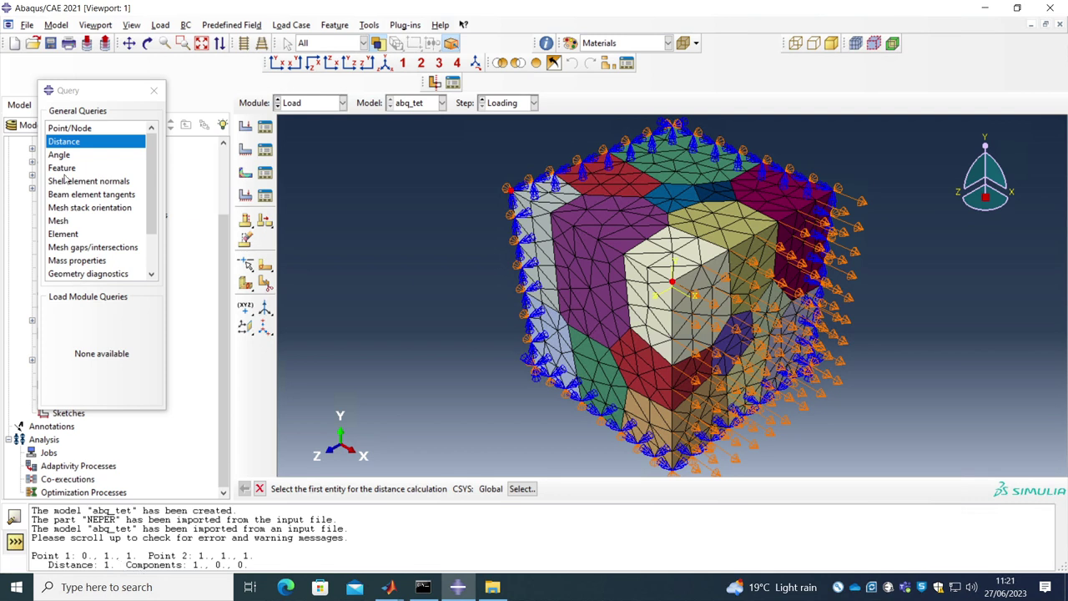
pyautogui.click(153, 90)
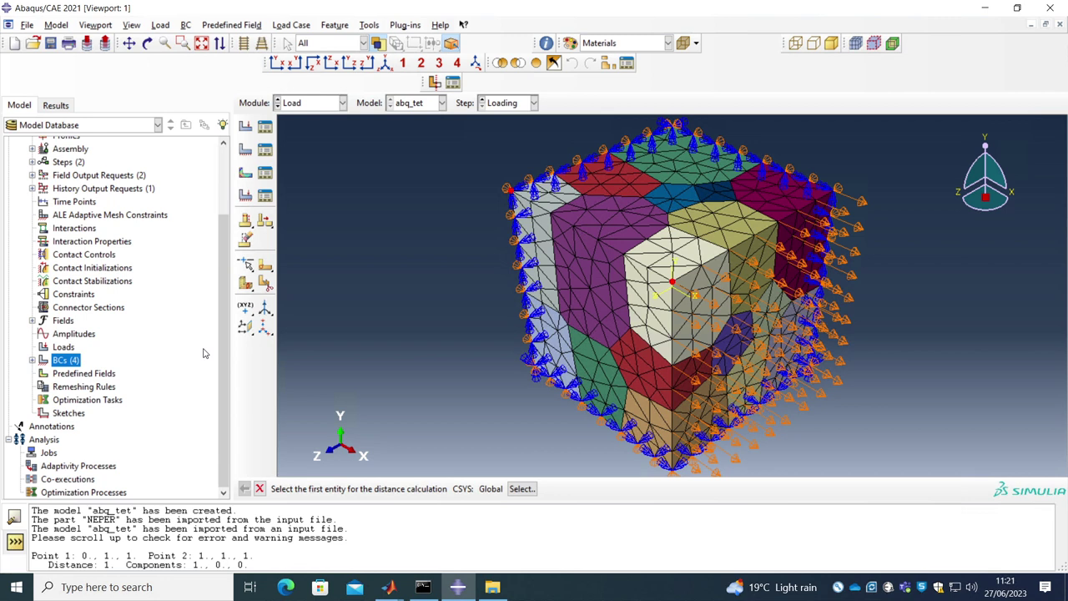
# Create Job-1 for model abq_tet with Neper2Abaqus/Step-3 Abaqus as scratch directory, leaving the subroutine unset
pyautogui.rightClick(48, 453)
pyautogui.click(75, 490)
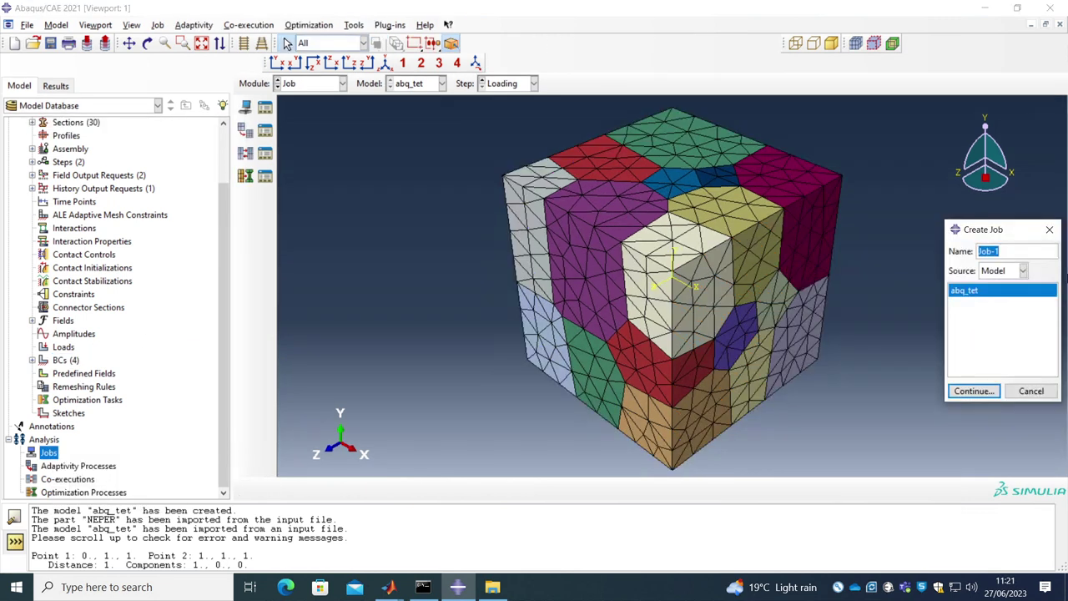
pyautogui.click(974, 391)
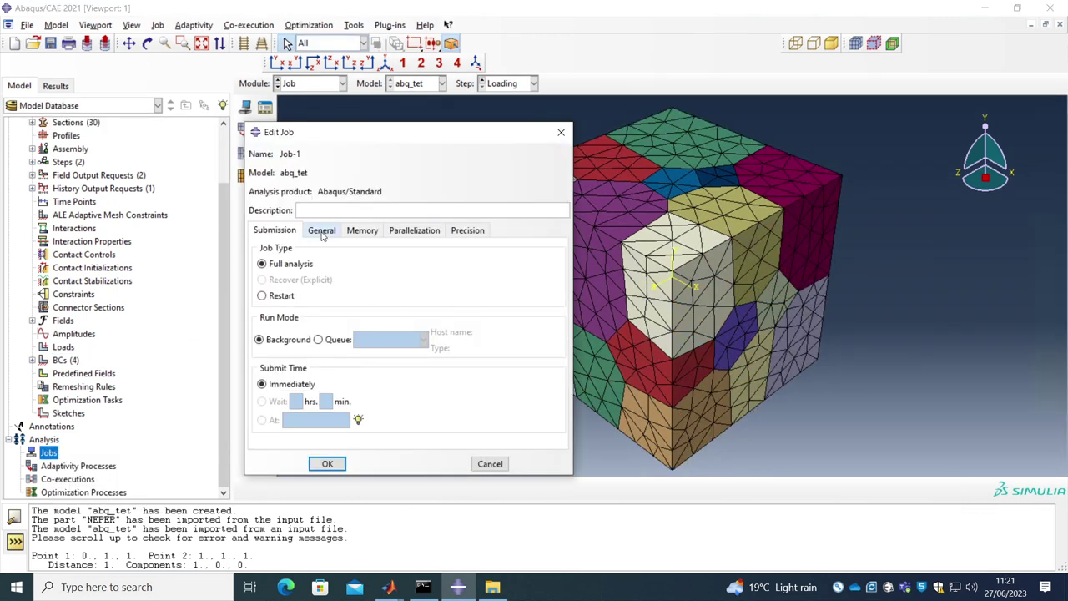
pyautogui.click(321, 233)
pyautogui.click(331, 337)
pyautogui.click(433, 253)
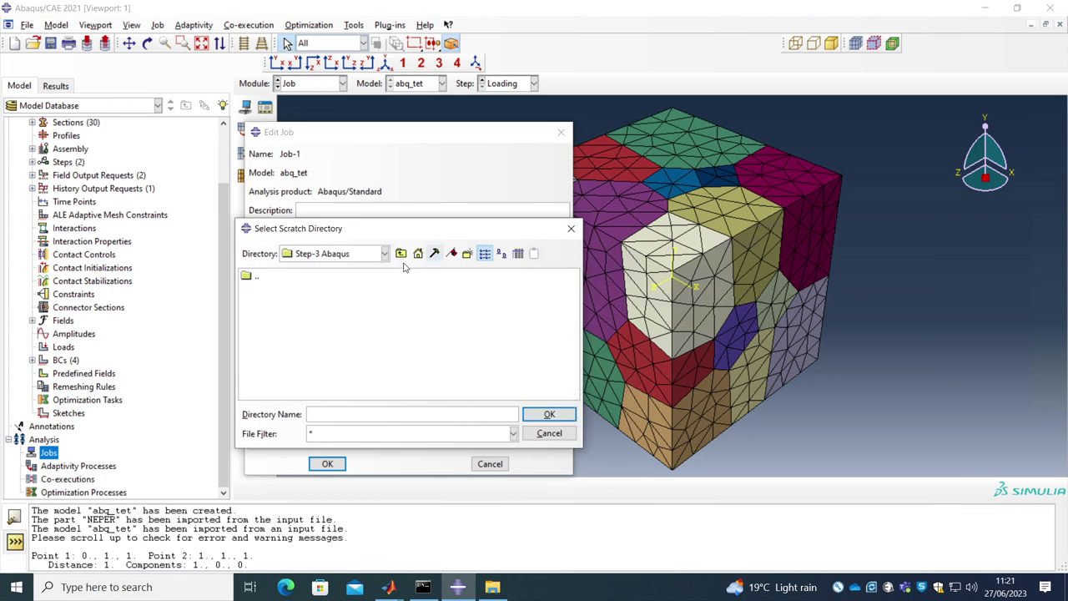
pyautogui.click(401, 253)
pyautogui.click(289, 329)
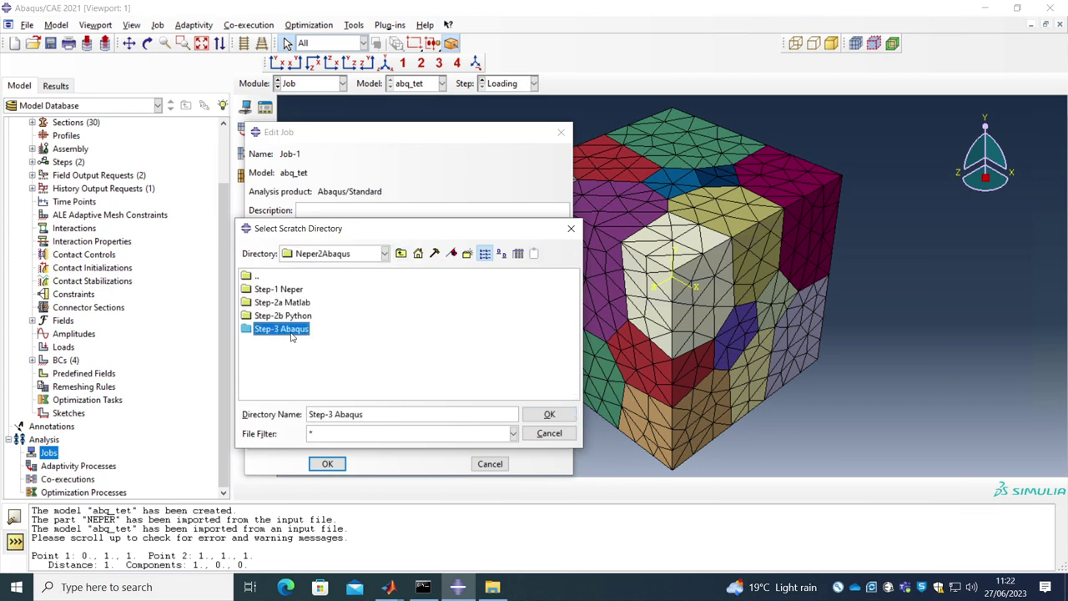
pyautogui.click(548, 414)
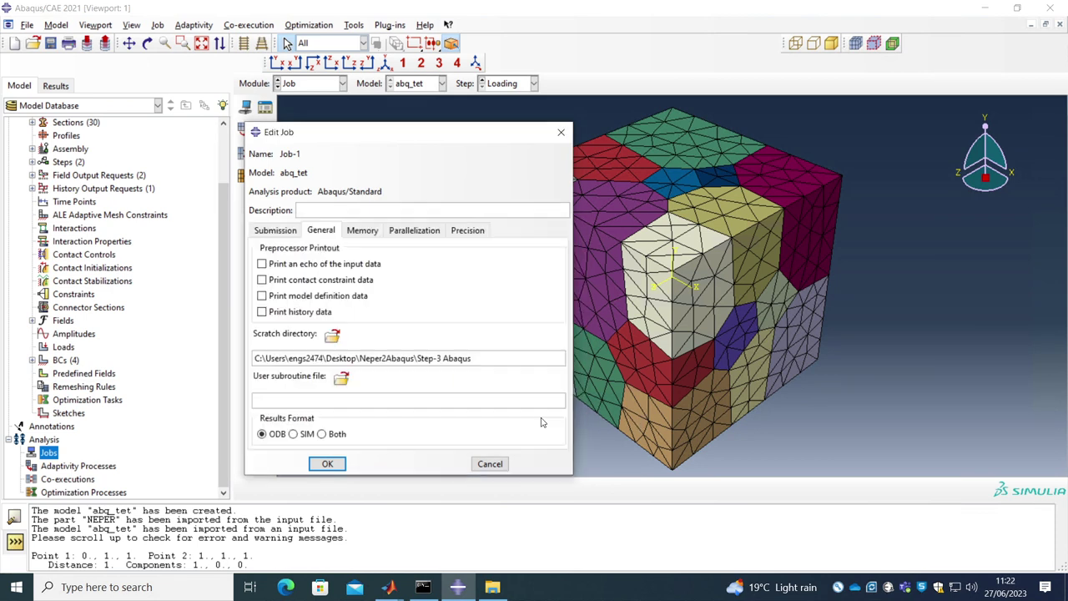
pyautogui.click(342, 380)
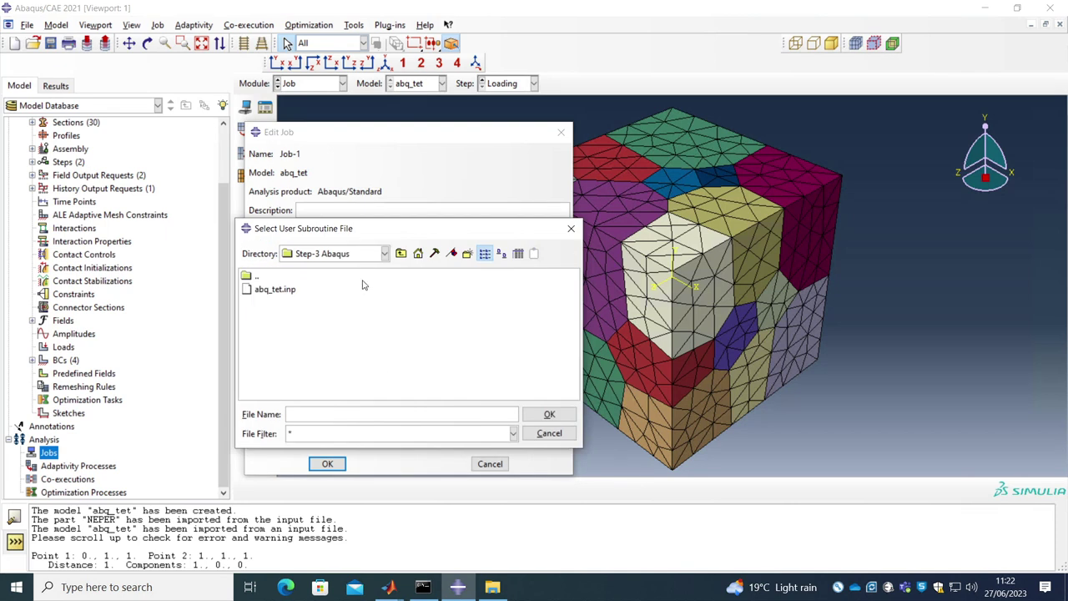
pyautogui.click(549, 435)
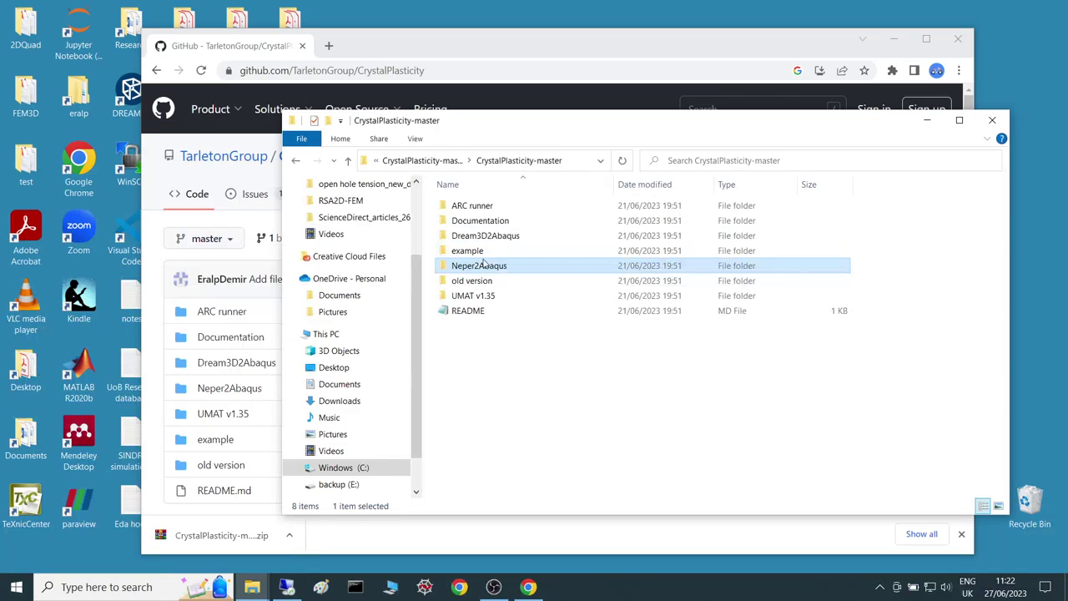
# Copy all 18 UMAT v1.35 files, backstresses through utilities, into the Step-3 Abaqus folder
pyautogui.doubleClick(492, 296)
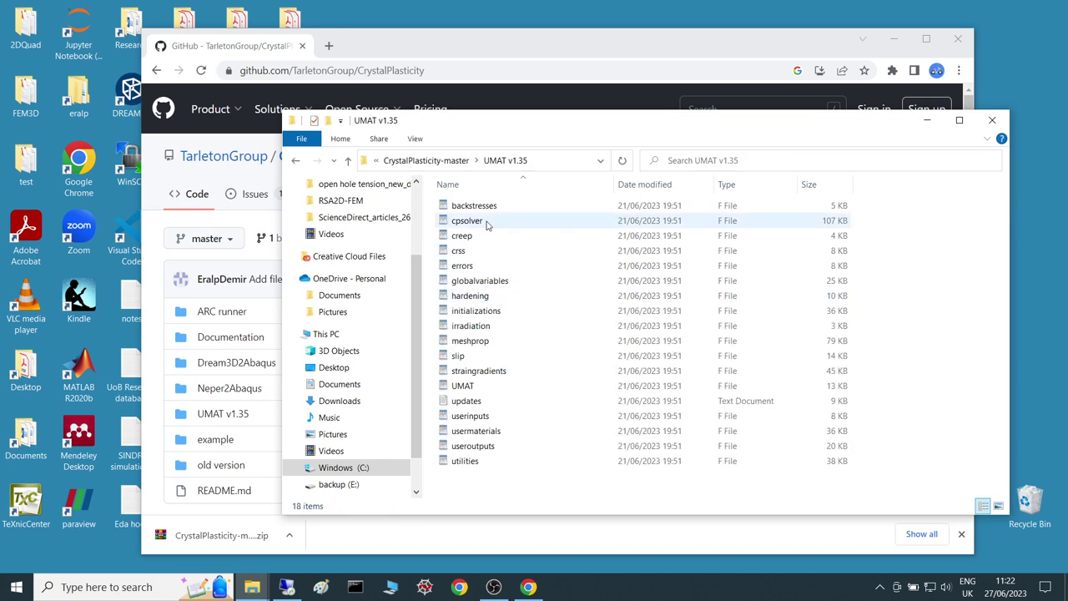
pyautogui.click(480, 209)
pyautogui.keyDown('shift'); pyautogui.click(473, 461); pyautogui.keyUp('shift')
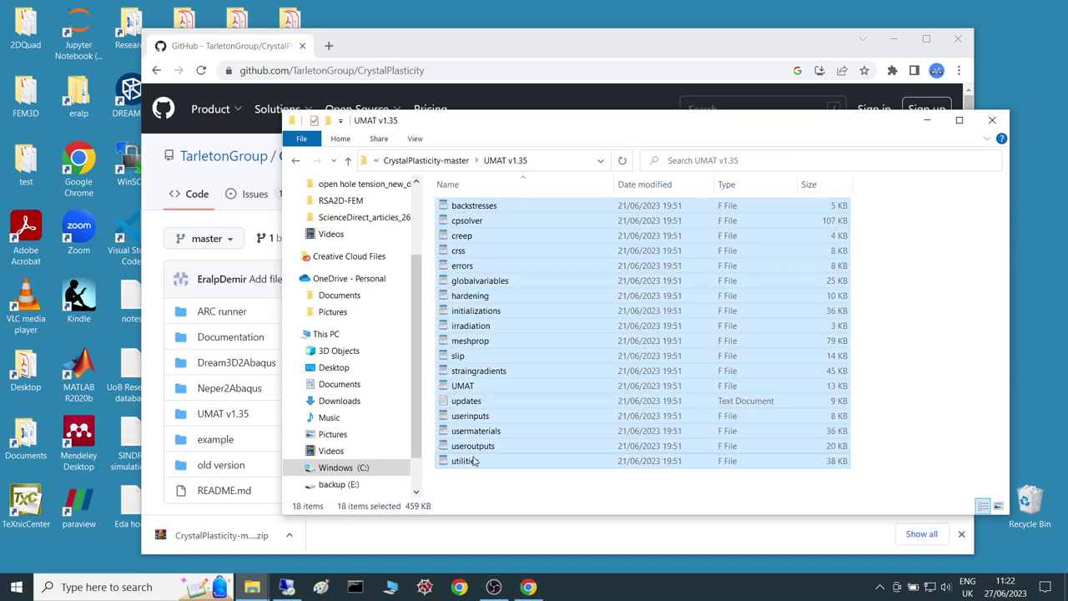
pyautogui.rightClick(473, 461)
pyautogui.click(330, 375)
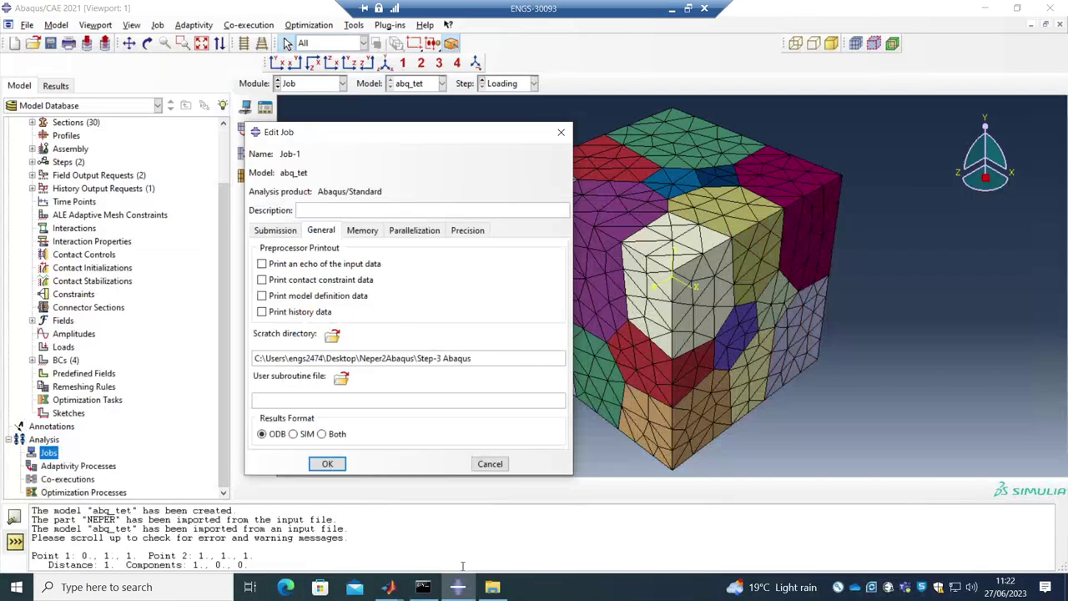
pyautogui.click(492, 587)
pyautogui.rightClick(602, 252)
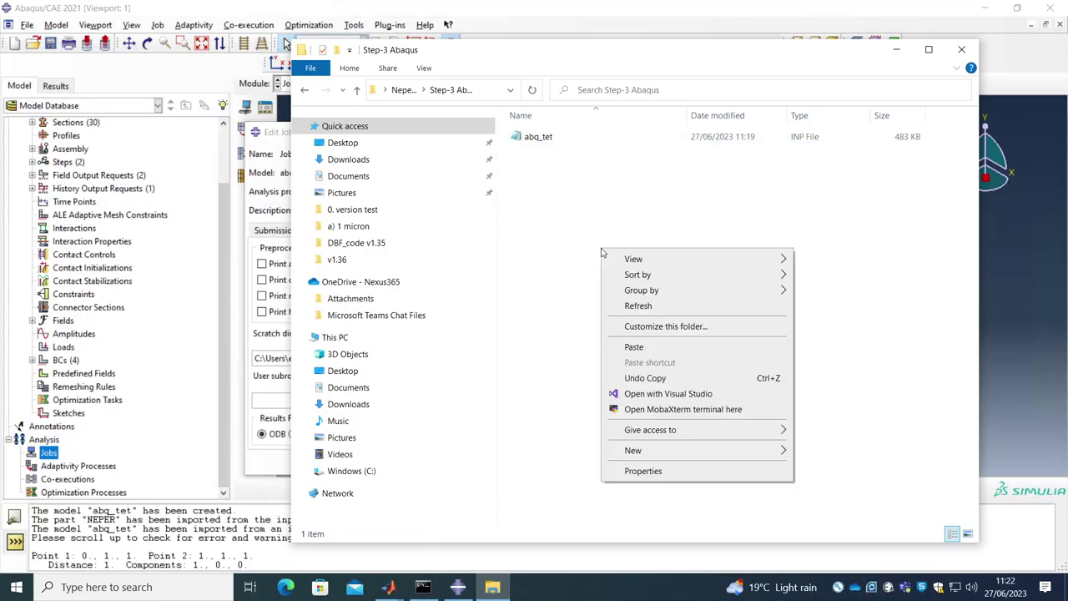
pyautogui.click(652, 347)
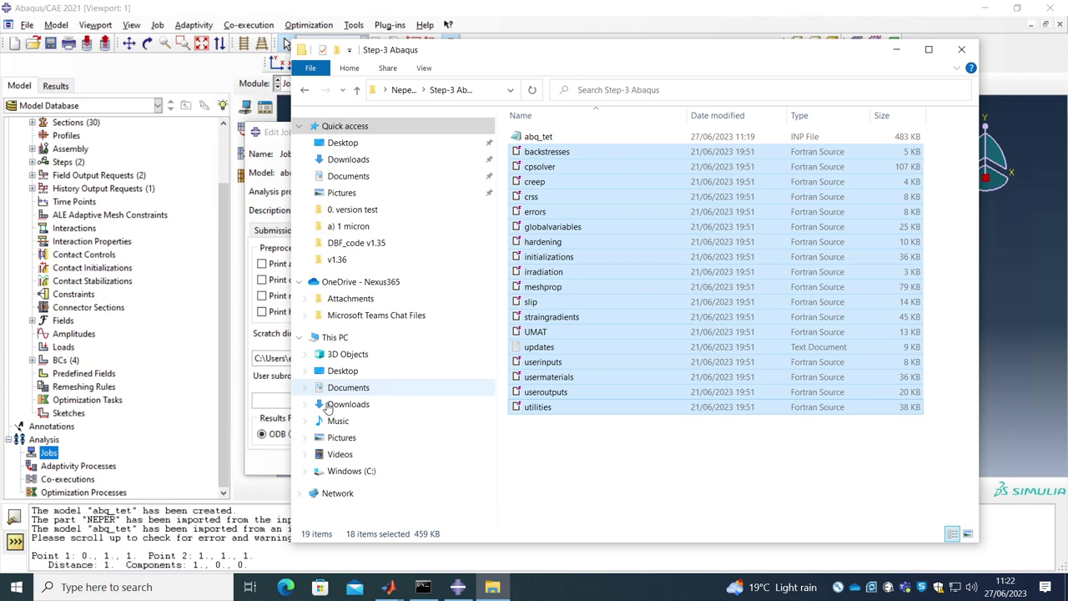
# Set UMAT.f as Job-1's user subroutine and finish creating the job
pyautogui.click(261, 401)
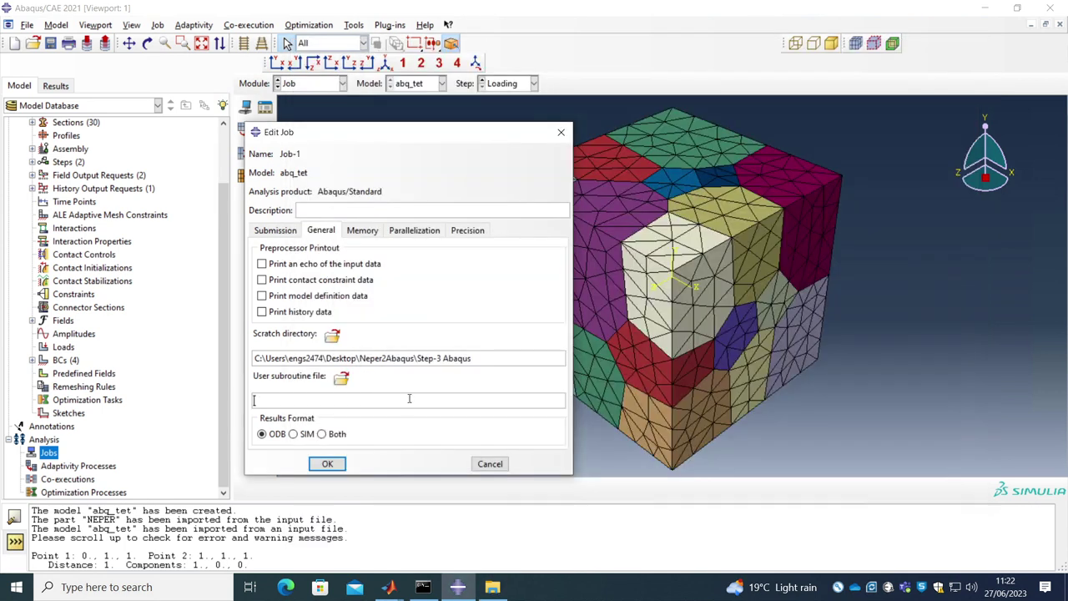
pyautogui.click(342, 378)
pyautogui.click(346, 343)
pyautogui.click(548, 414)
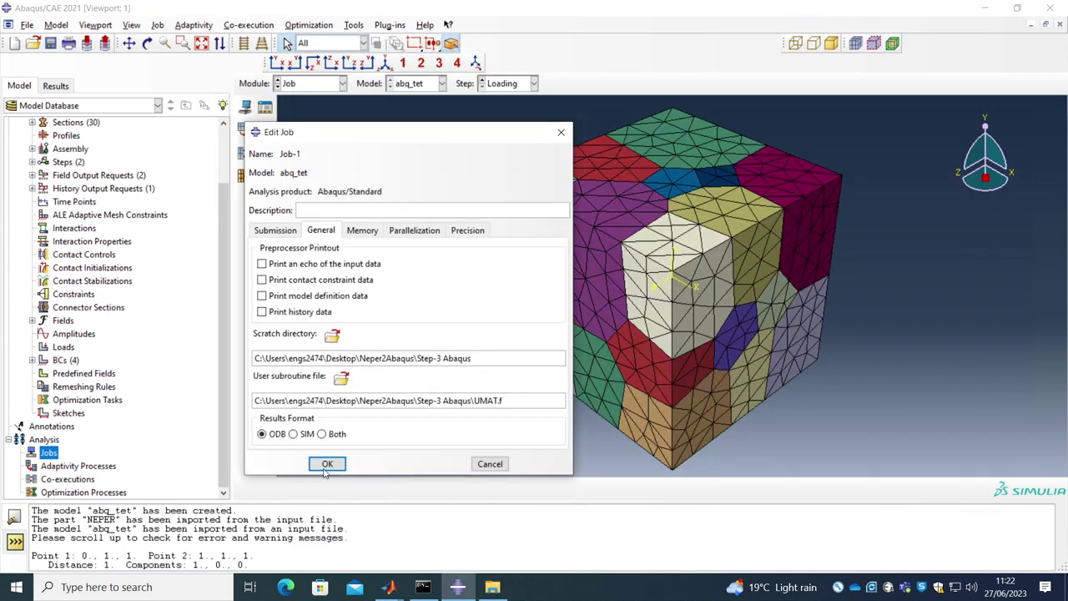
pyautogui.click(327, 463)
# Switch Abaqus/CAE to the Mesh module
pyautogui.click(279, 289)
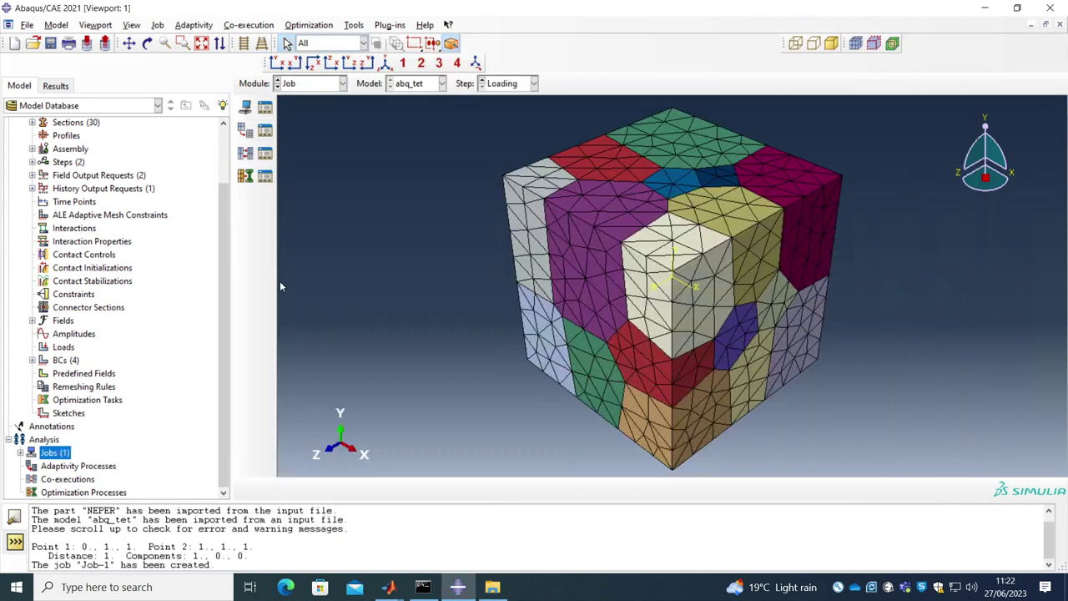
pyautogui.scroll(3, 188, 263)
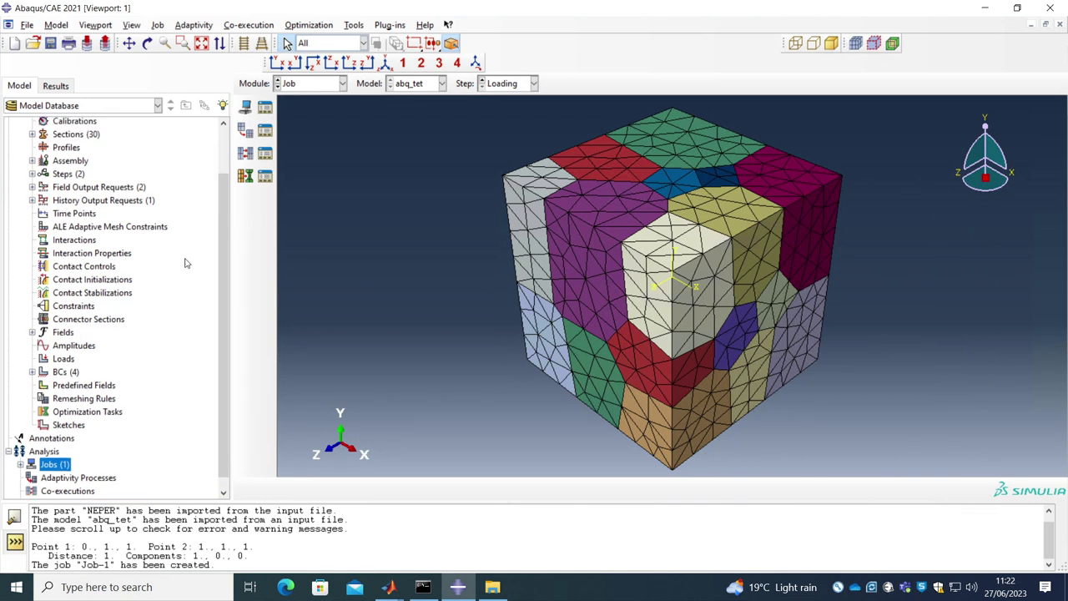
pyautogui.click(311, 83)
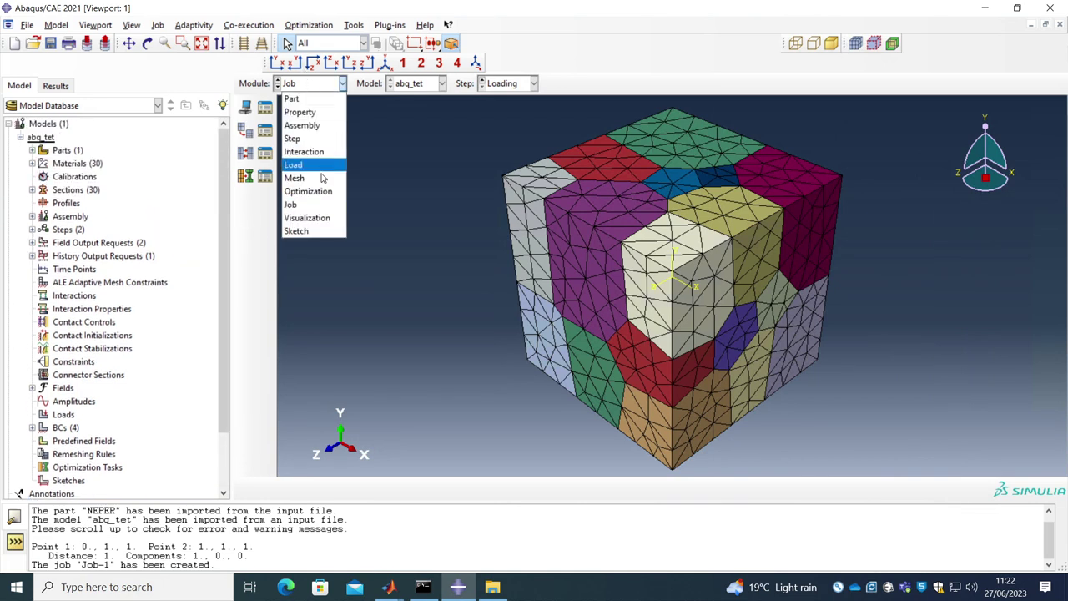
pyautogui.click(321, 177)
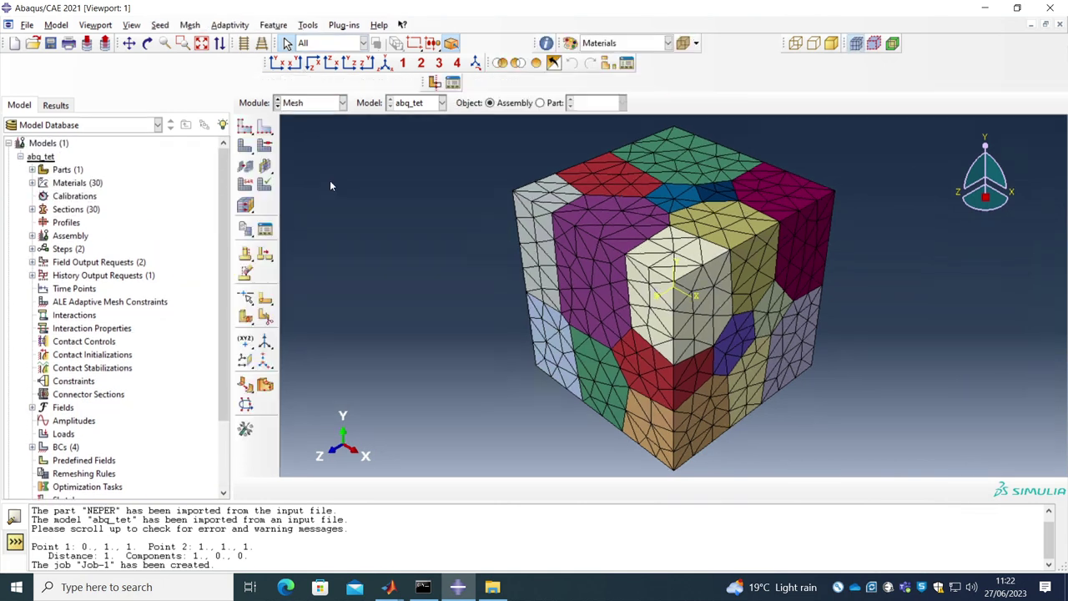
# Verify the mesh of instance NEPER-1: 3862 elements, 0 errors, 0 warnings
pyautogui.click(264, 184)
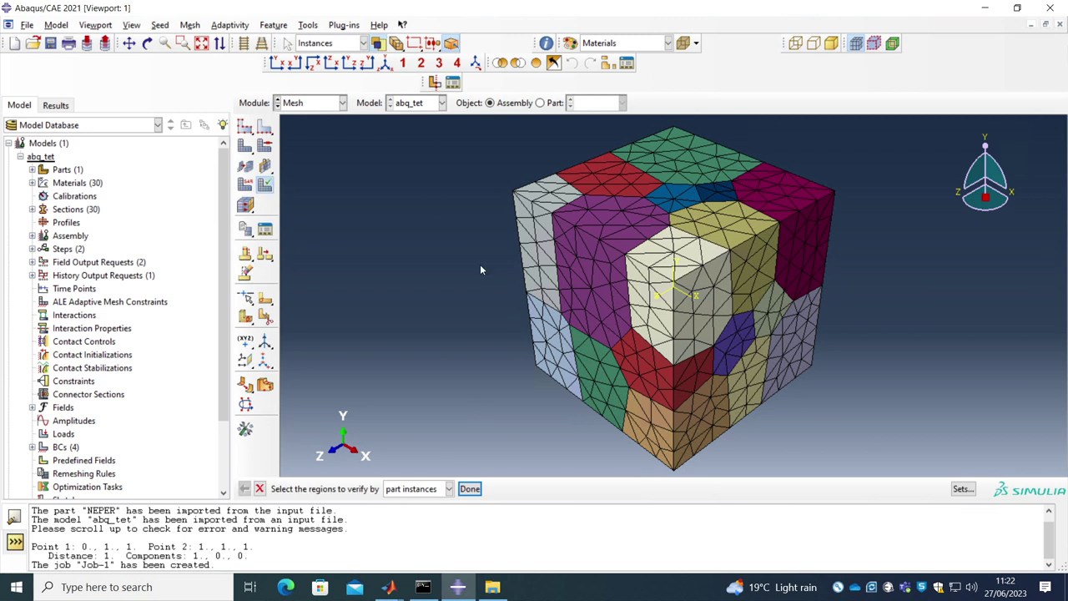
pyautogui.click(547, 234)
pyautogui.click(469, 488)
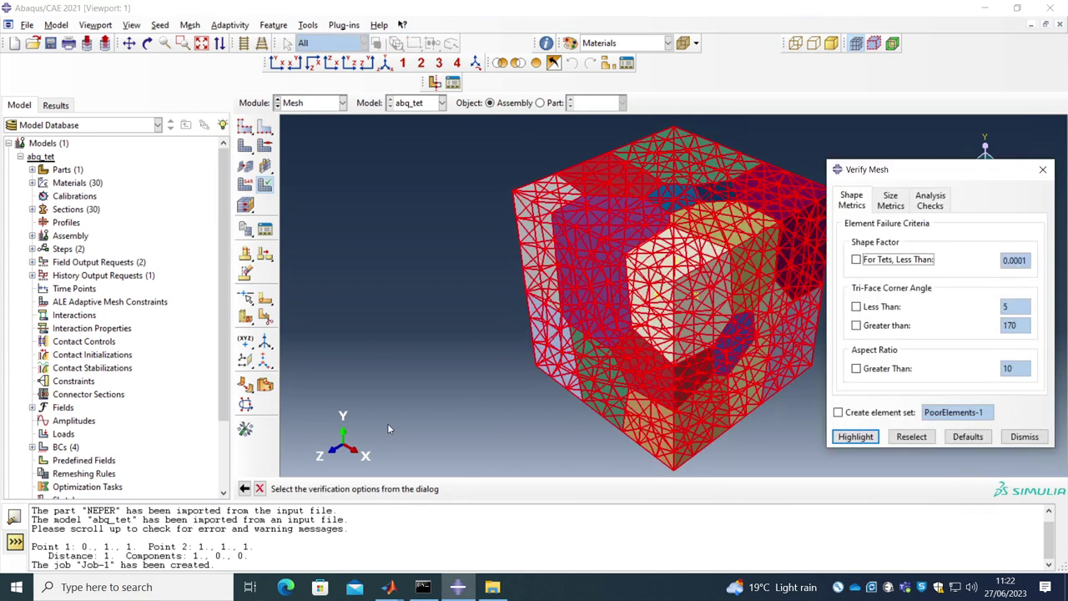
pyautogui.click(855, 436)
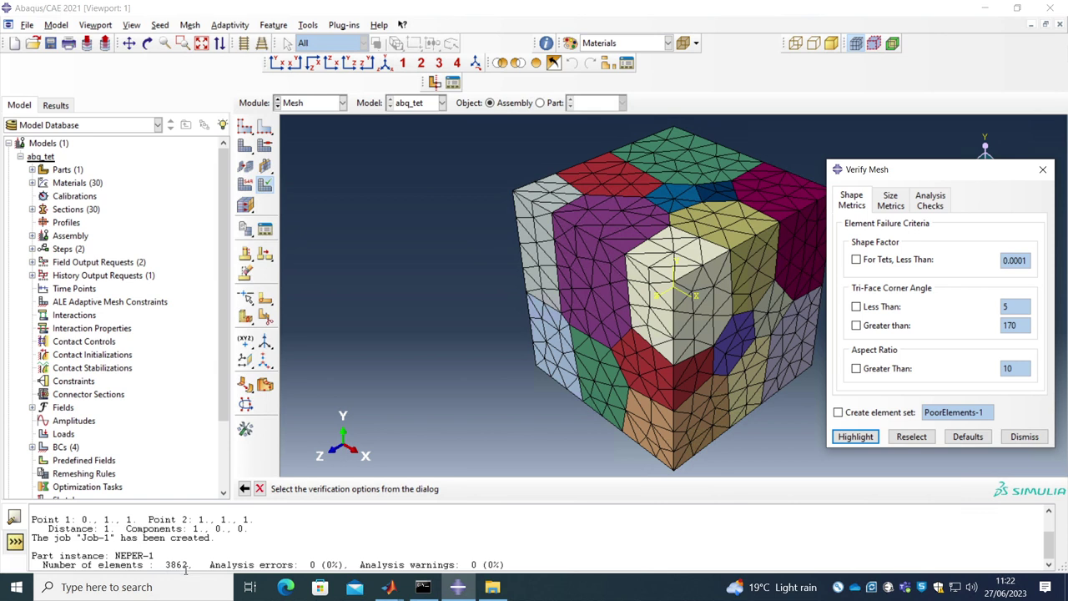
# Open userinputs.f from the Step-3 Abaqus folder in Visual Studio 2019
pyautogui.click(492, 586)
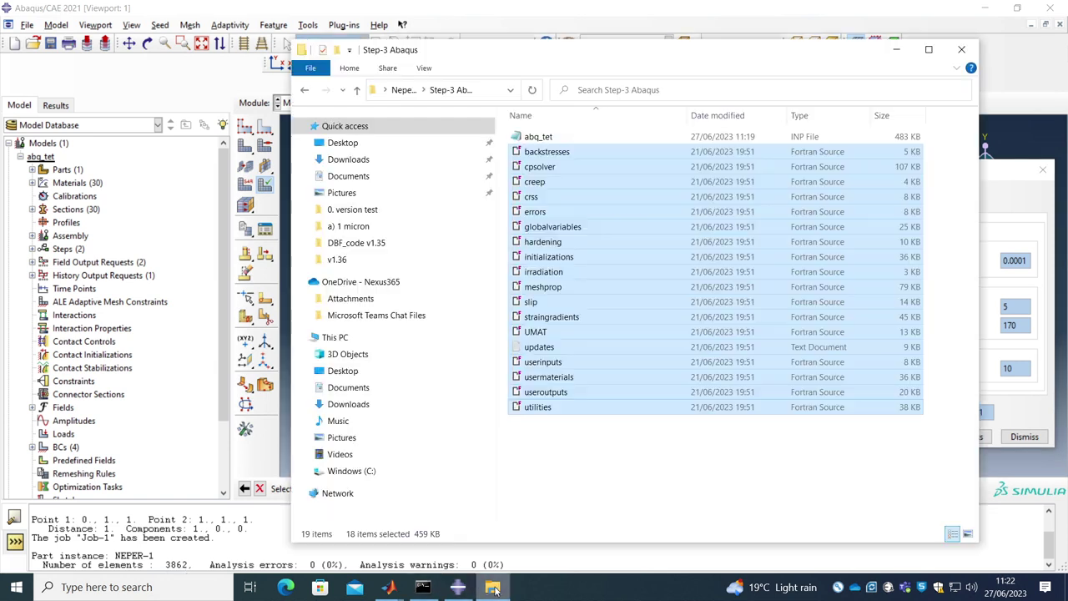
pyautogui.click(579, 275)
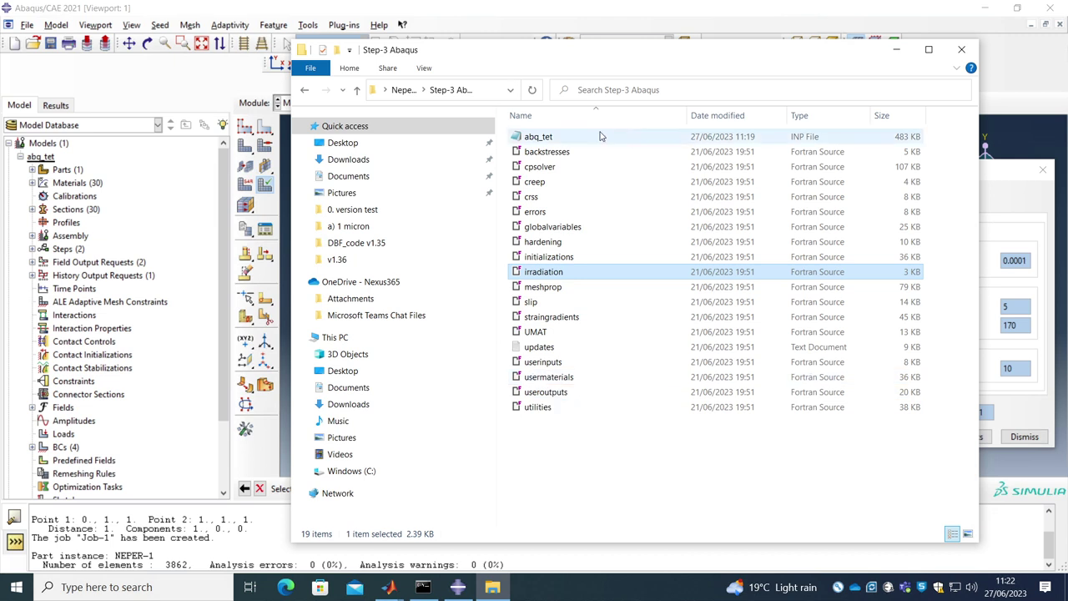
pyautogui.doubleClick(551, 364)
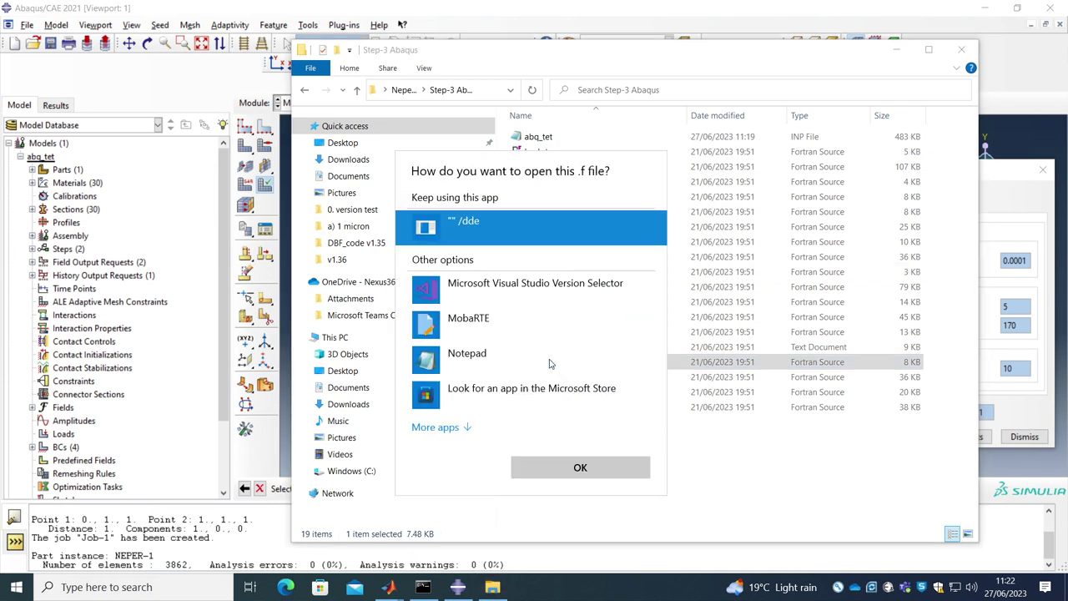
pyautogui.click(431, 287)
pyautogui.click(597, 467)
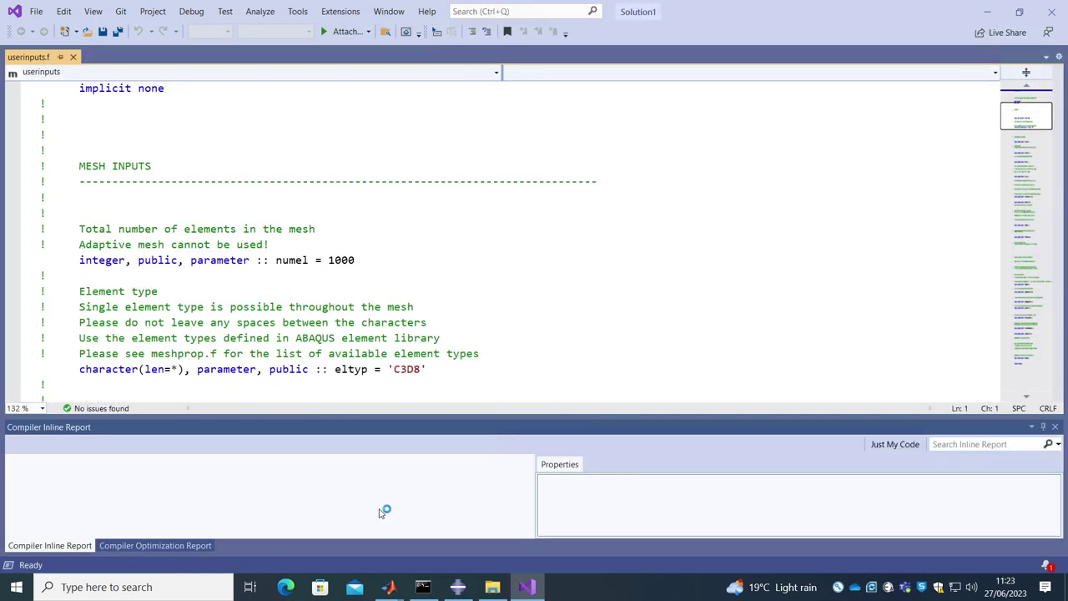
# Change numel from 1000 to 3862 in userinputs.f and dismiss Abaqus's Verify Mesh dialog
pyautogui.click(461, 588)
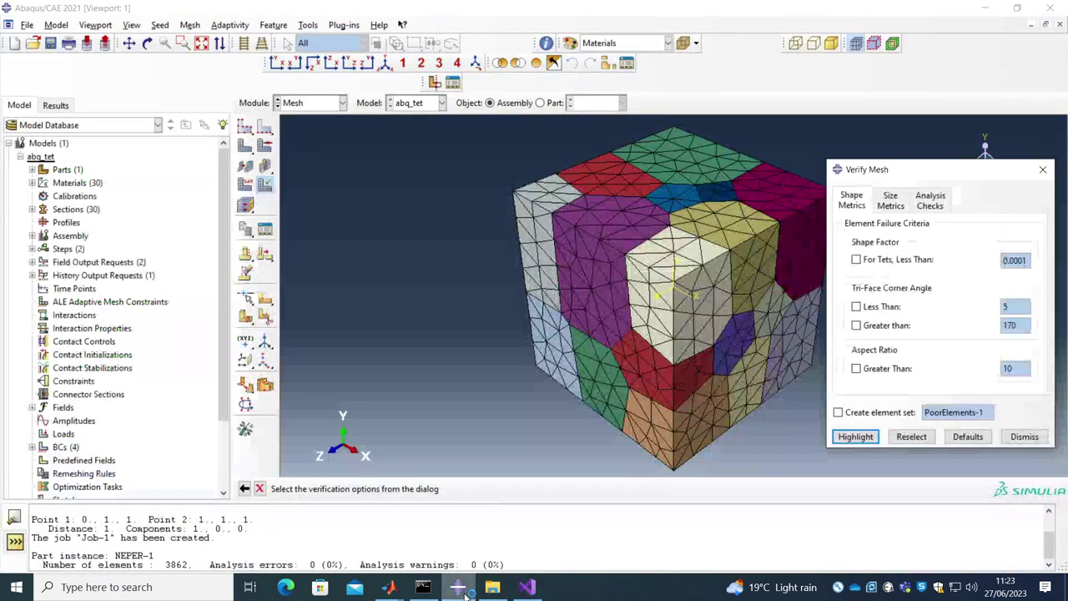
pyautogui.hotkey('alt', 'Tab')
pyautogui.moveTo(327, 259); pyautogui.dragTo(357, 259)
pyautogui.write('3862')
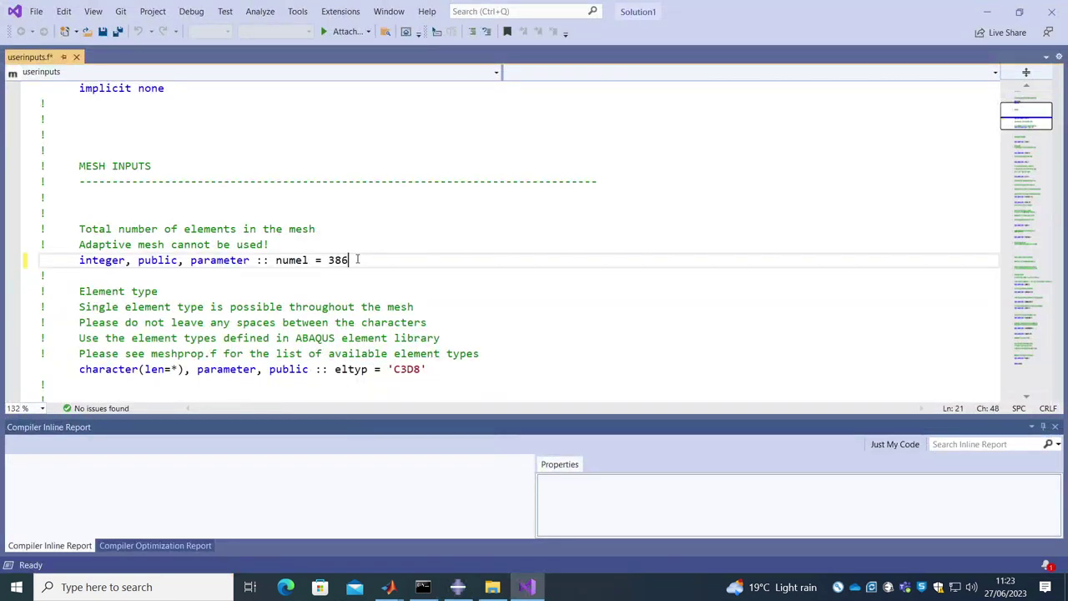
pyautogui.click(459, 585)
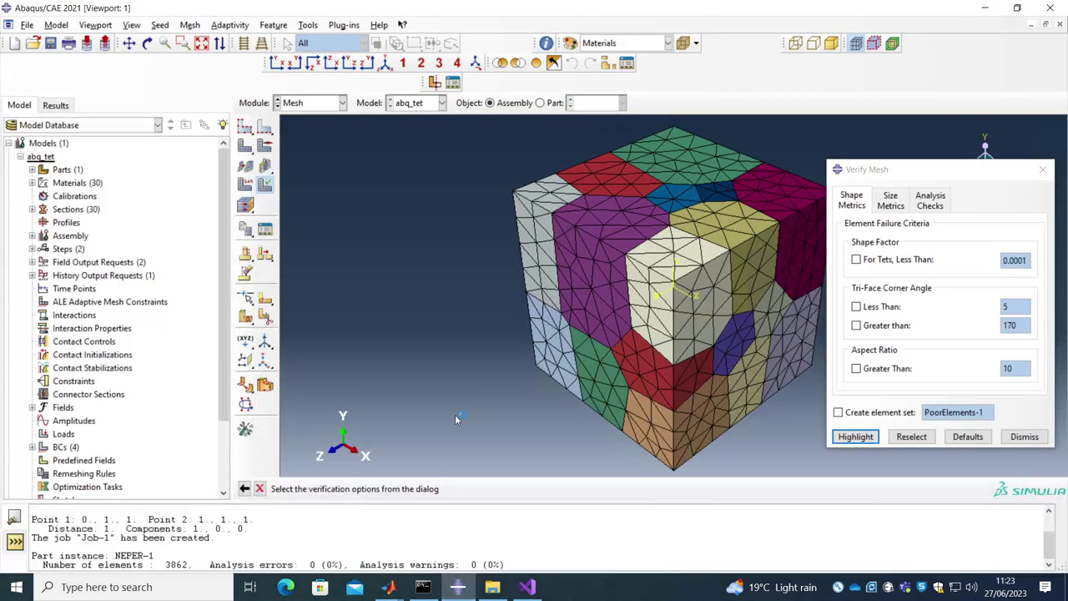
pyautogui.click(1024, 436)
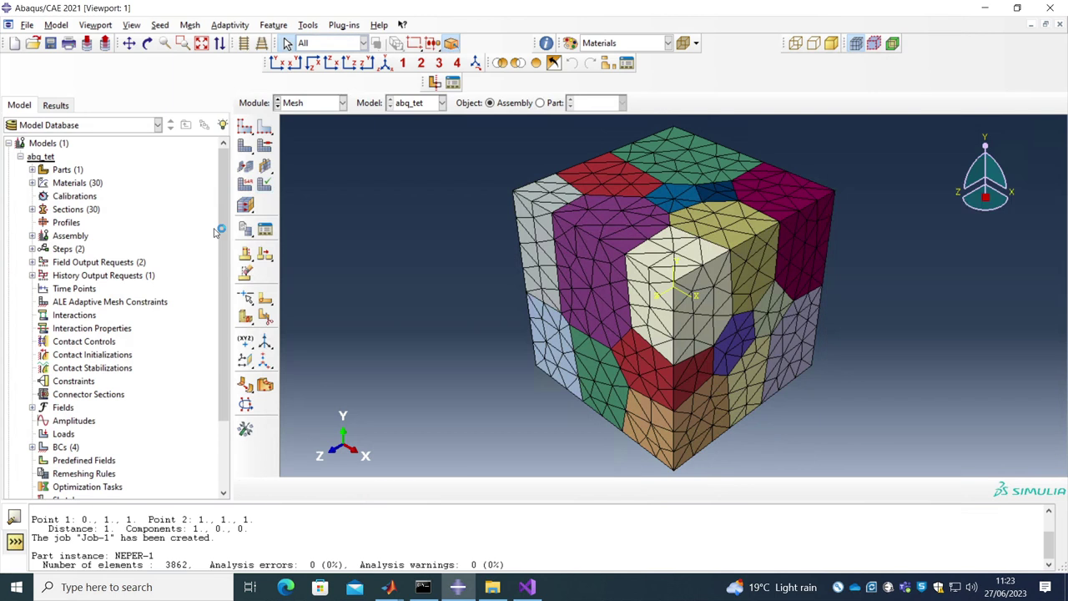
# Assign the C3D4 linear tetrahedral element type to the entire NEPER part cube mesh
pyautogui.click(245, 184)
pyautogui.click(533, 319)
pyautogui.click(540, 103)
pyautogui.click(246, 184)
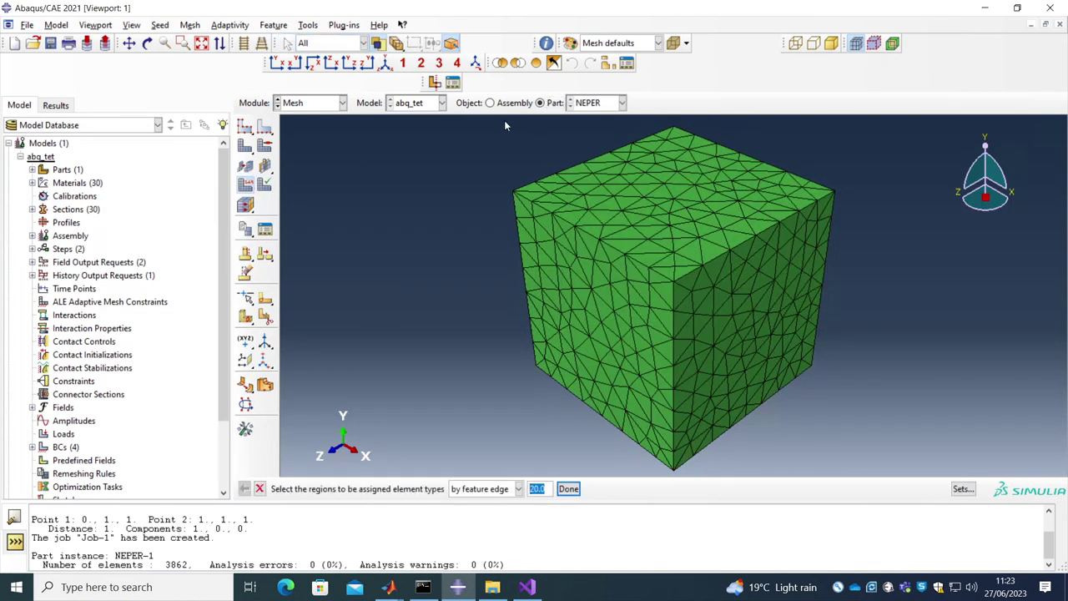
pyautogui.click(494, 490)
pyautogui.click(476, 501)
pyautogui.moveTo(478, 122); pyautogui.dragTo(876, 474)
pyautogui.click(541, 489)
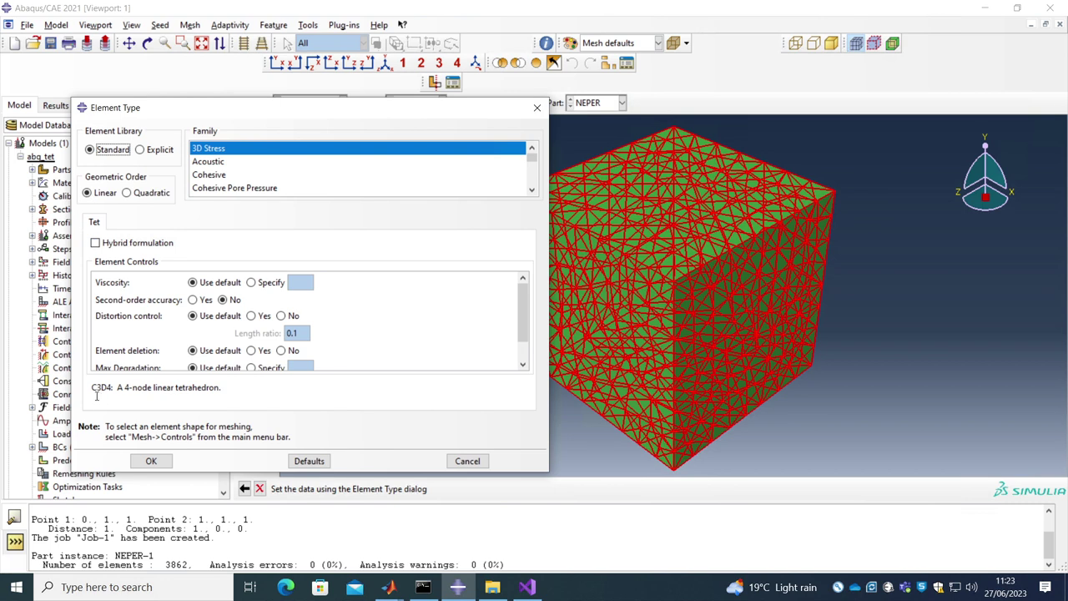
pyautogui.click(163, 464)
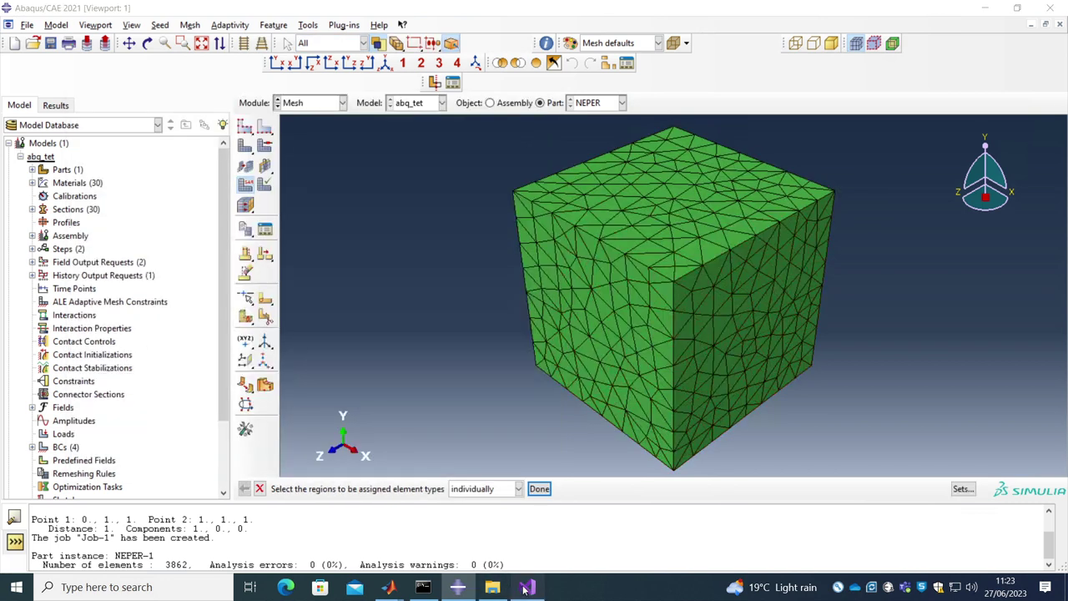
pyautogui.click(526, 587)
# Change eltyp from 'C3D8' to 'C3D4' in userinputs.f and save the file
pyautogui.click(423, 370)
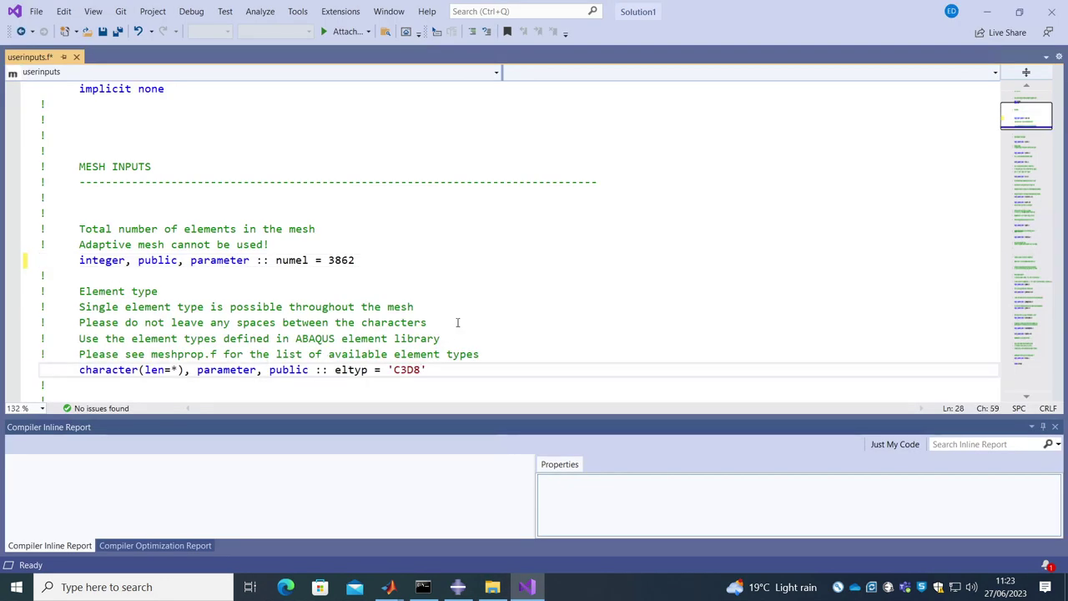
pyautogui.press('BackSpace')
pyautogui.write('4')
pyautogui.hotkey('ctrl', 's')
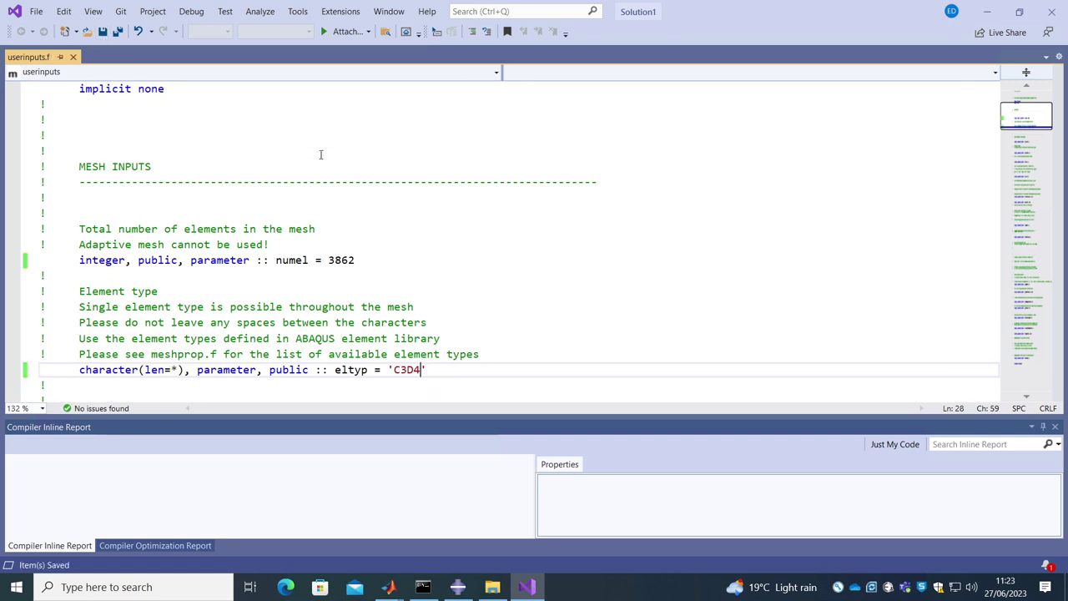
pyautogui.click(320, 154)
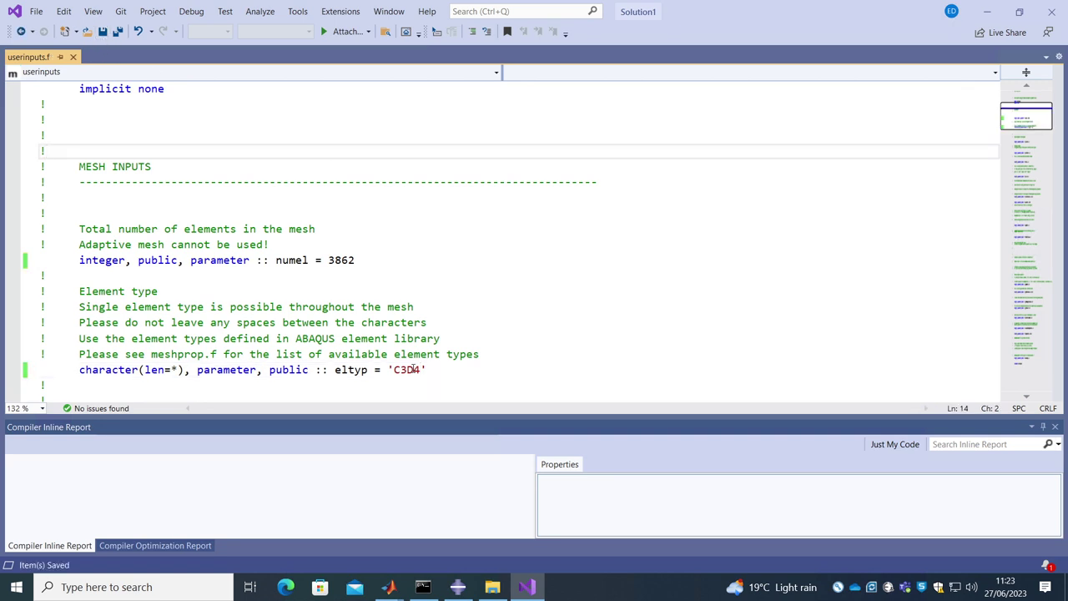
# Back in Abaqus/CAE, open the Loading step's settings for editing
pyautogui.moveTo(464, 589)
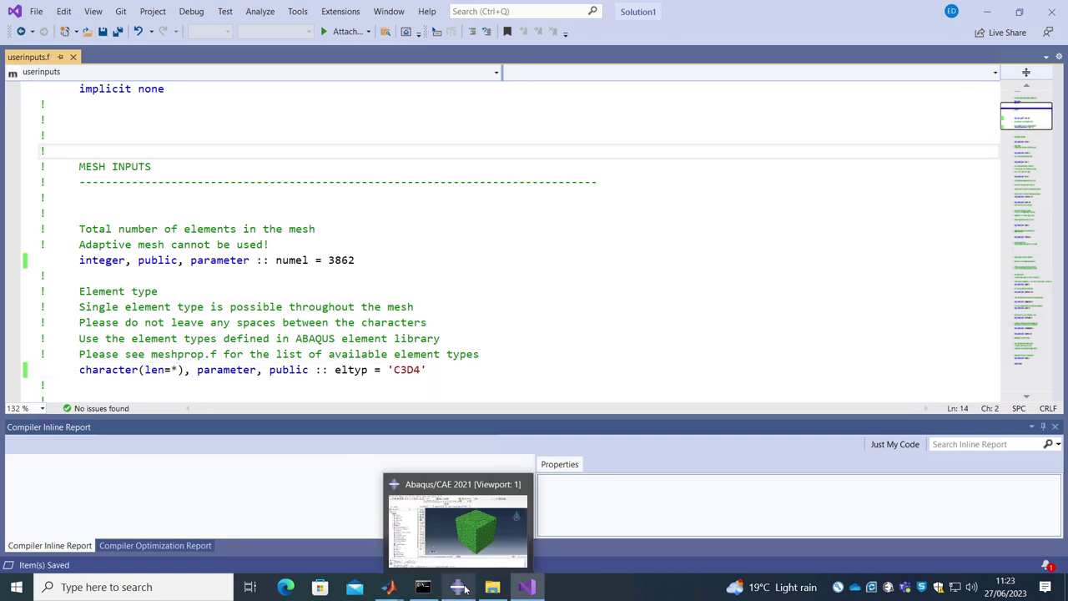
pyautogui.click(427, 536)
pyautogui.scroll(-3, 84, 405)
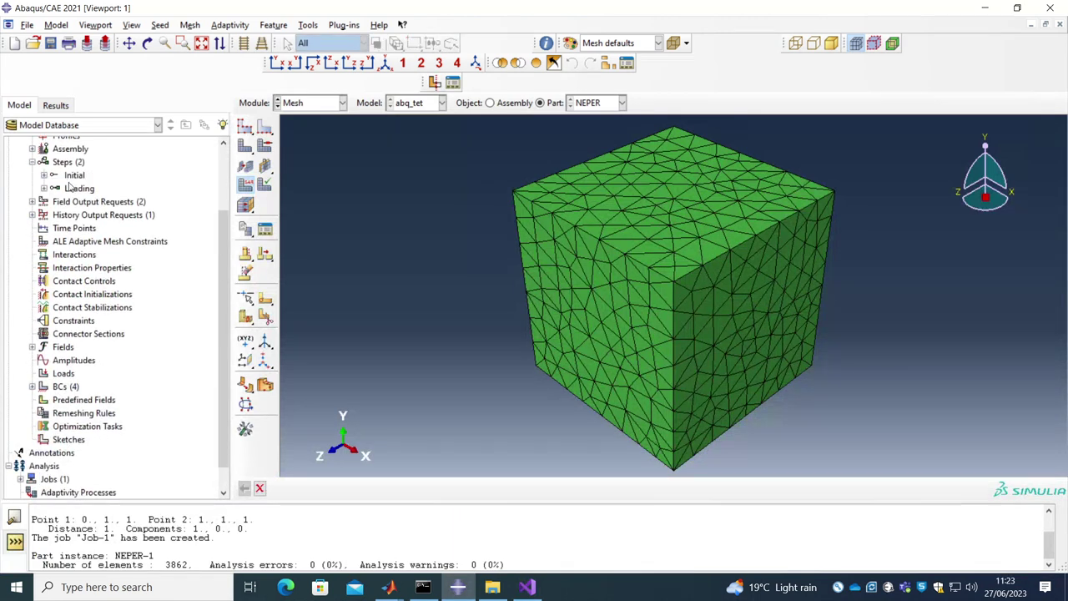
pyautogui.rightClick(71, 188)
pyautogui.click(92, 223)
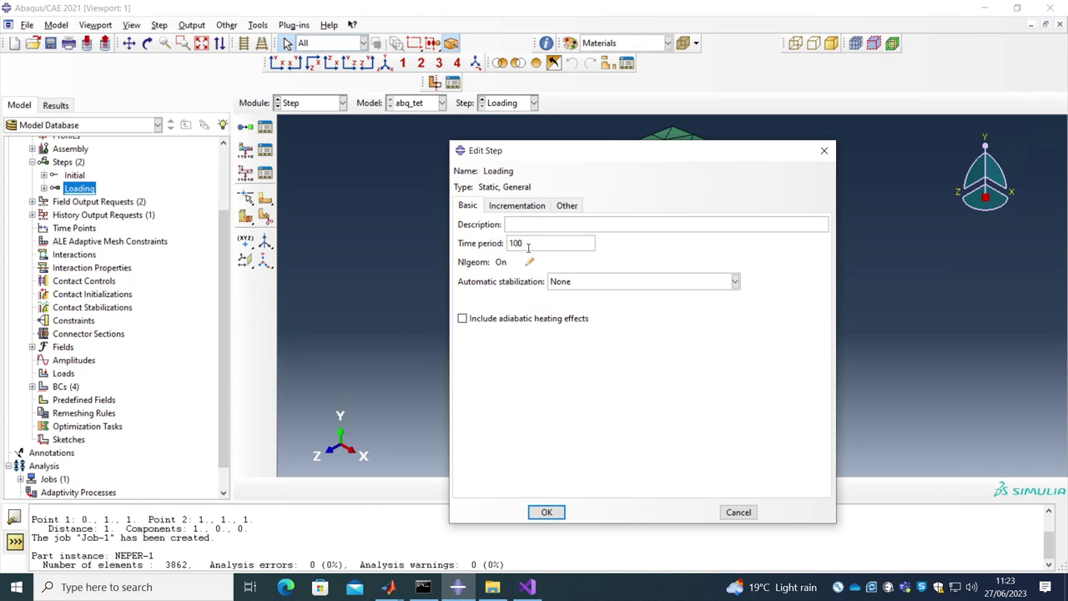
# Confirm the Loading step time period of 100 and expand Jobs to show Job-1
pyautogui.click(547, 512)
pyautogui.scroll(-2, 147, 238)
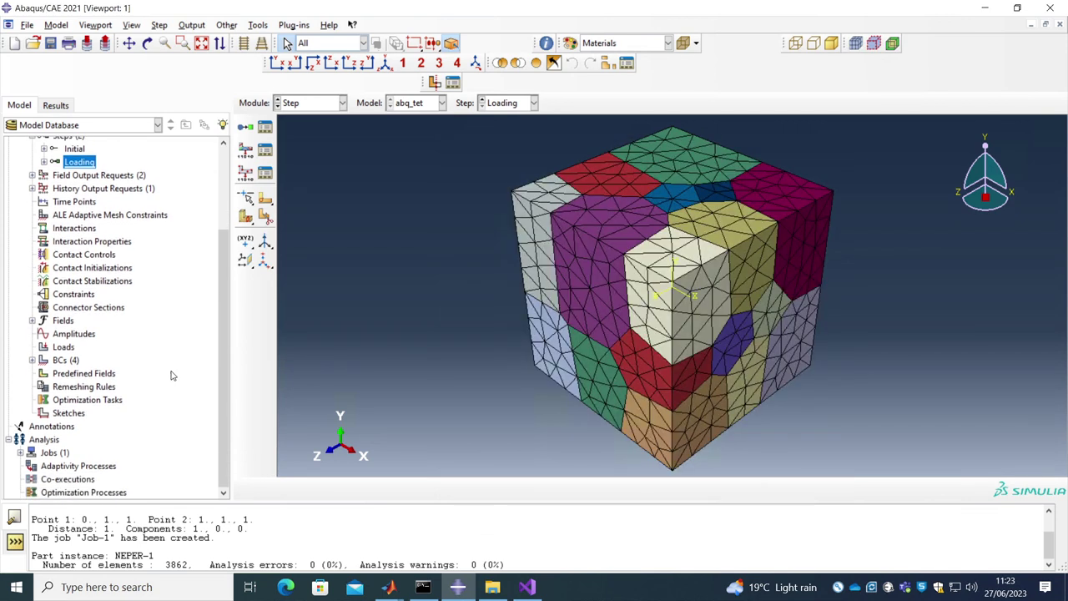
pyautogui.click(21, 452)
pyautogui.scroll(-1, 80, 434)
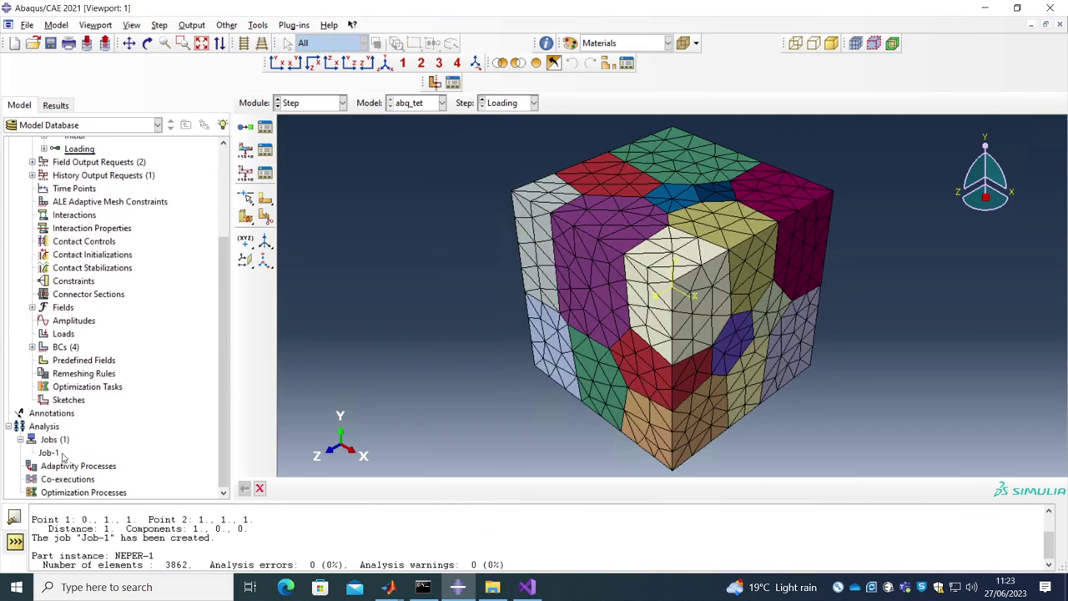
pyautogui.rightClick(43, 455)
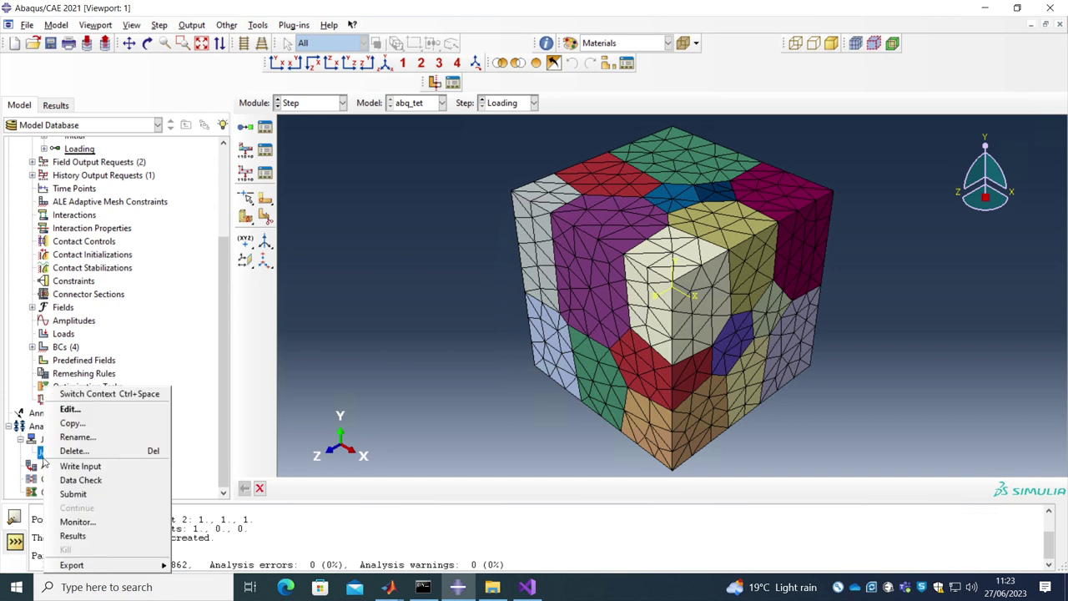
pyautogui.press('Escape')
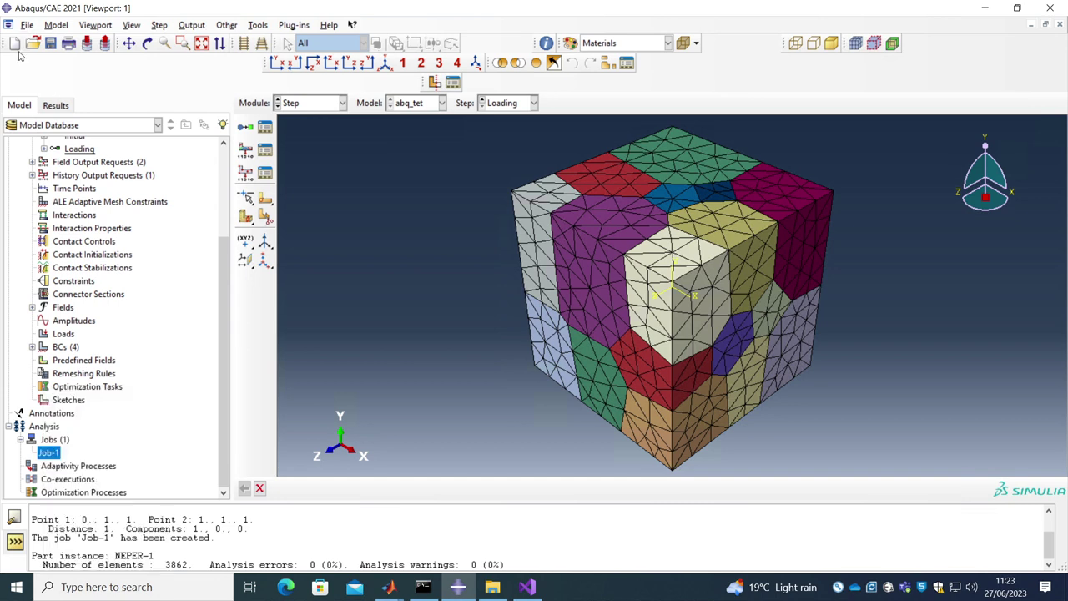
# Save the model database as abq_tet.cae
pyautogui.click(27, 24)
pyautogui.click(74, 125)
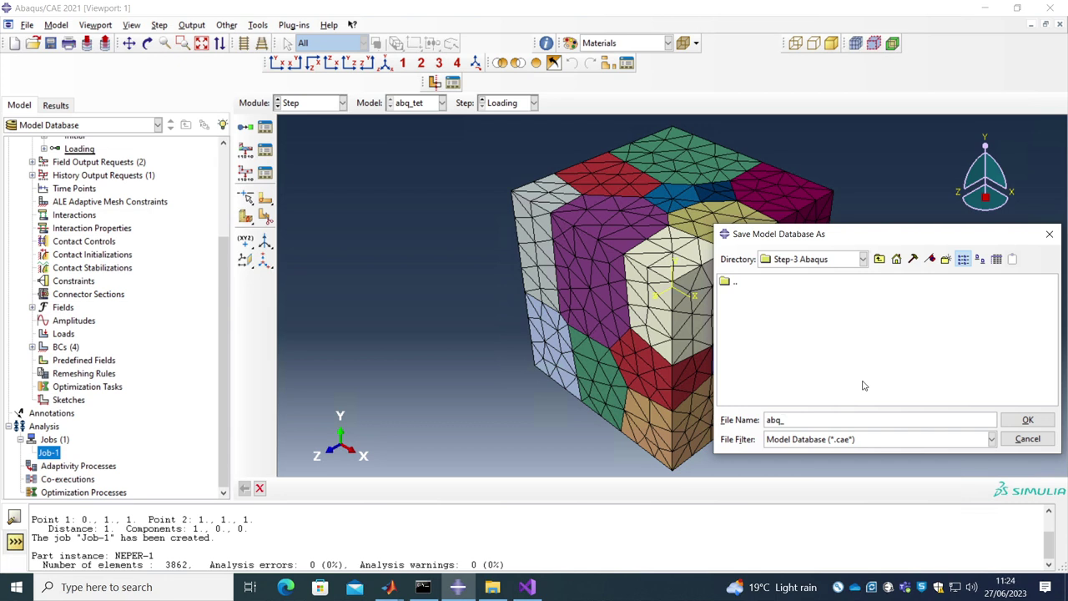
pyautogui.press('Return')
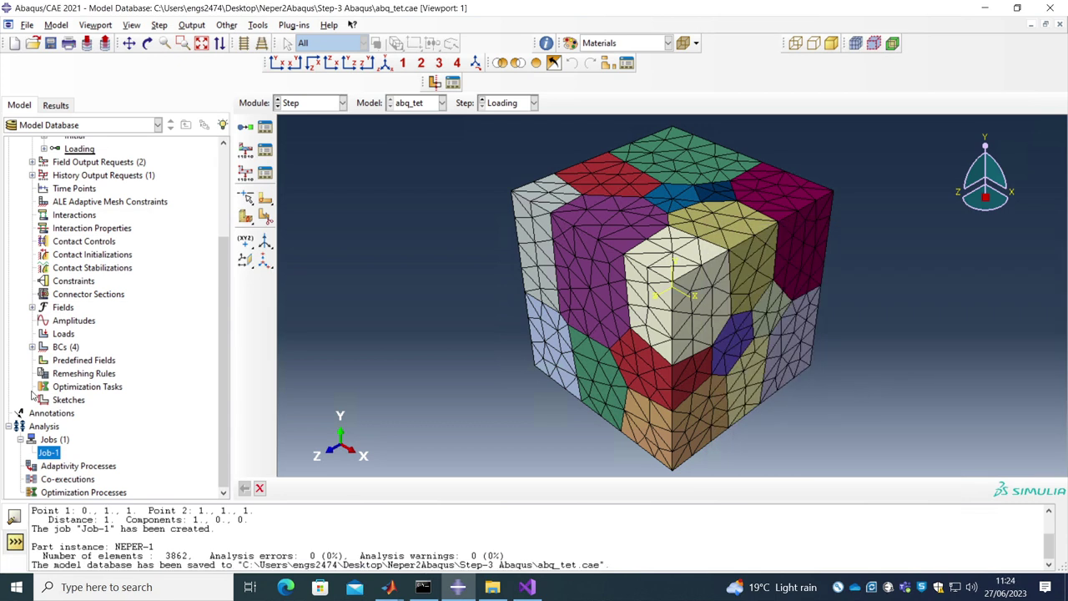
# Submit Job-1 for analysis
pyautogui.rightClick(55, 456)
pyautogui.click(83, 494)
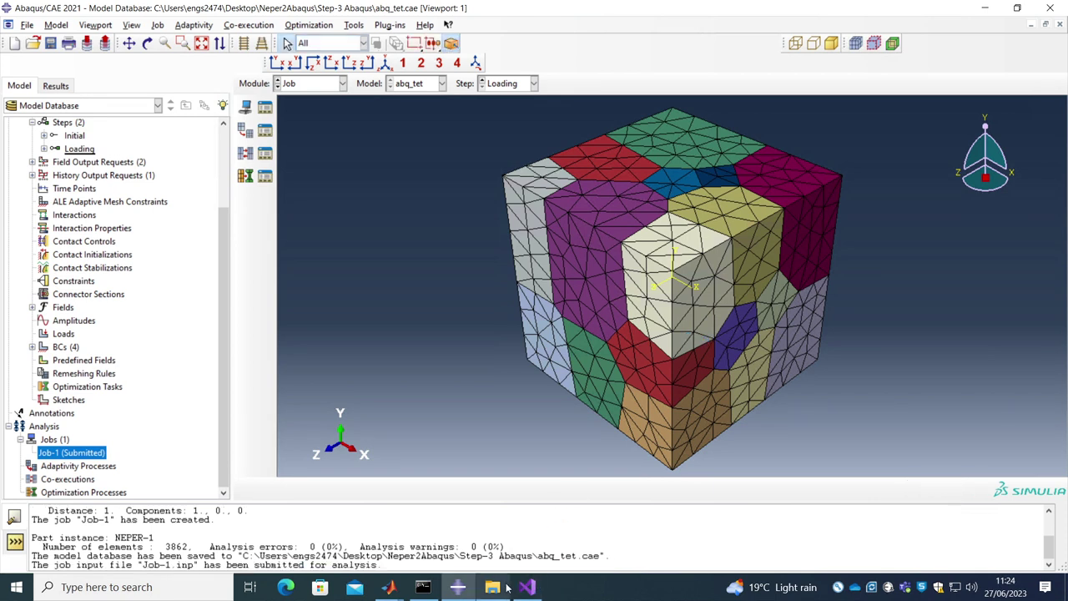
pyautogui.moveTo(507, 588)
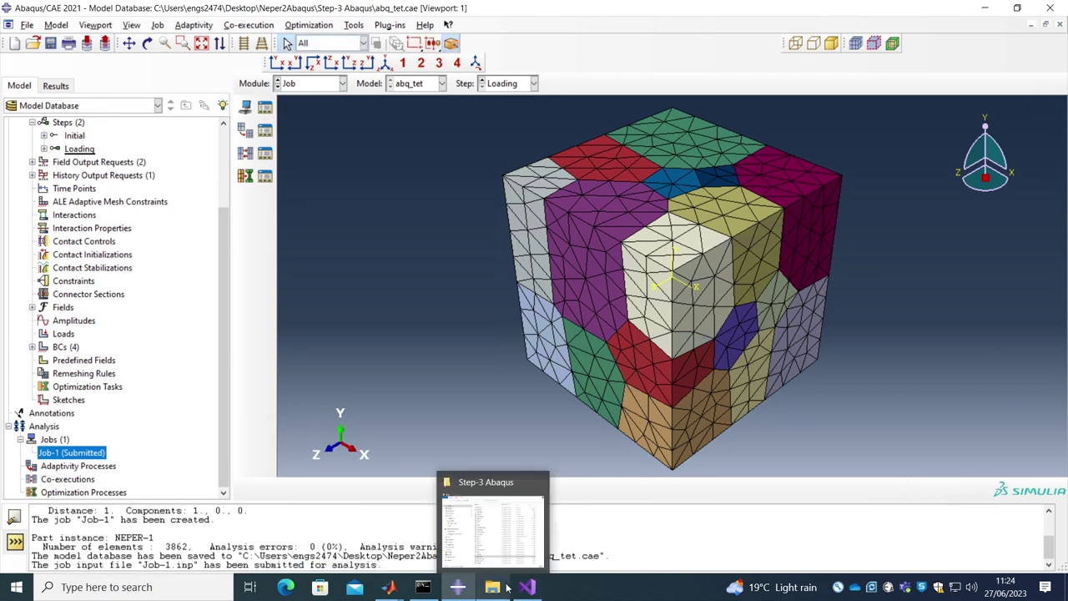
# Open the Job-1 monitor and move it aside to reveal the cube
pyautogui.rightClick(71, 452)
pyautogui.click(102, 522)
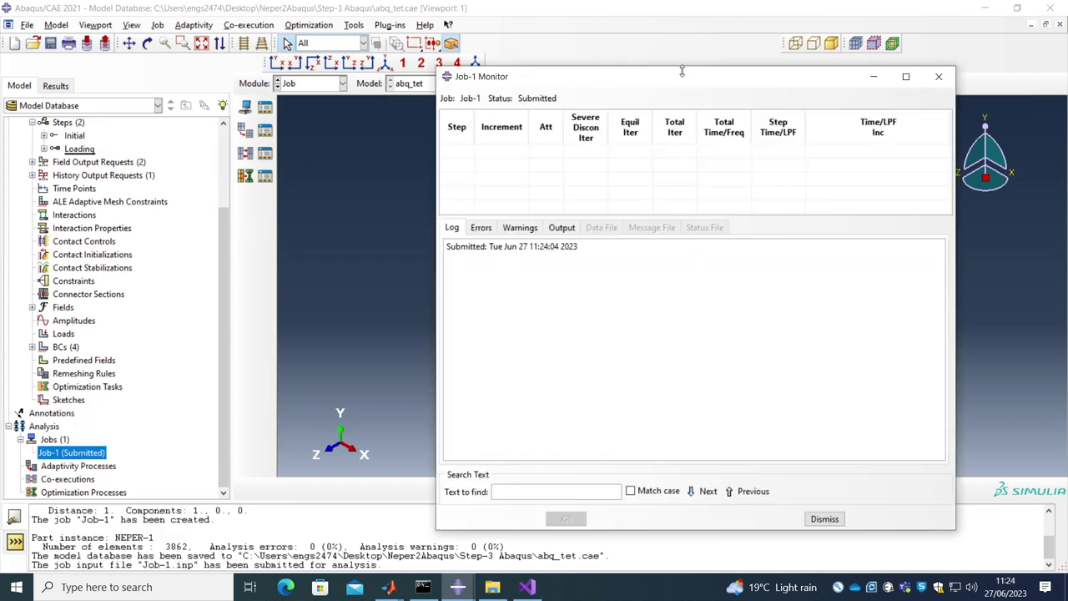
pyautogui.moveTo(682, 71); pyautogui.dragTo(306, 89)
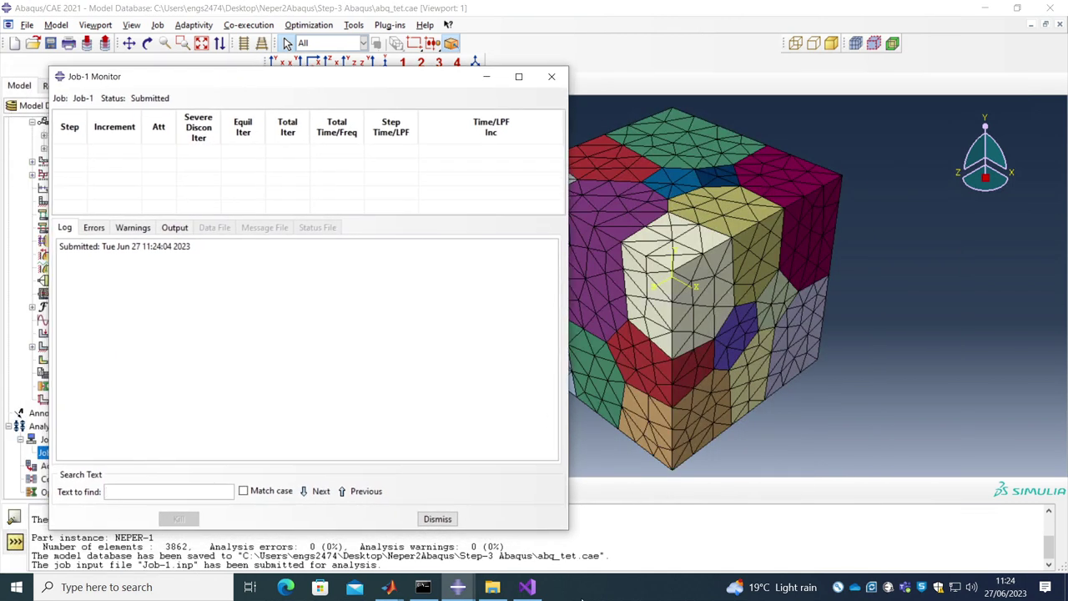
pyautogui.moveTo(508, 591)
# In Visual Studio, open useroutputs.f and highlight the statev_outputs(10) = 1 line
pyautogui.click(528, 586)
pyautogui.scroll(-4, 423, 212)
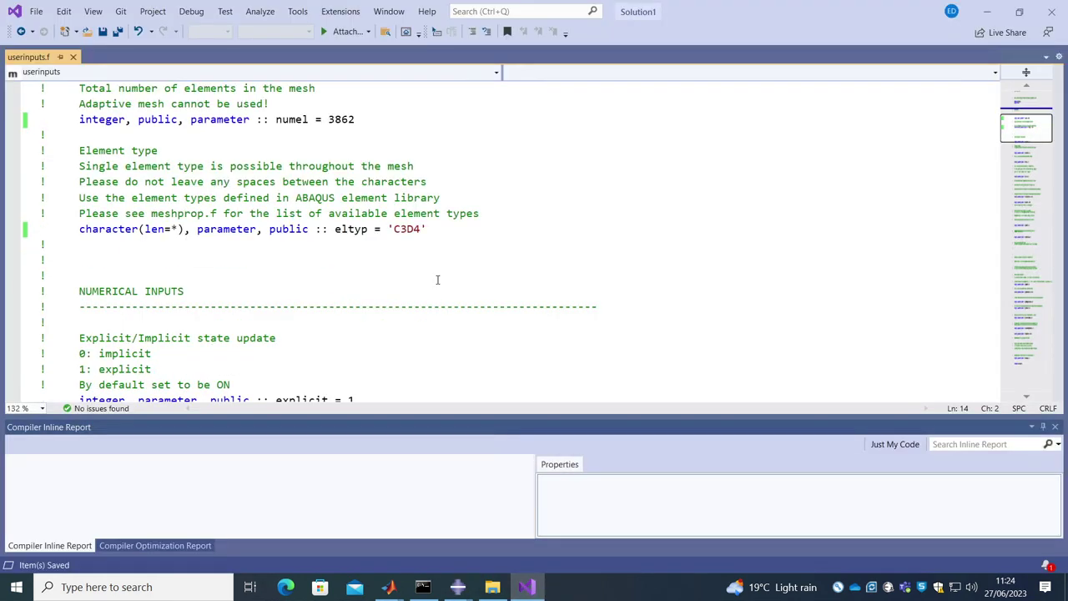
pyautogui.scroll(3, 436, 276)
pyautogui.moveTo(427, 324); pyautogui.dragTo(9, 174)
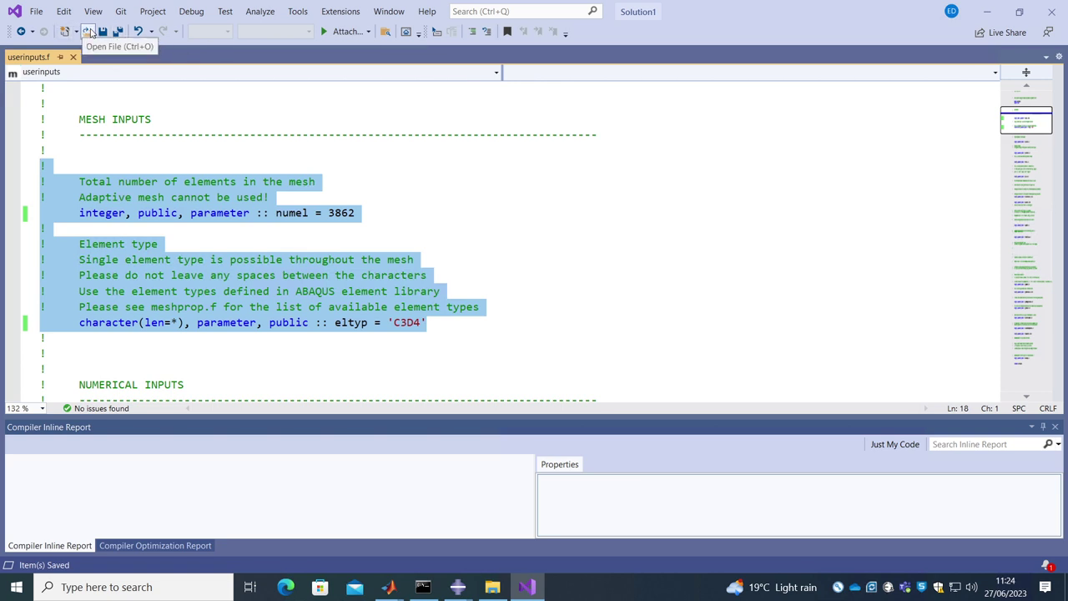
pyautogui.click(87, 32)
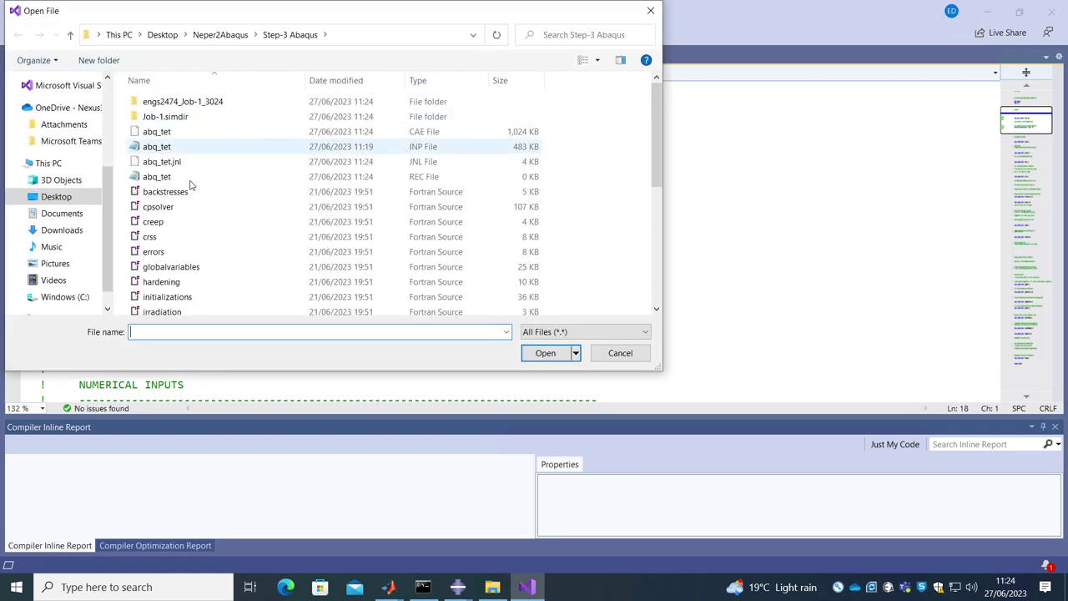
pyautogui.scroll(-3, 202, 264)
pyautogui.scroll(-3, 192, 250)
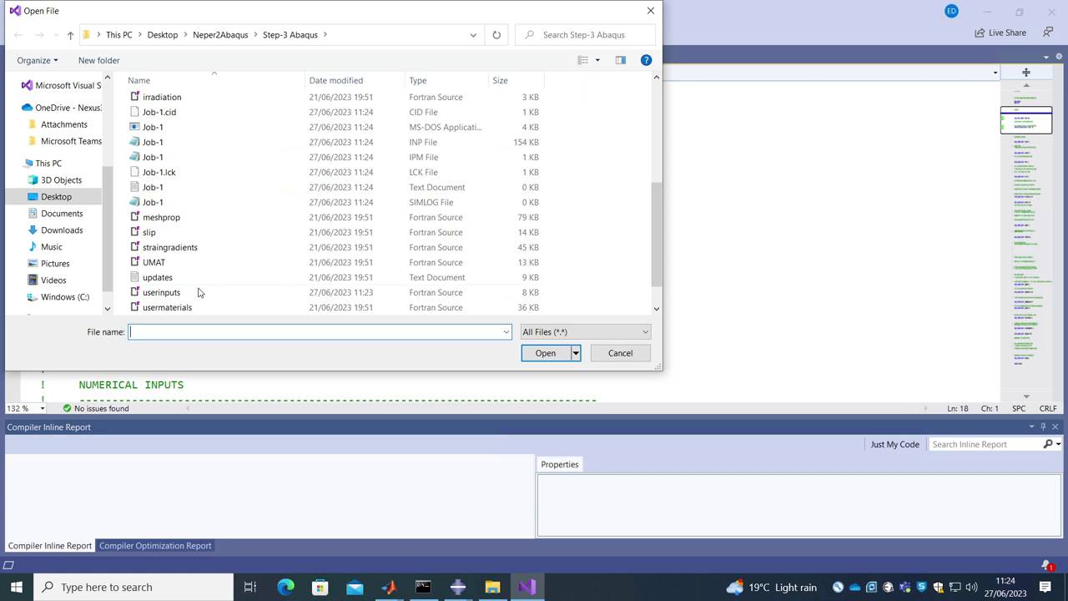
pyautogui.doubleClick(197, 297)
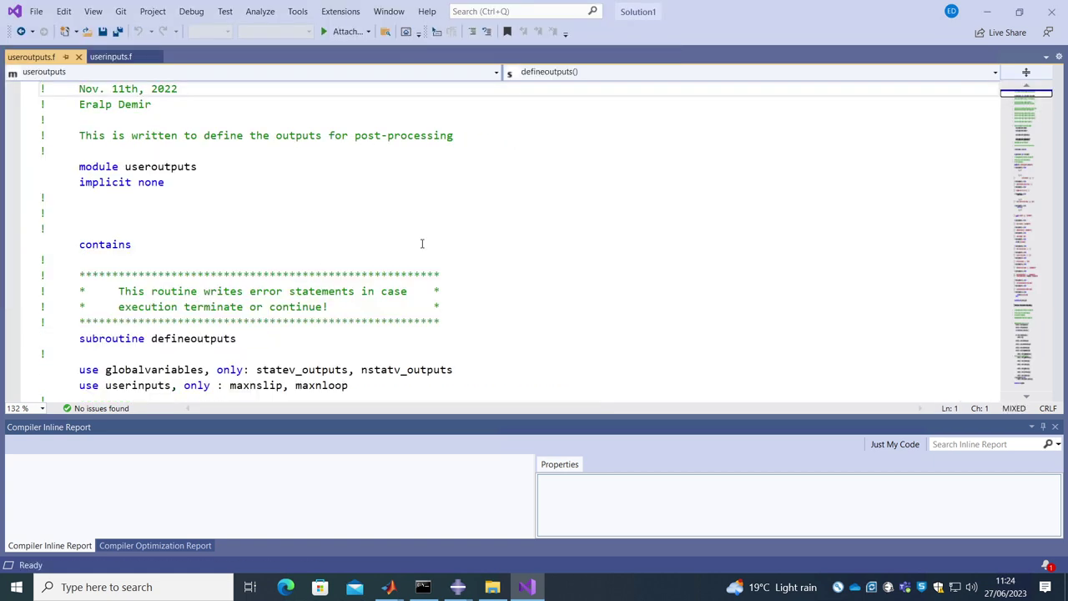
pyautogui.scroll(-8, 434, 234)
pyautogui.scroll(-15, 438, 214)
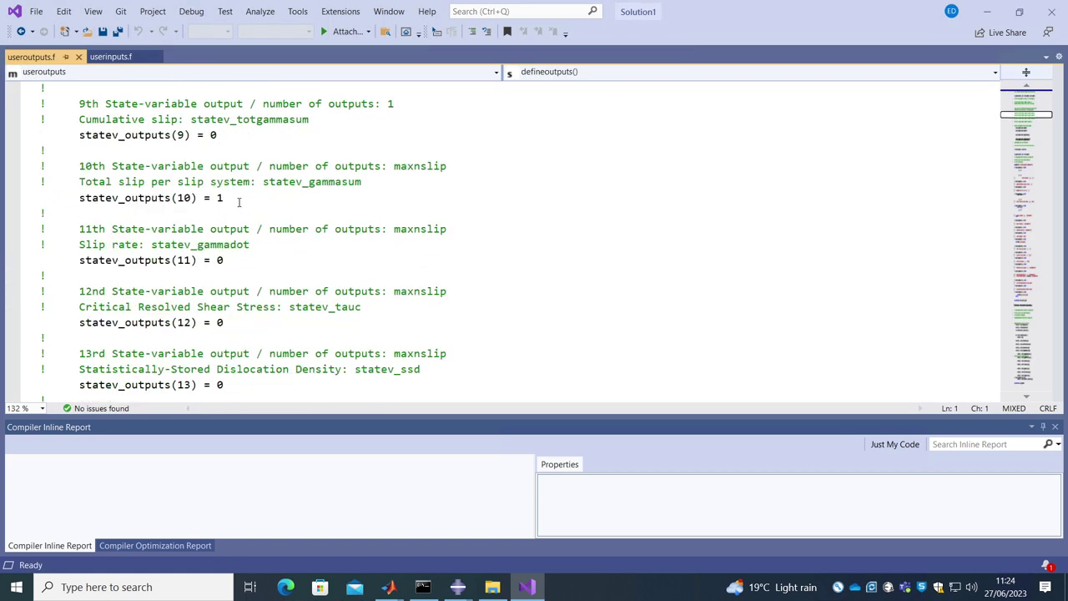
pyautogui.moveTo(239, 202); pyautogui.dragTo(52, 202)
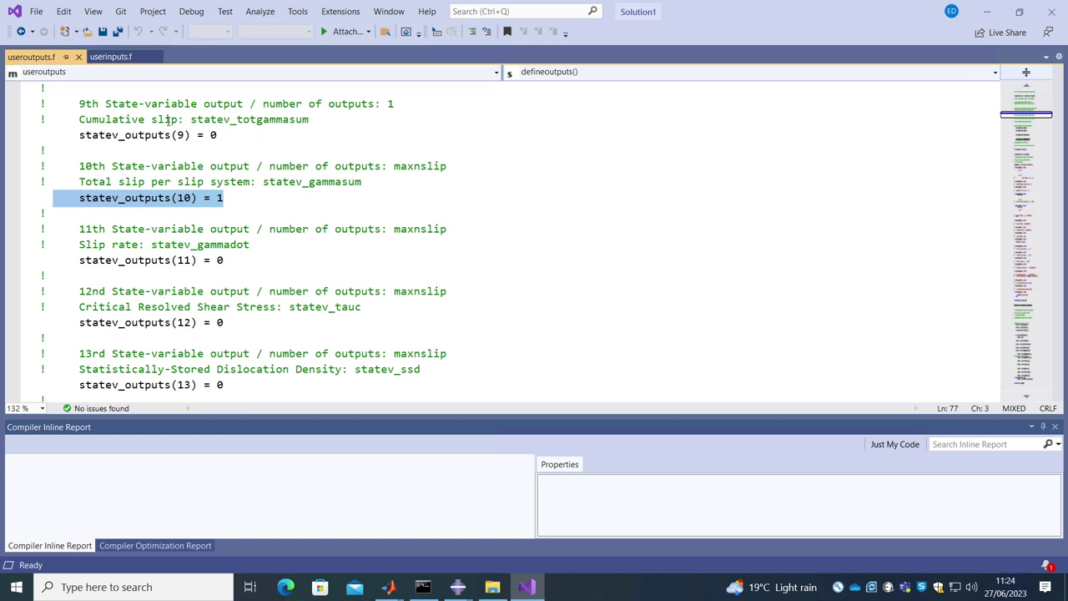
# Open usermaterials.f and highlight the material-02 custom fcc line
pyautogui.click(88, 30)
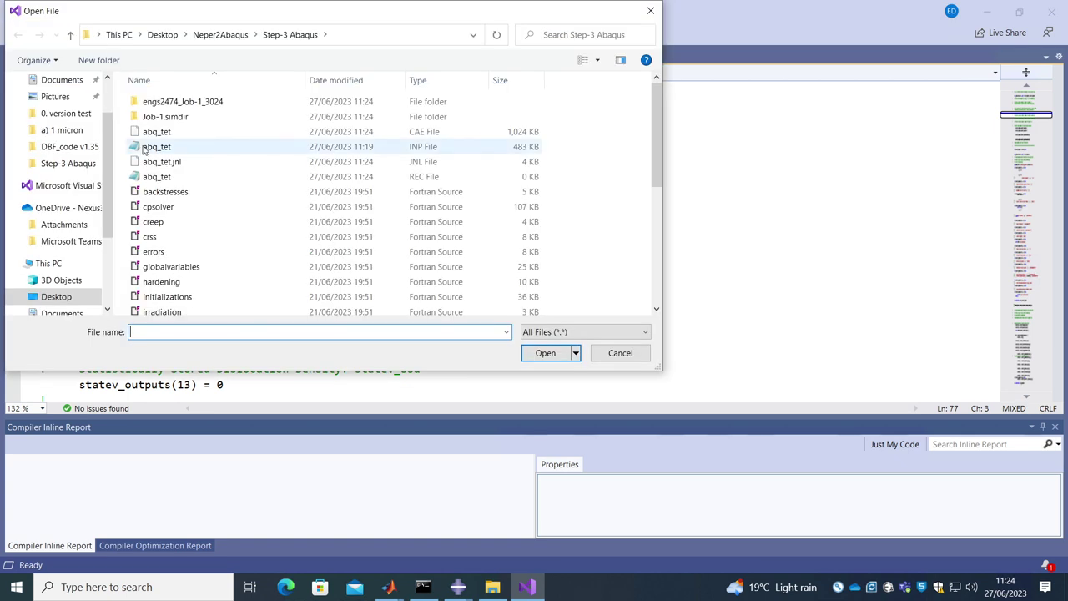
pyautogui.scroll(-3, 151, 184)
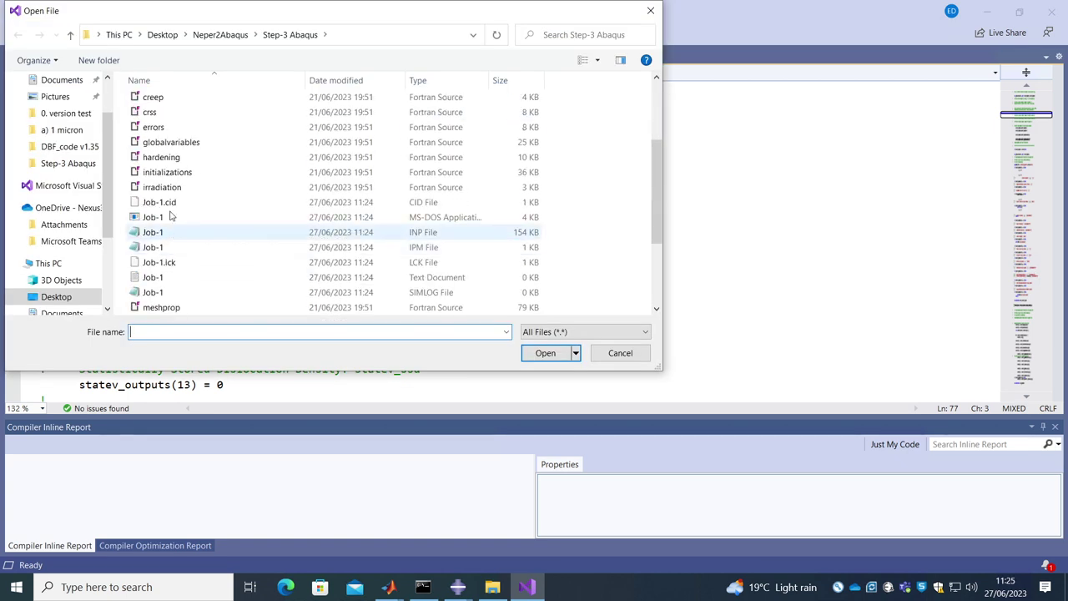
pyautogui.scroll(-3, 170, 219)
pyautogui.doubleClick(195, 278)
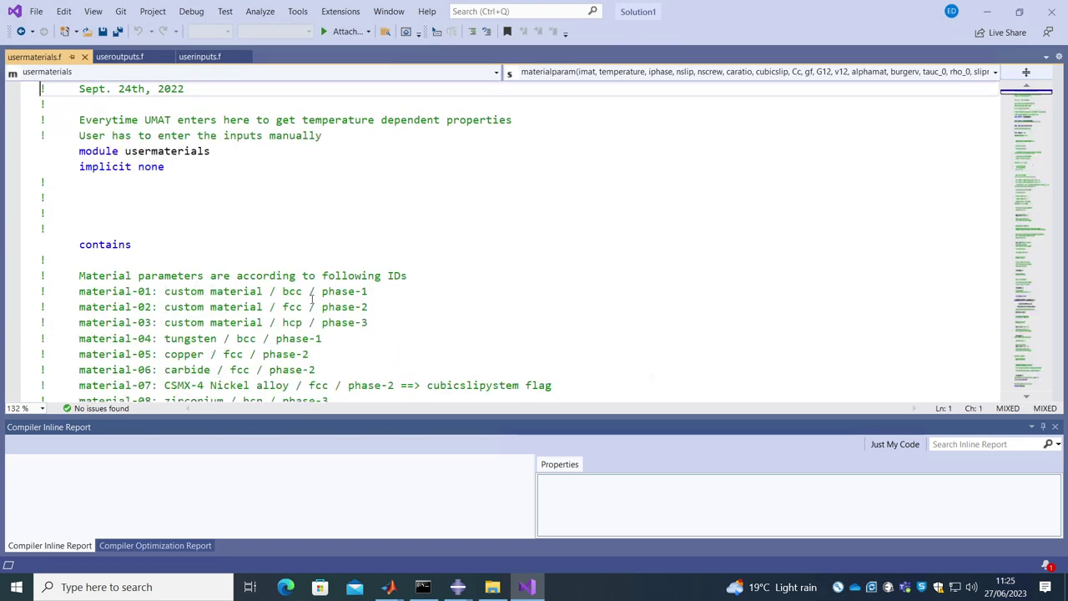
pyautogui.scroll(-5, 313, 299)
pyautogui.scroll(2, 182, 262)
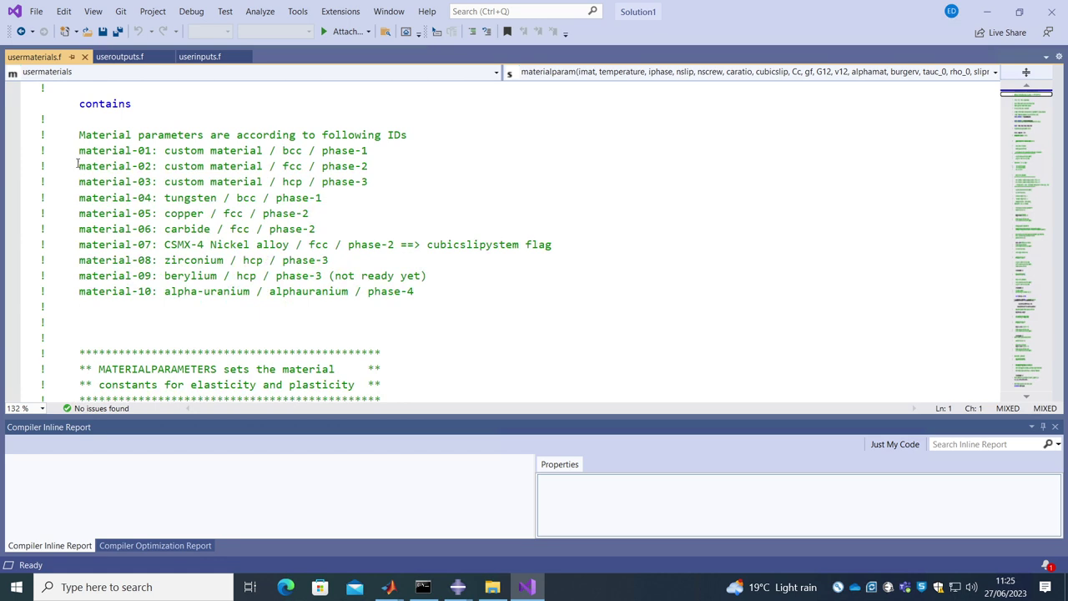
pyautogui.moveTo(77, 164); pyautogui.dragTo(508, 168)
pyautogui.click(458, 587)
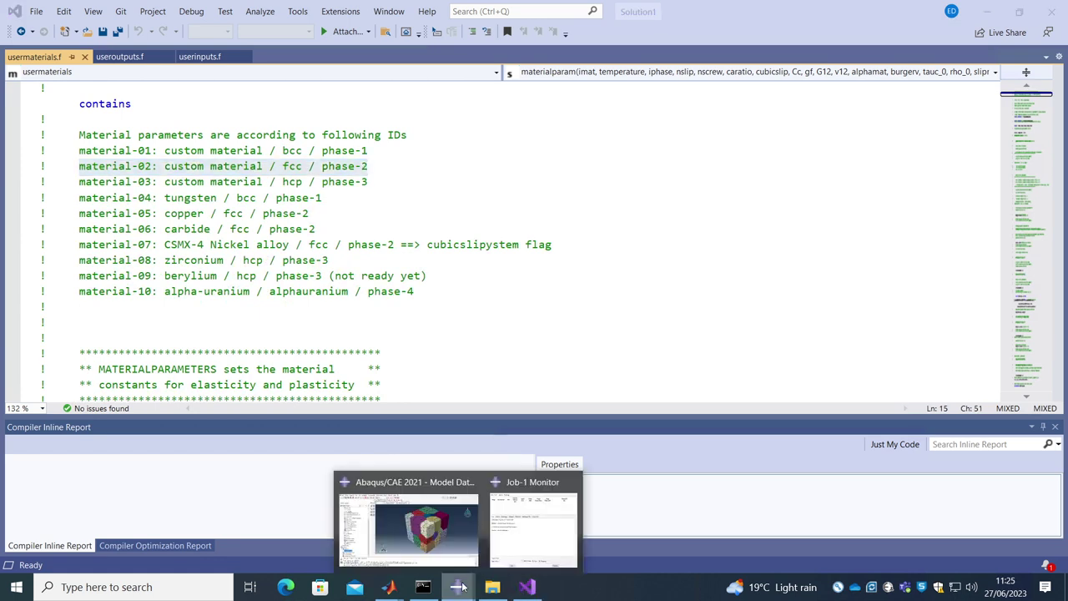
# Inspect MATERIAL-GRAIN4's 12 Depvar state variables and user-material constants, then cancel without changes
pyautogui.click(428, 530)
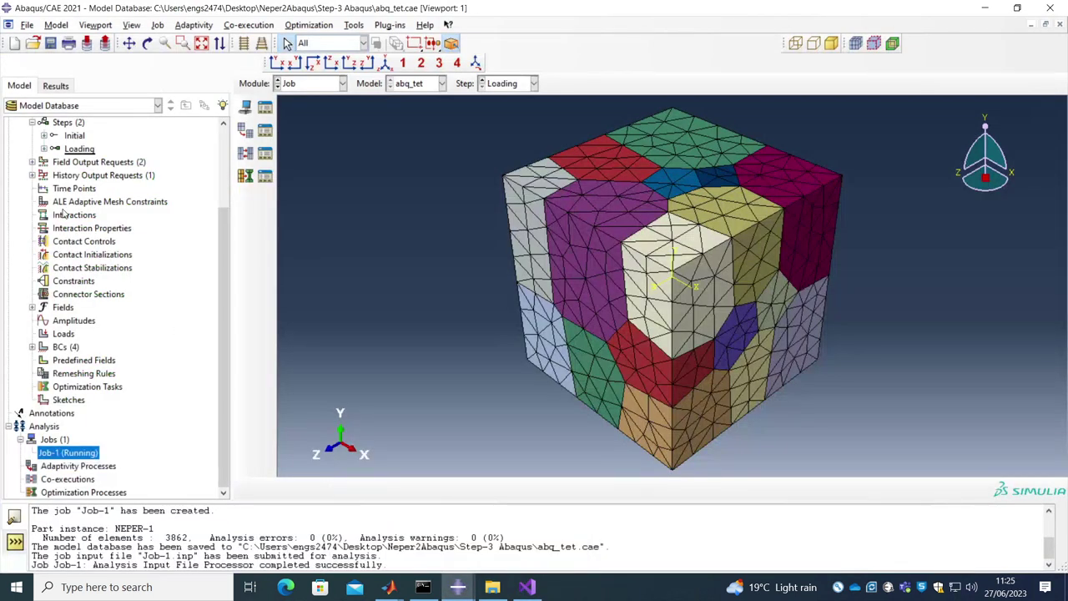
pyautogui.scroll(3, 80, 206)
pyautogui.scroll(1, 79, 206)
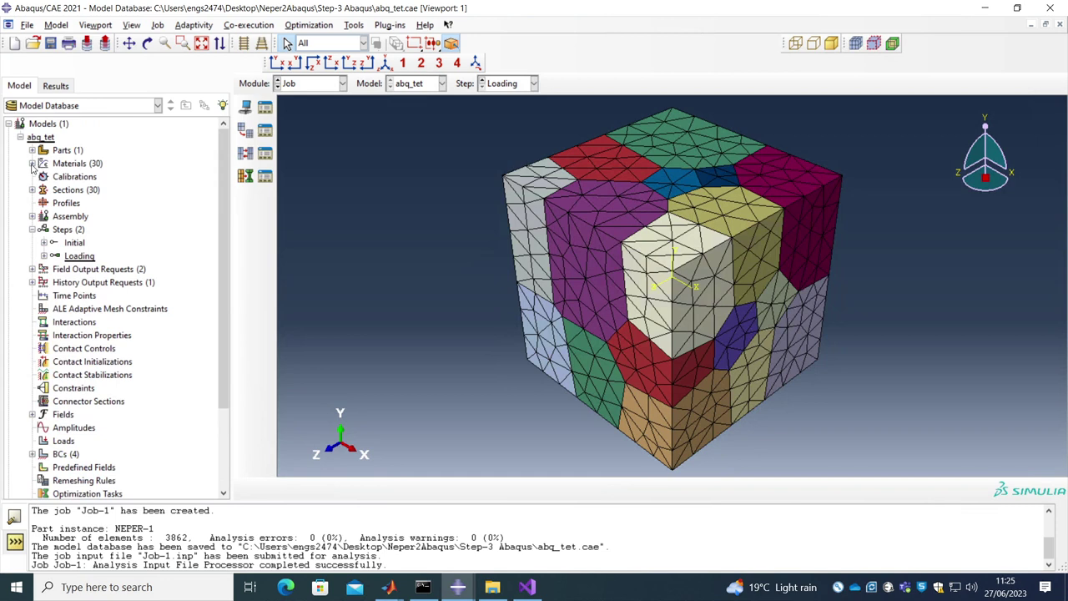
pyautogui.click(33, 166)
pyautogui.rightClick(77, 177)
pyautogui.click(100, 193)
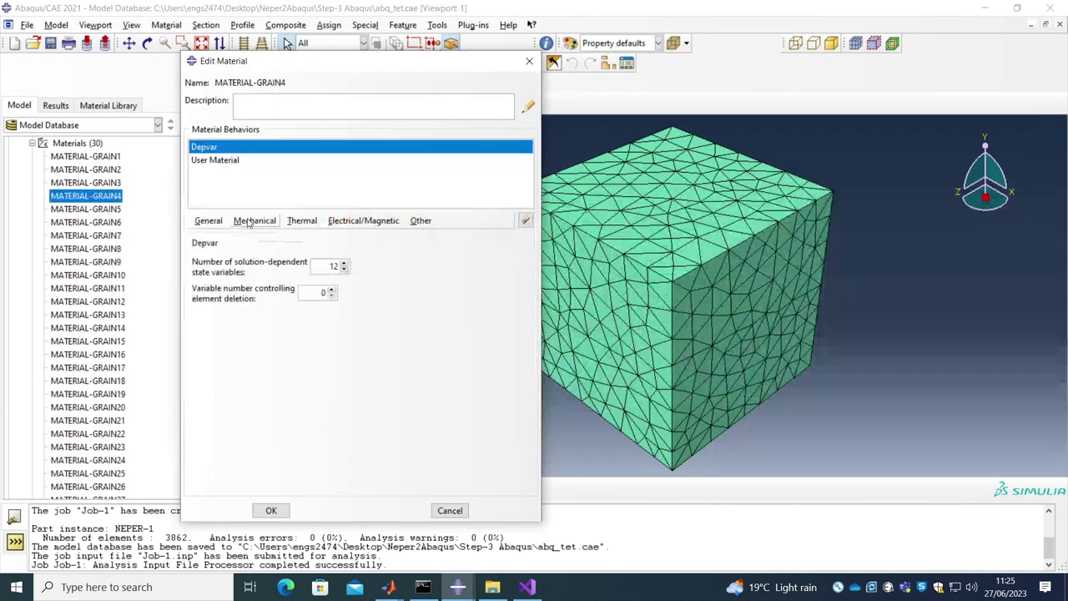
pyautogui.click(219, 160)
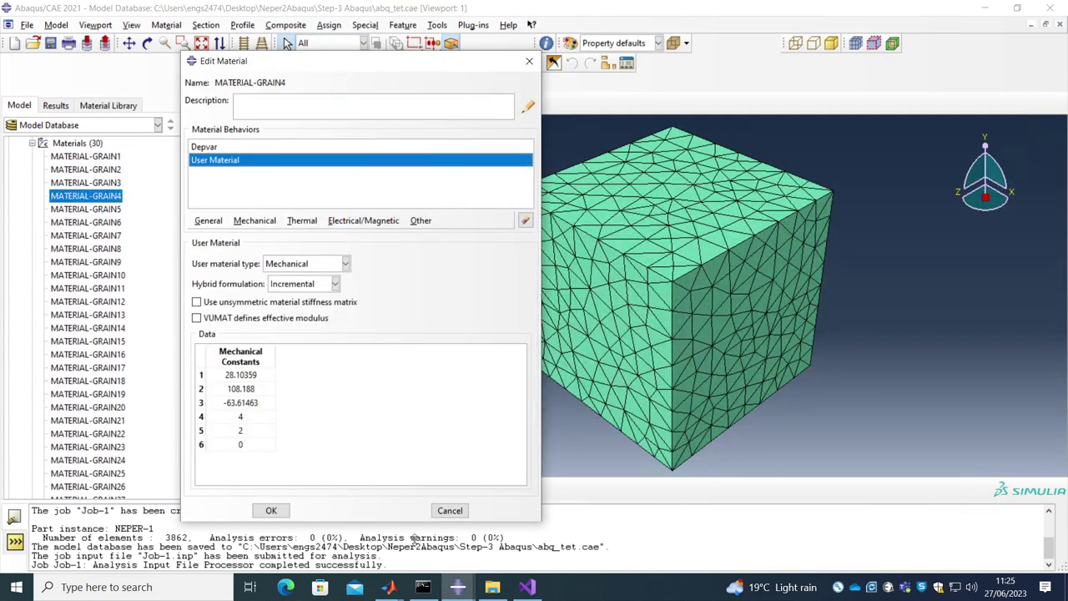
pyautogui.click(450, 510)
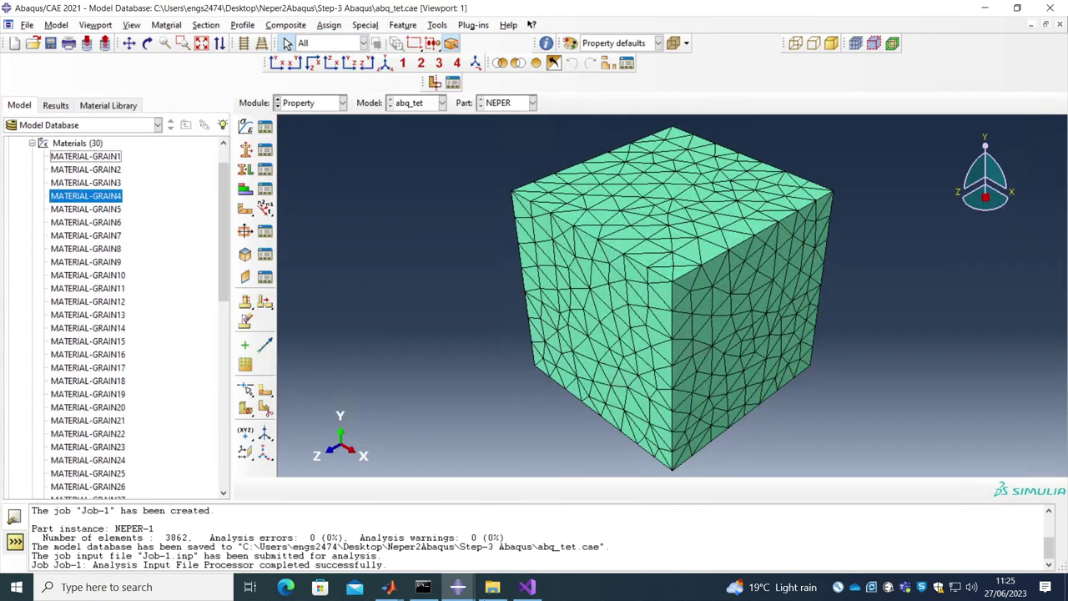
# In usermaterials.f, highlight the custom fcc copper material comment
pyautogui.click(541, 588)
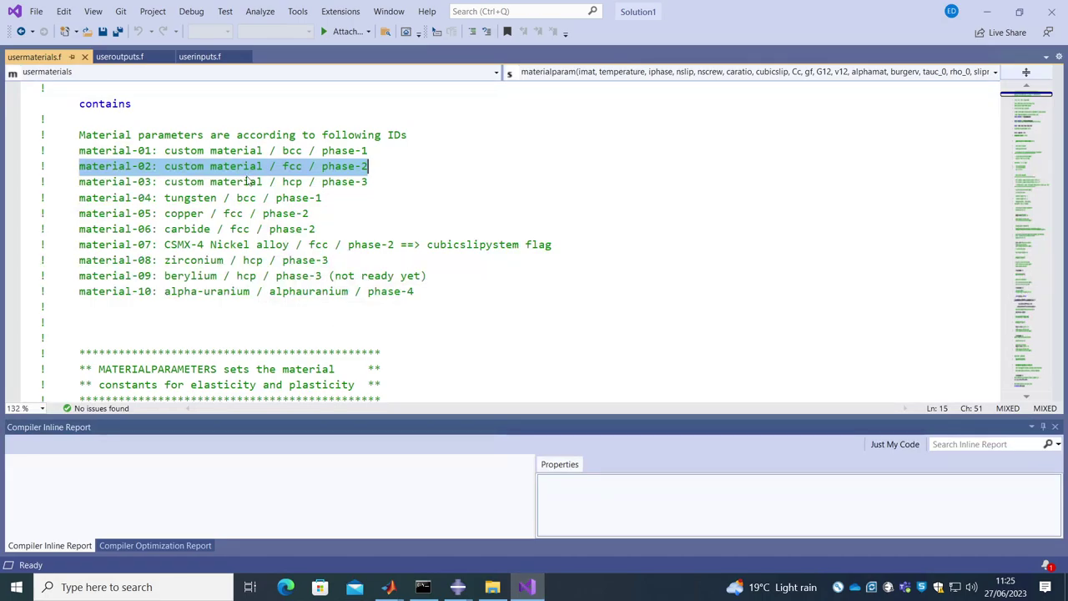
pyautogui.scroll(-20, 345, 326)
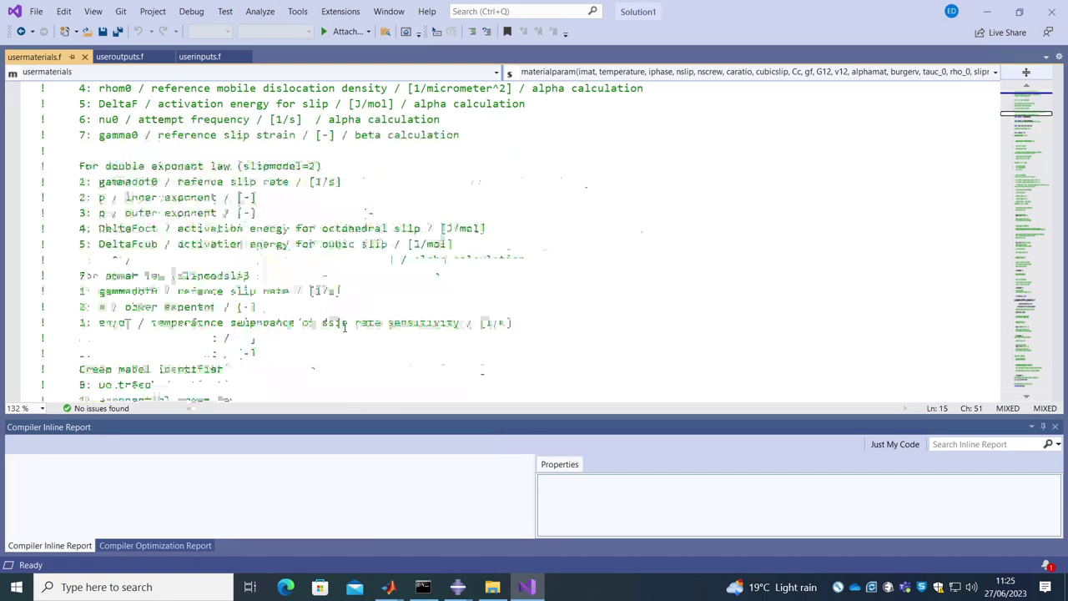
pyautogui.scroll(-20, 343, 326)
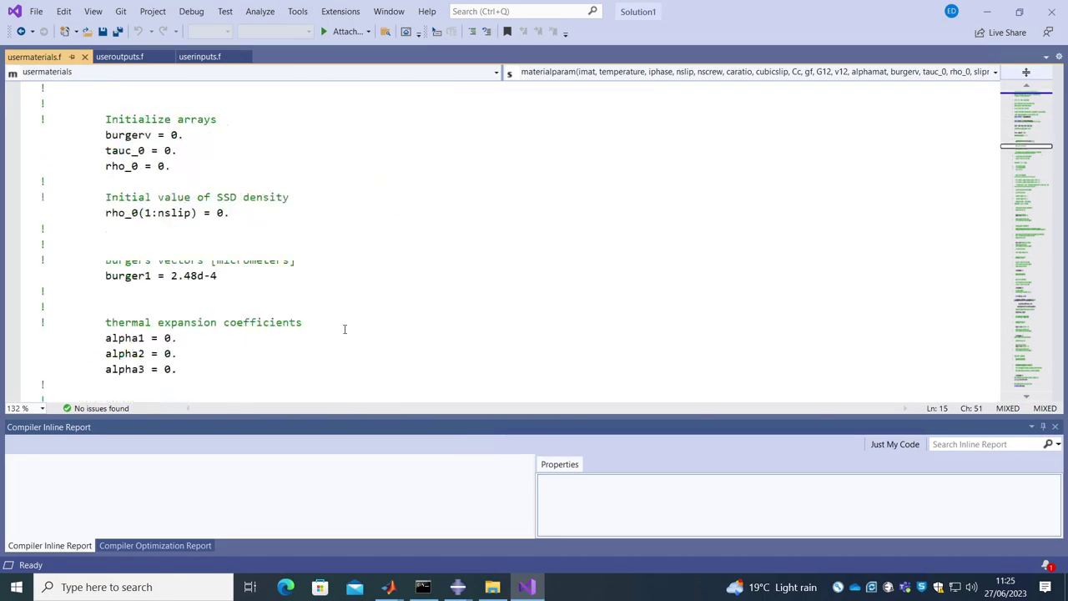
pyautogui.scroll(-20, 343, 329)
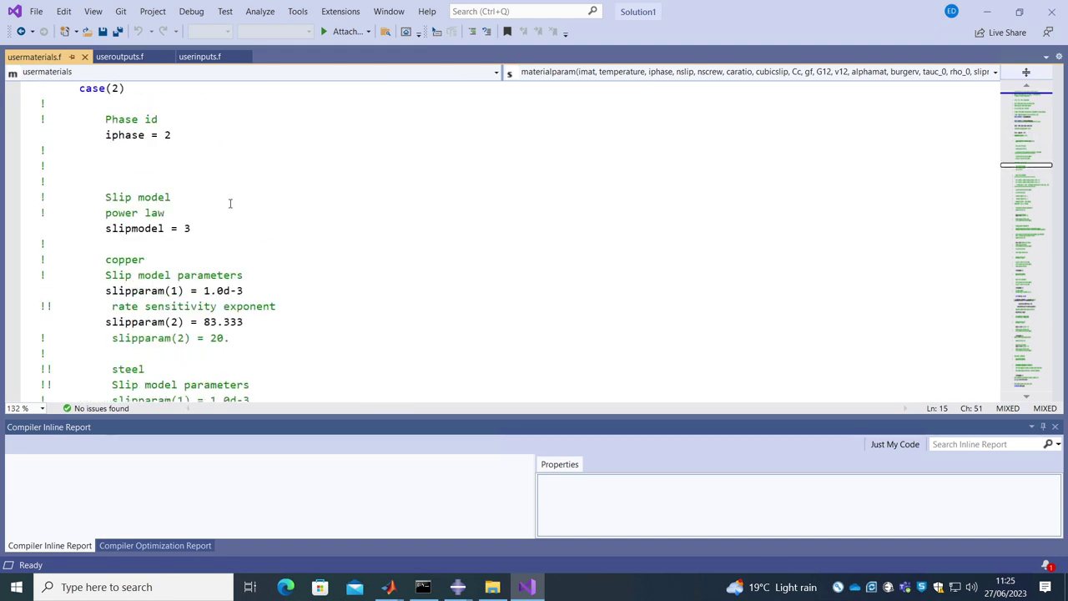
pyautogui.scroll(2, 230, 203)
pyautogui.moveTo(157, 153); pyautogui.dragTo(339, 157)
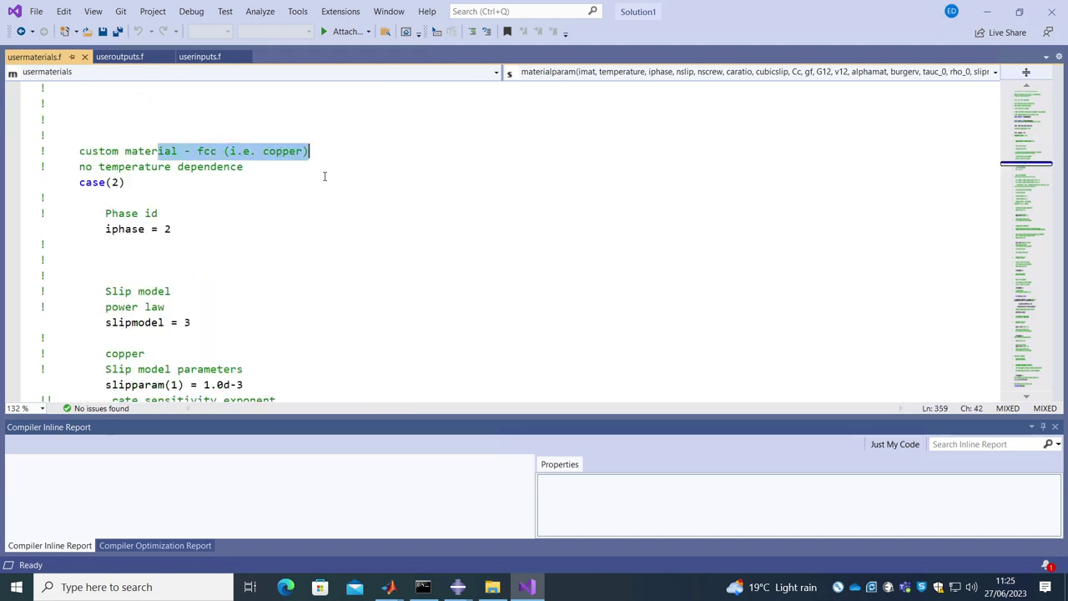
# Review the case(2) copper parameters, then bring up the Job-1 monitor at increment 27
pyautogui.scroll(-2, 278, 203)
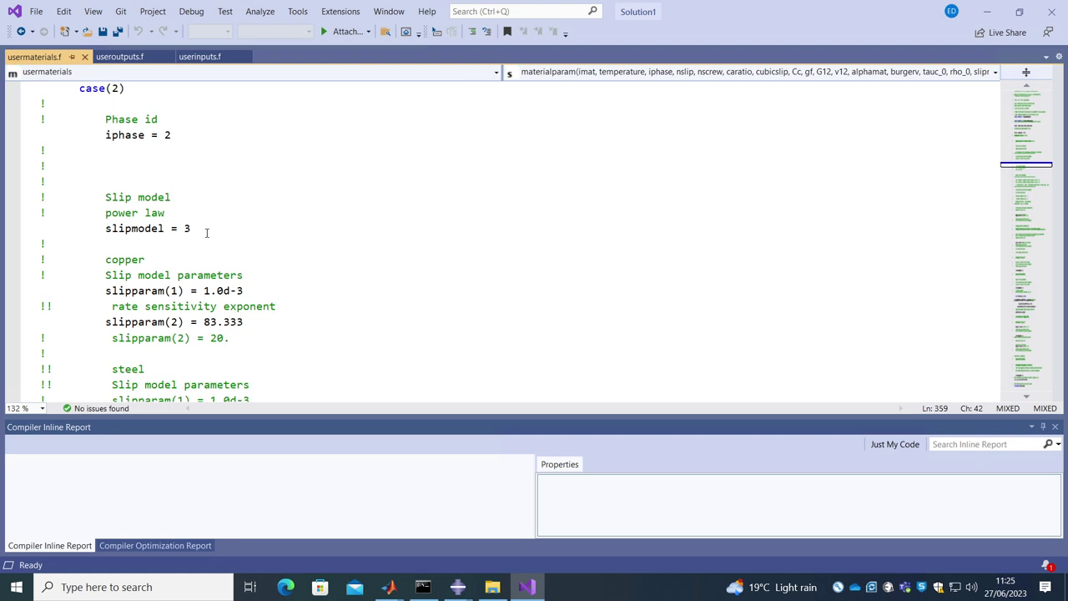
pyautogui.scroll(-12, 256, 338)
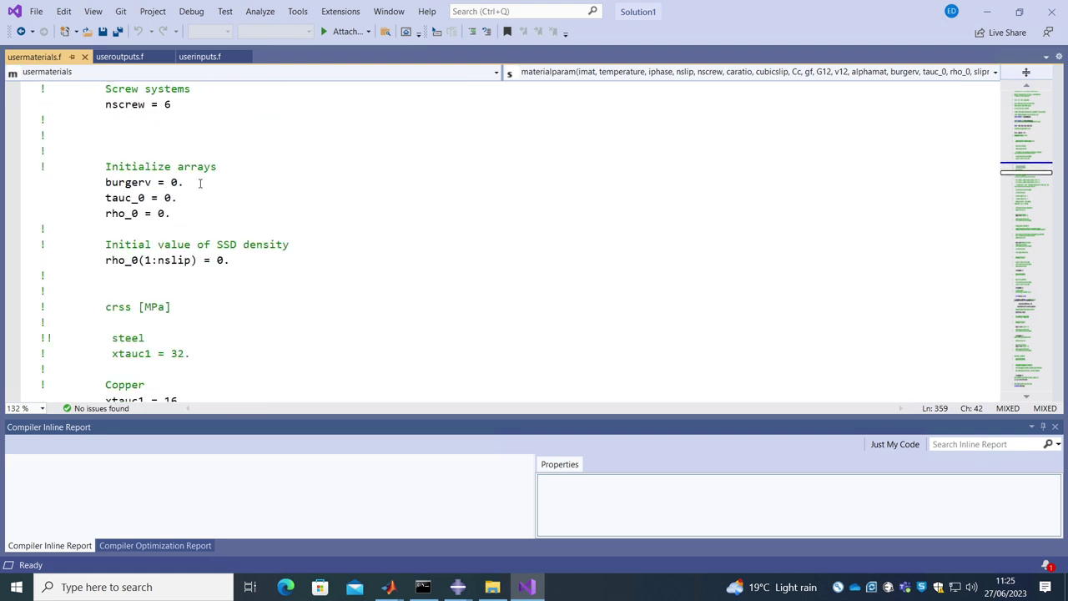
pyautogui.scroll(1, 197, 180)
pyautogui.scroll(1, 197, 179)
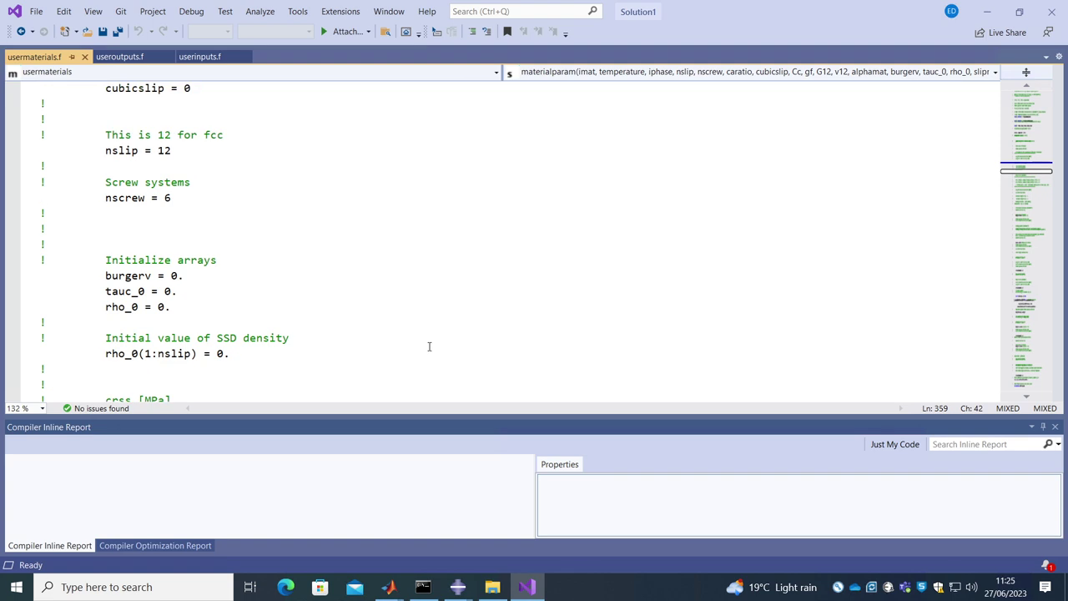
pyautogui.moveTo(457, 586)
pyautogui.click(518, 532)
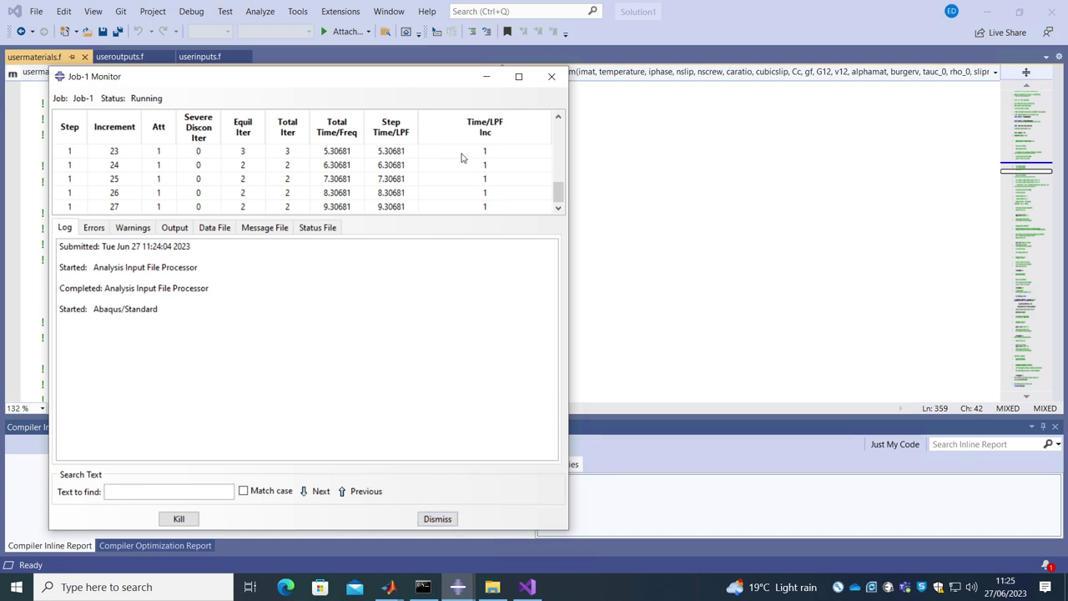
# Plot Job-1's Mises stress contour (3.233e+01 to 6.997e+01), then bring up the CrystalPlasticity GitHub page
pyautogui.click(439, 520)
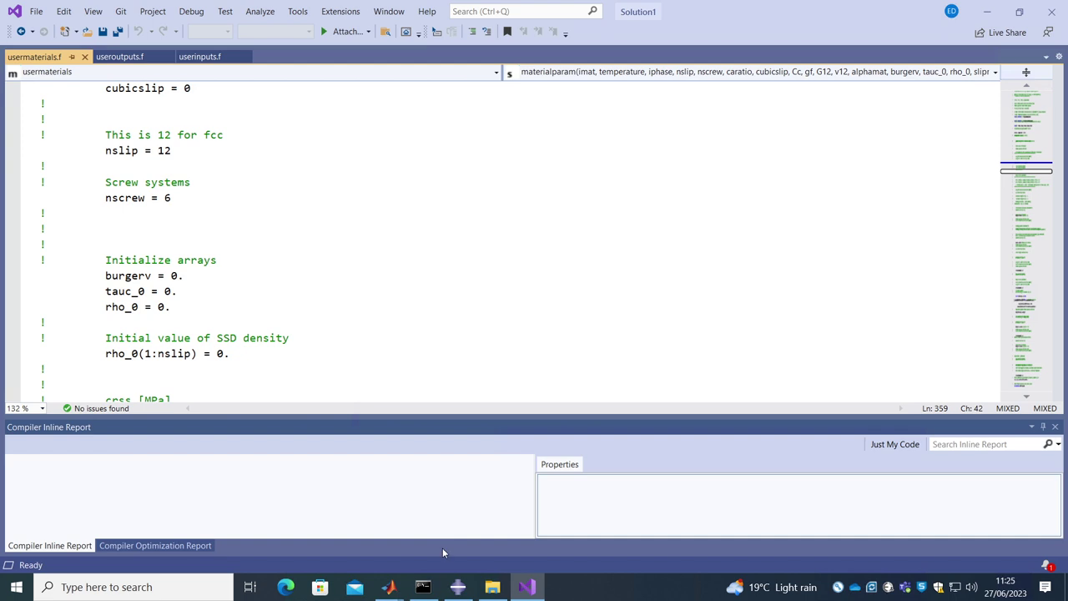
pyautogui.click(457, 586)
pyautogui.scroll(-5, 161, 380)
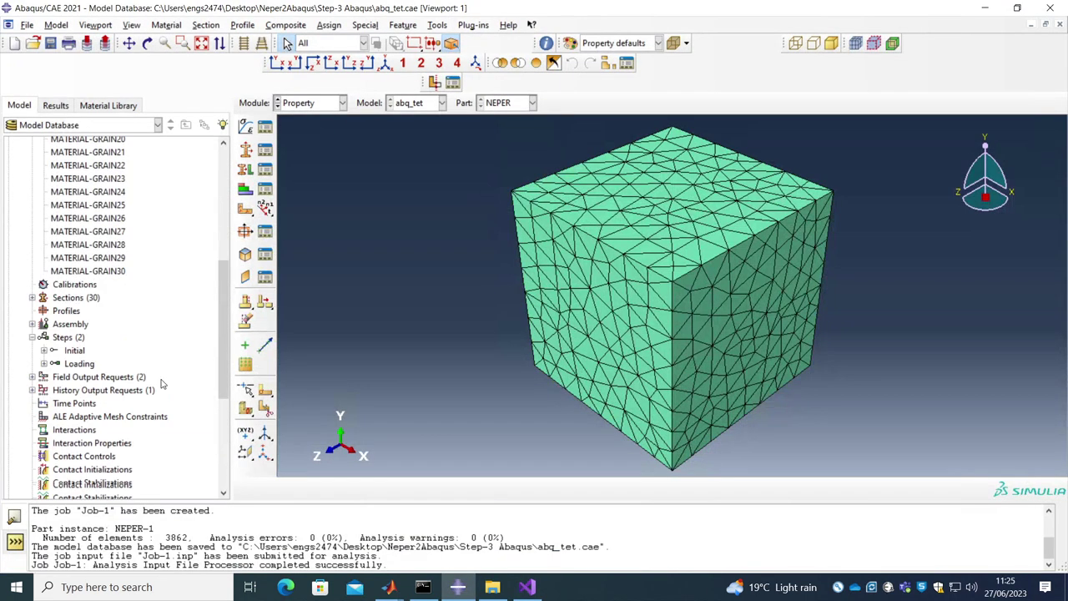
pyautogui.scroll(-5, 162, 384)
pyautogui.rightClick(77, 453)
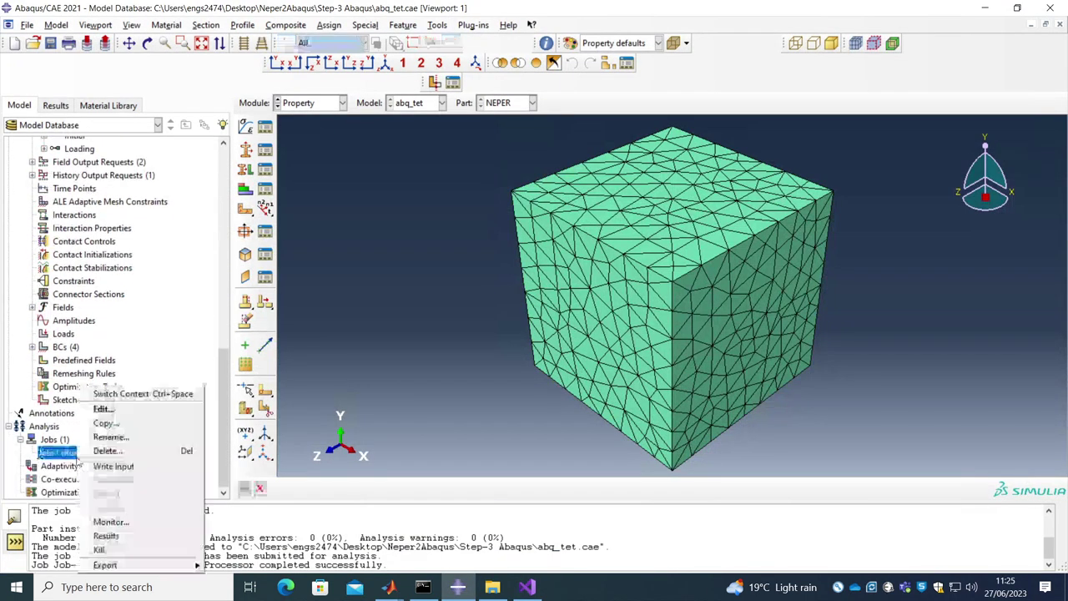
pyautogui.click(117, 536)
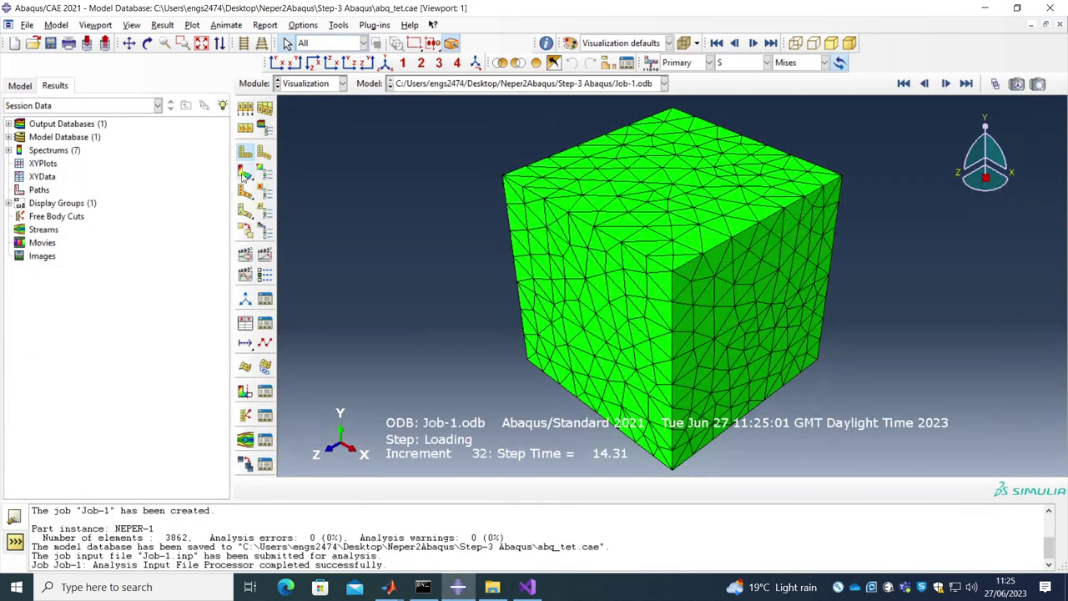
pyautogui.click(244, 172)
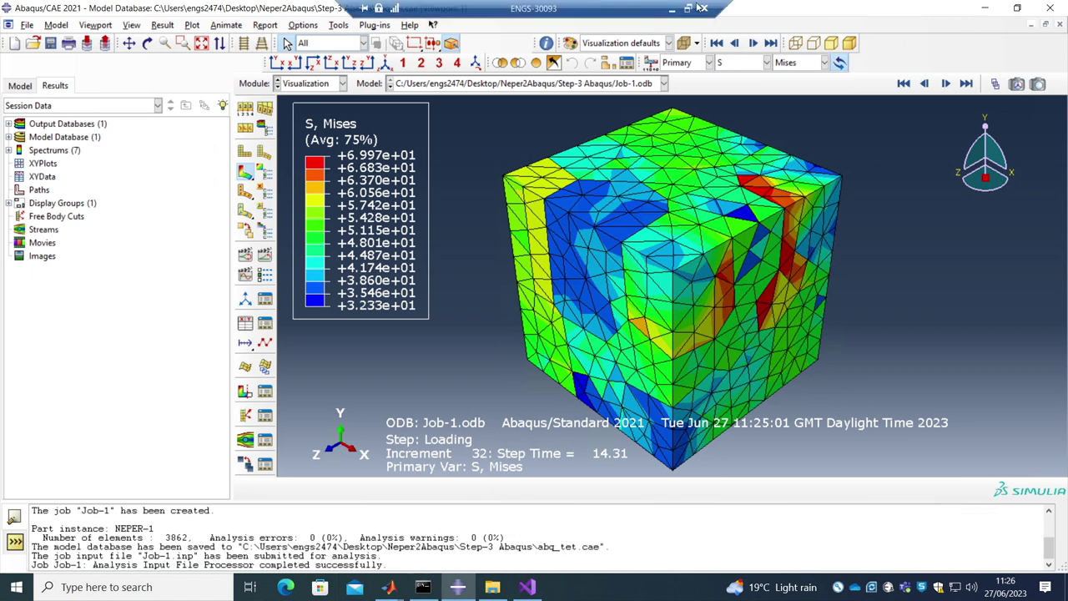
pyautogui.click(672, 14)
pyautogui.click(344, 46)
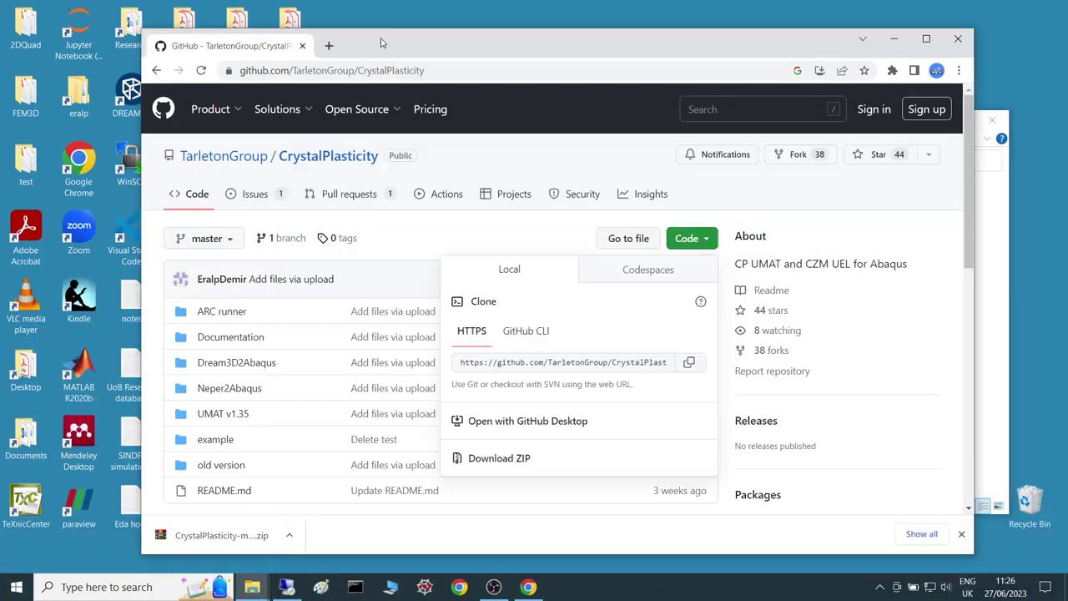